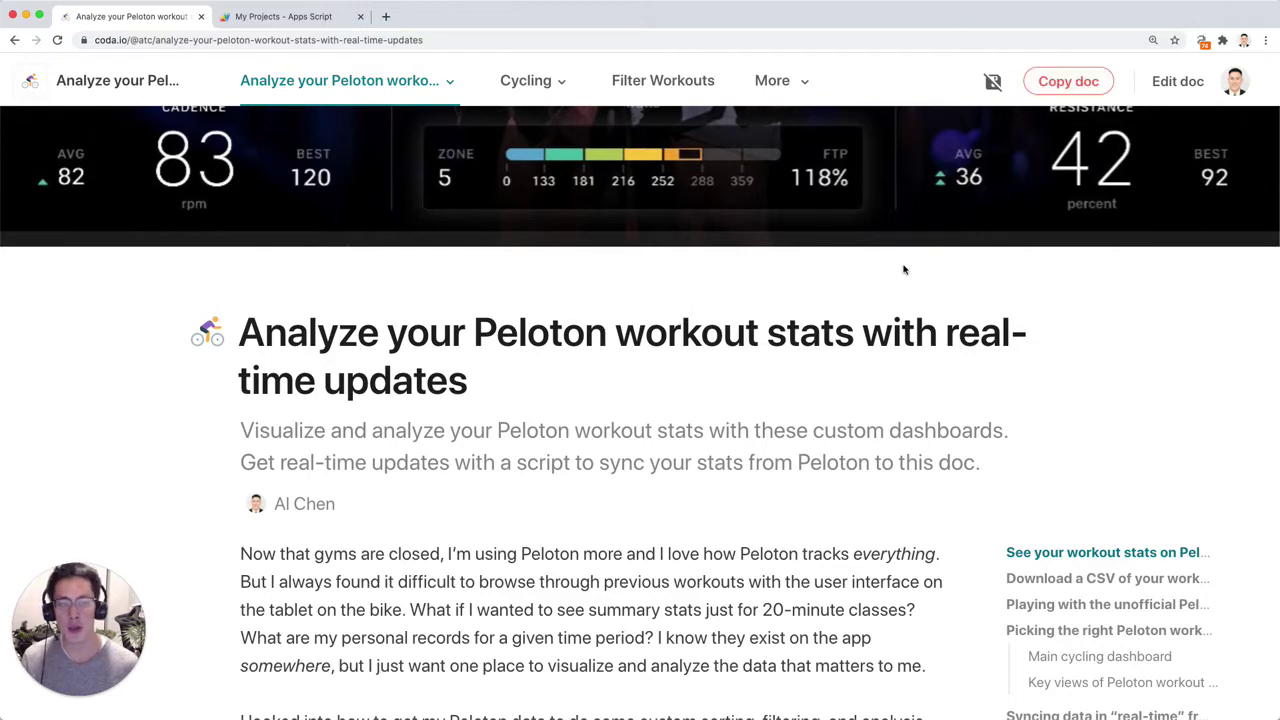
Step: Copy the Peloton doc into My Docs and close the original published doc
click(1066, 84)
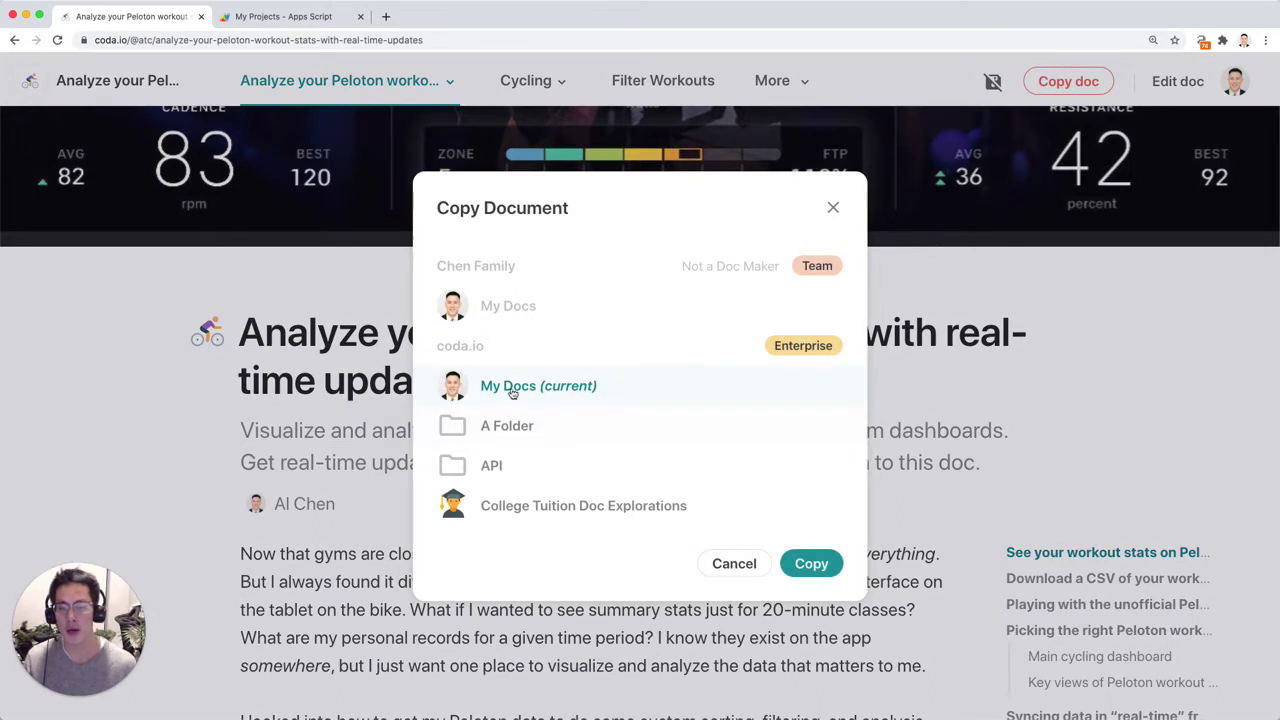
click(811, 564)
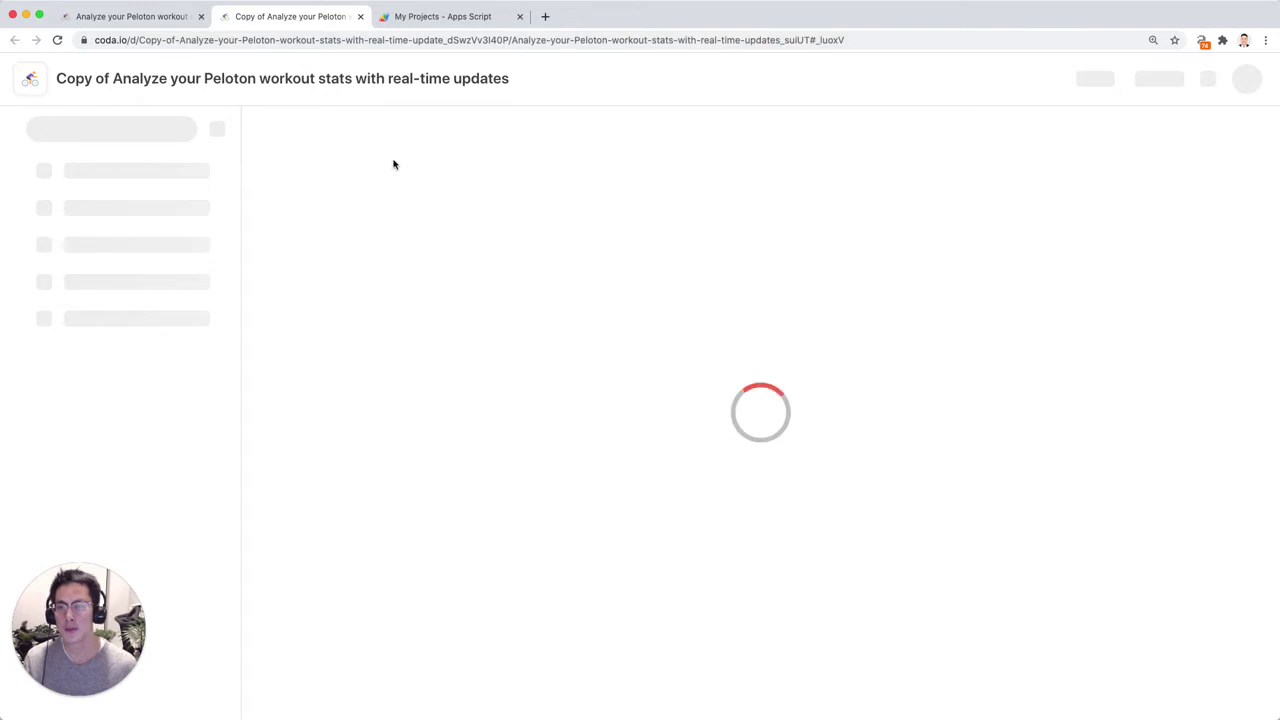
click(200, 16)
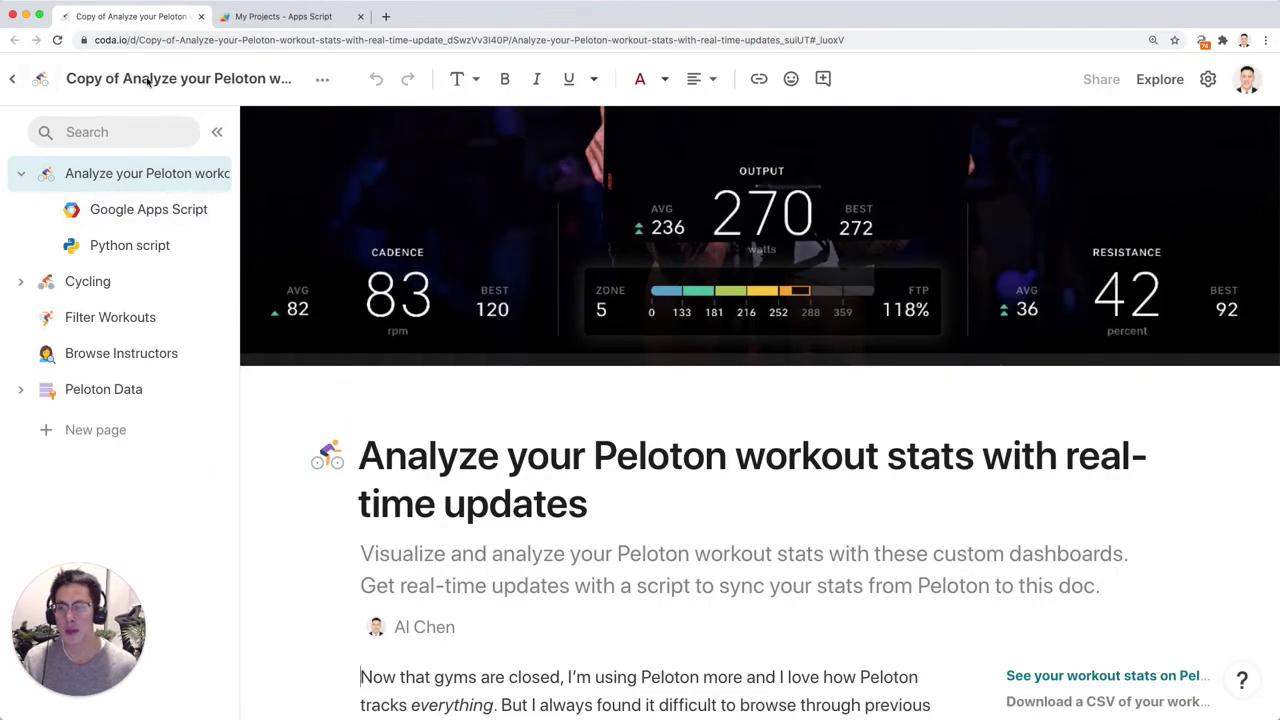
Step: Retitle the copy 'My Peloton Workouts' and go to its Cycling page
triple_click(145, 78)
text(M)
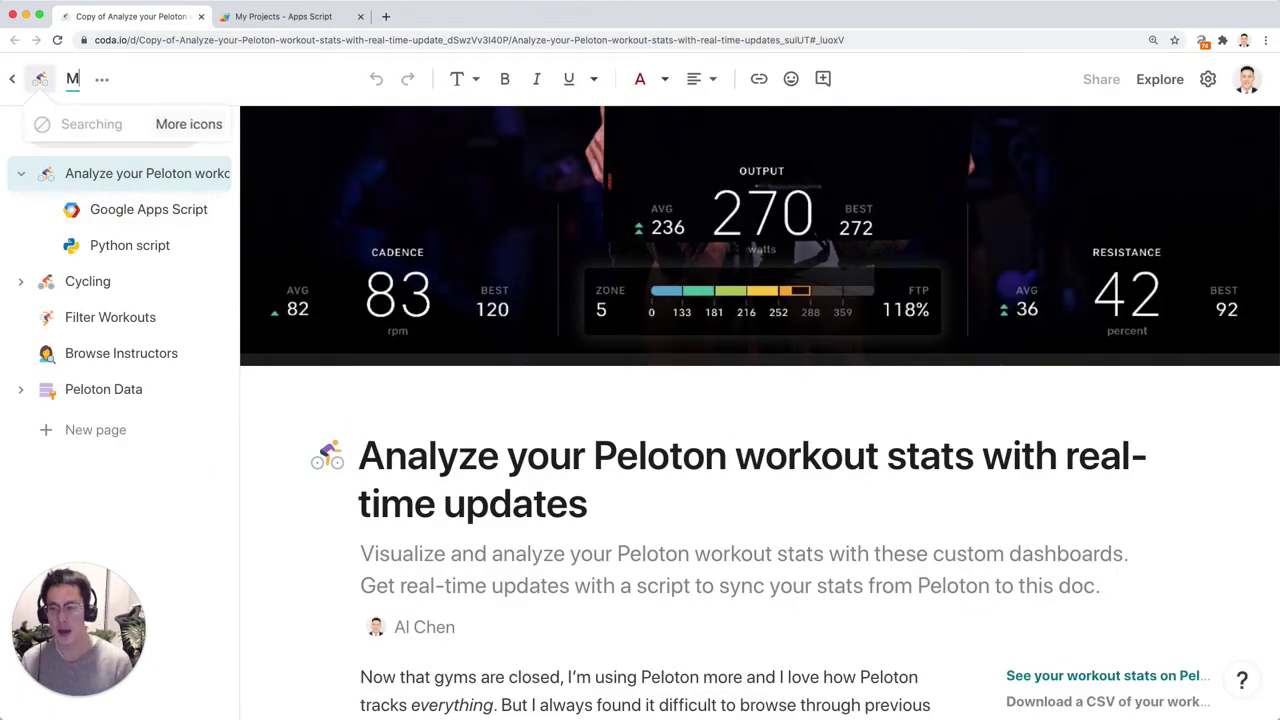
text(y Peloton Workouts)
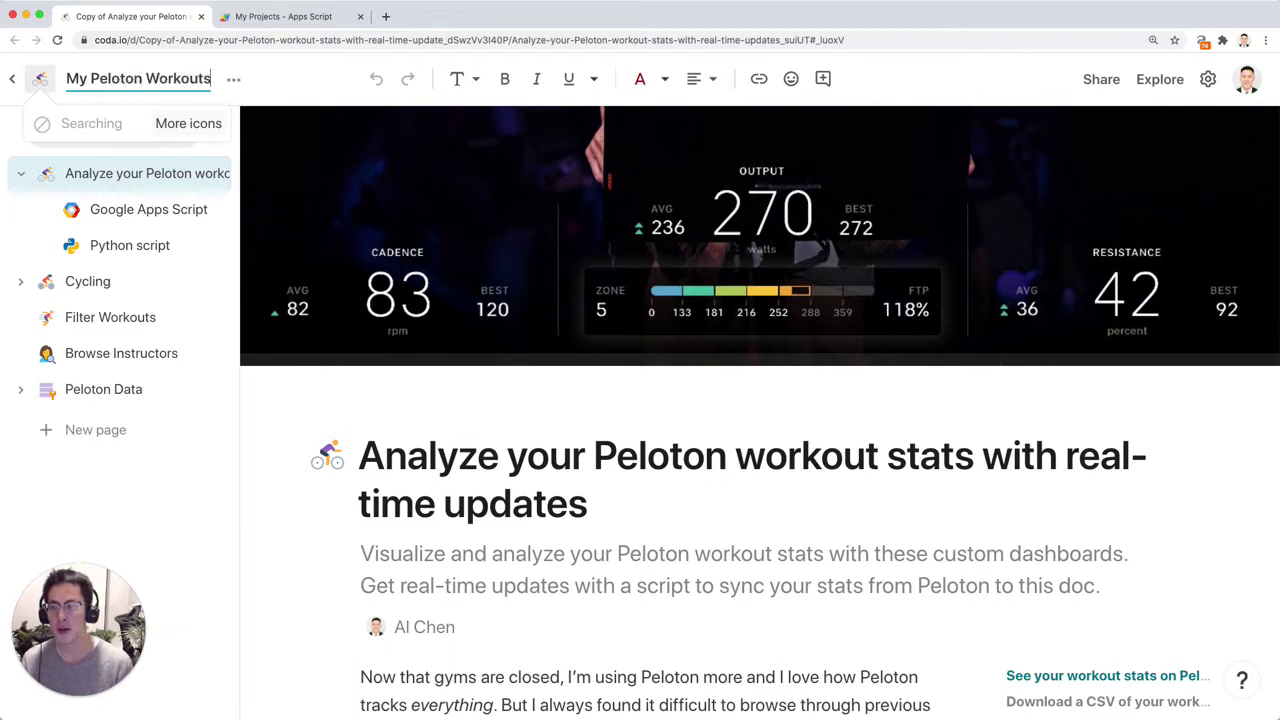
key(Return)
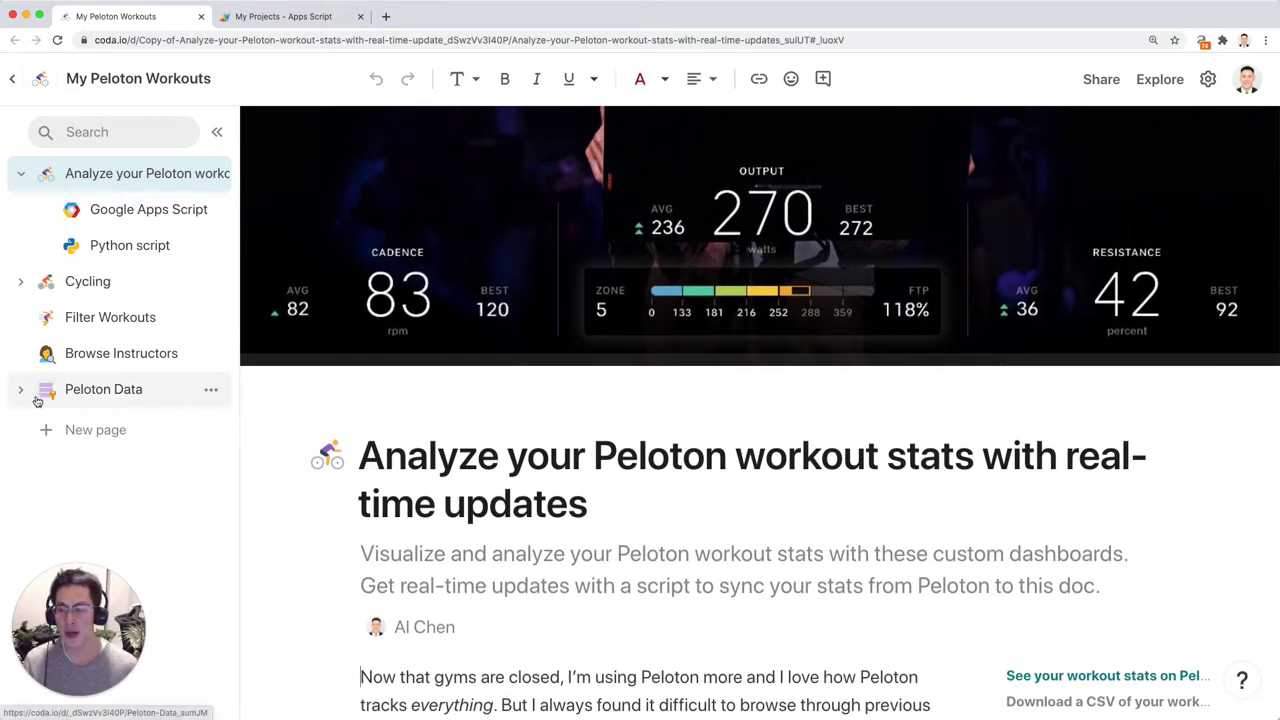
click(87, 283)
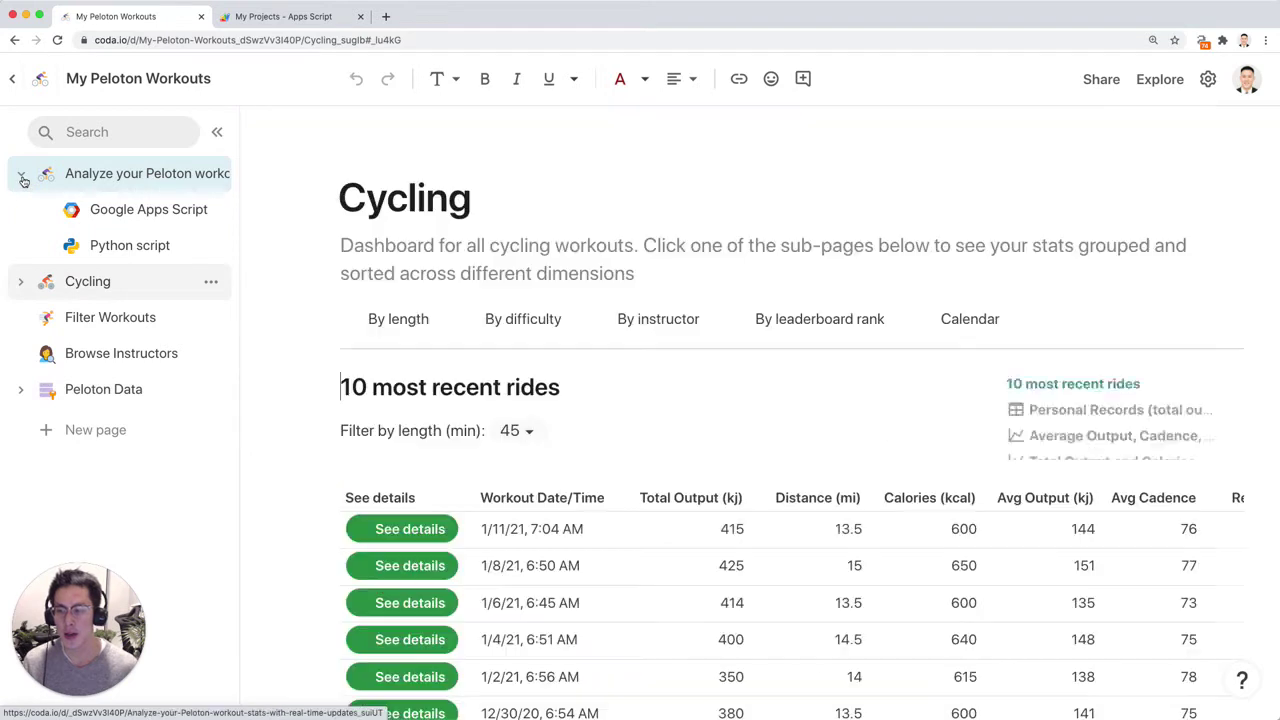
Step: Hide the page list and scroll through the recent rides table
click(218, 134)
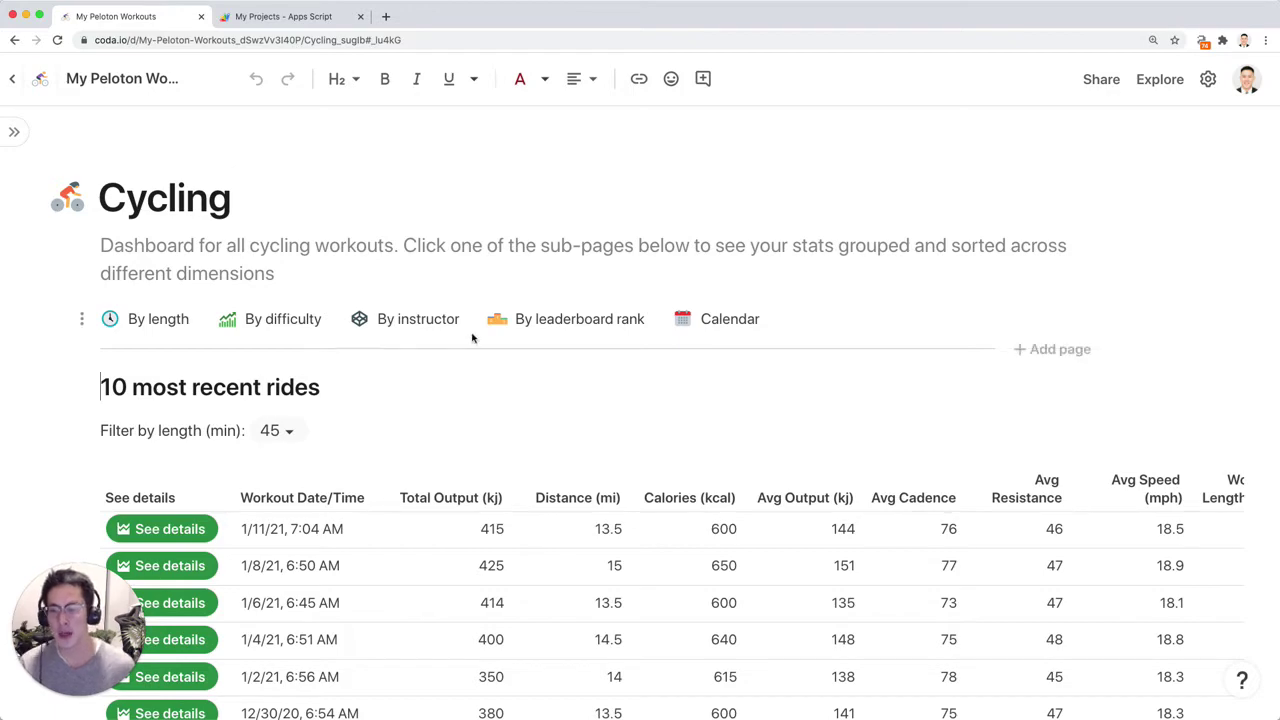
scroll(474, 340, down, 3)
scroll(474, 340, down, 2)
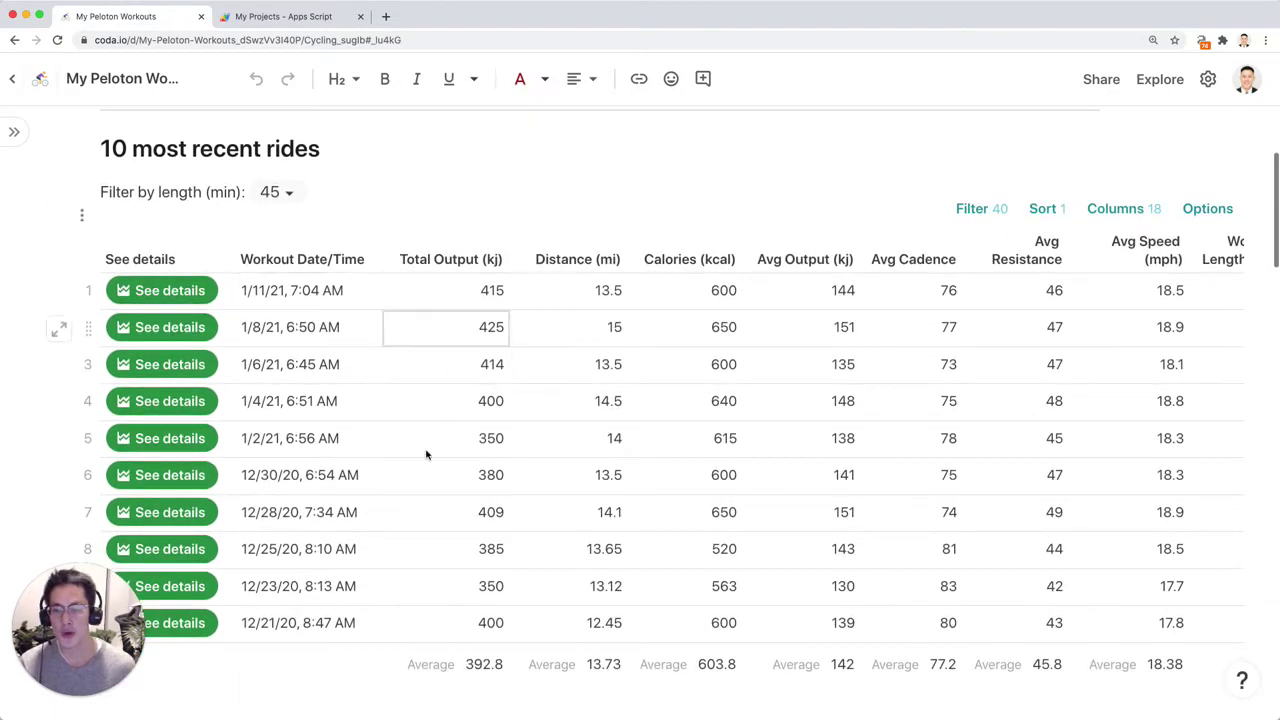
scroll(432, 468, down, 1)
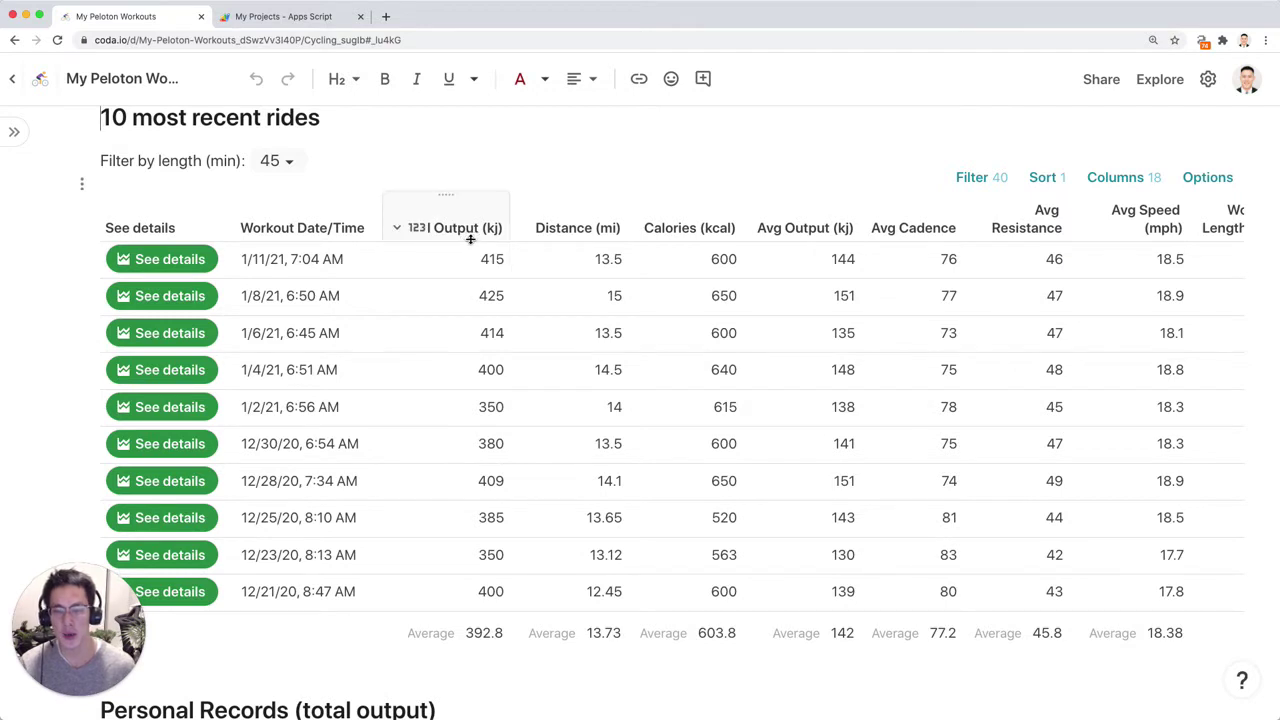
scroll(723, 240, right, 5)
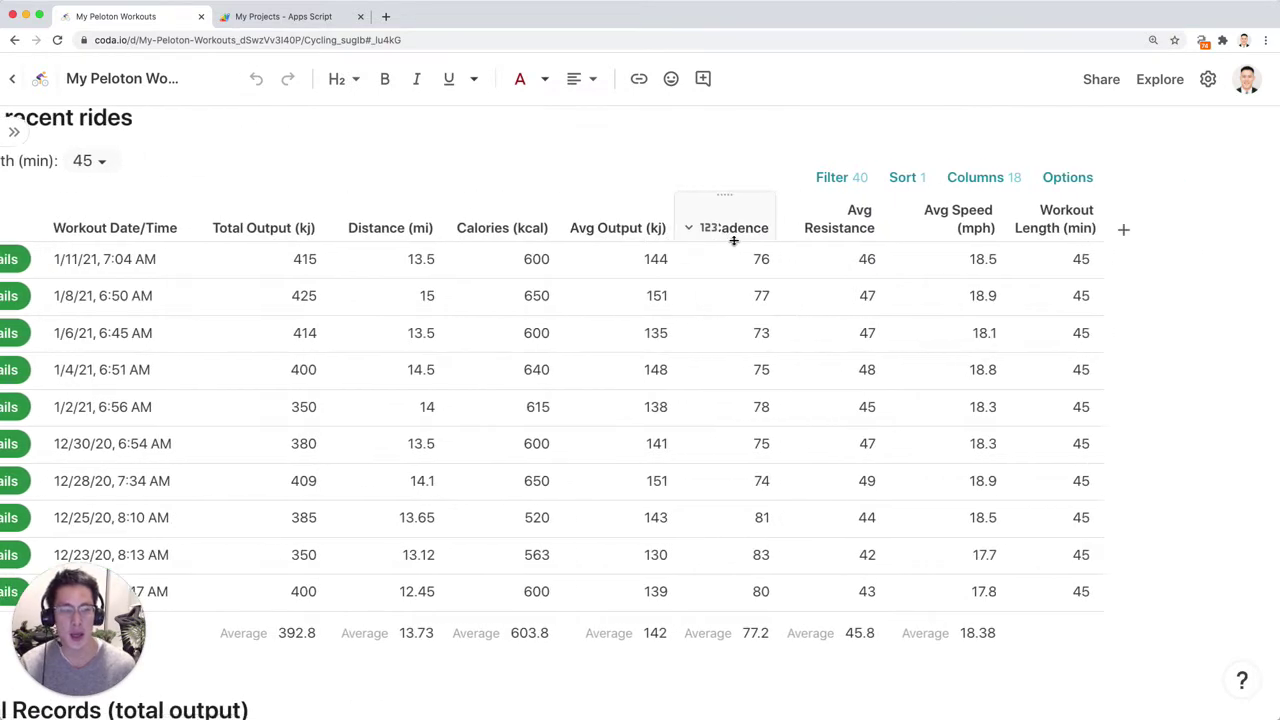
scroll(733, 240, left, 5)
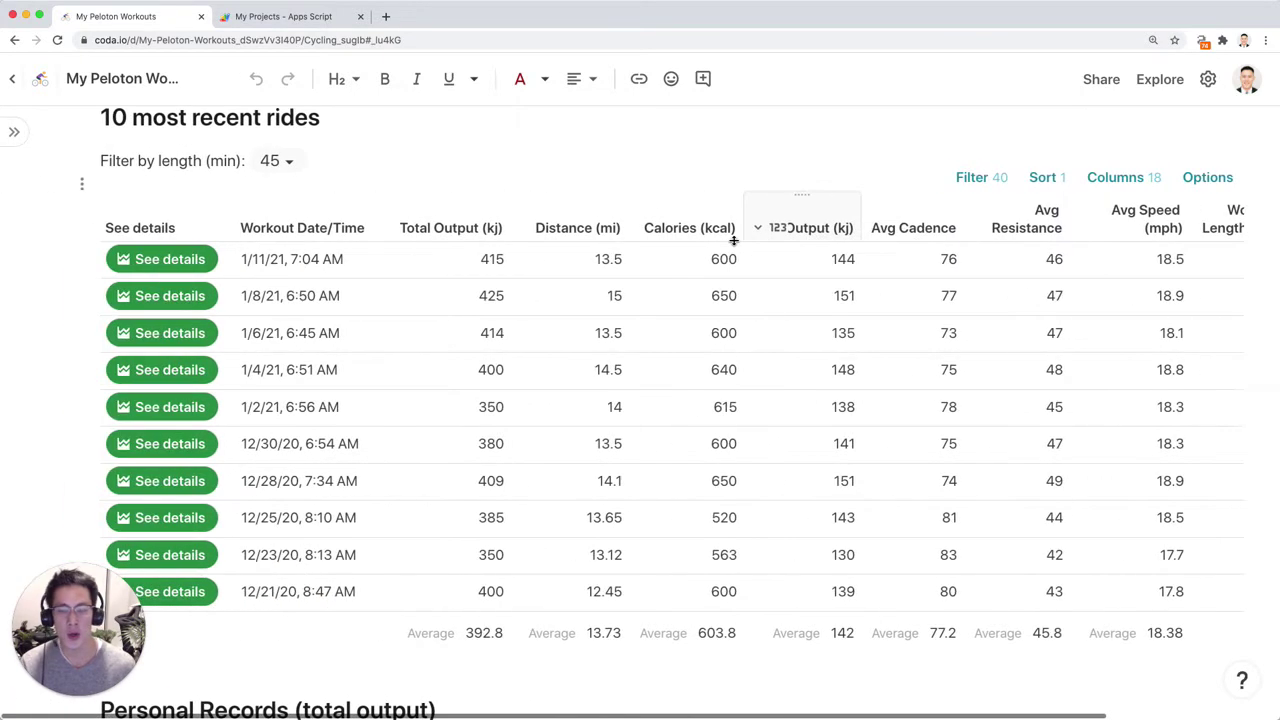
Step: Filter rides to 30 minutes, restore 45, and scroll down to Personal Records
click(281, 162)
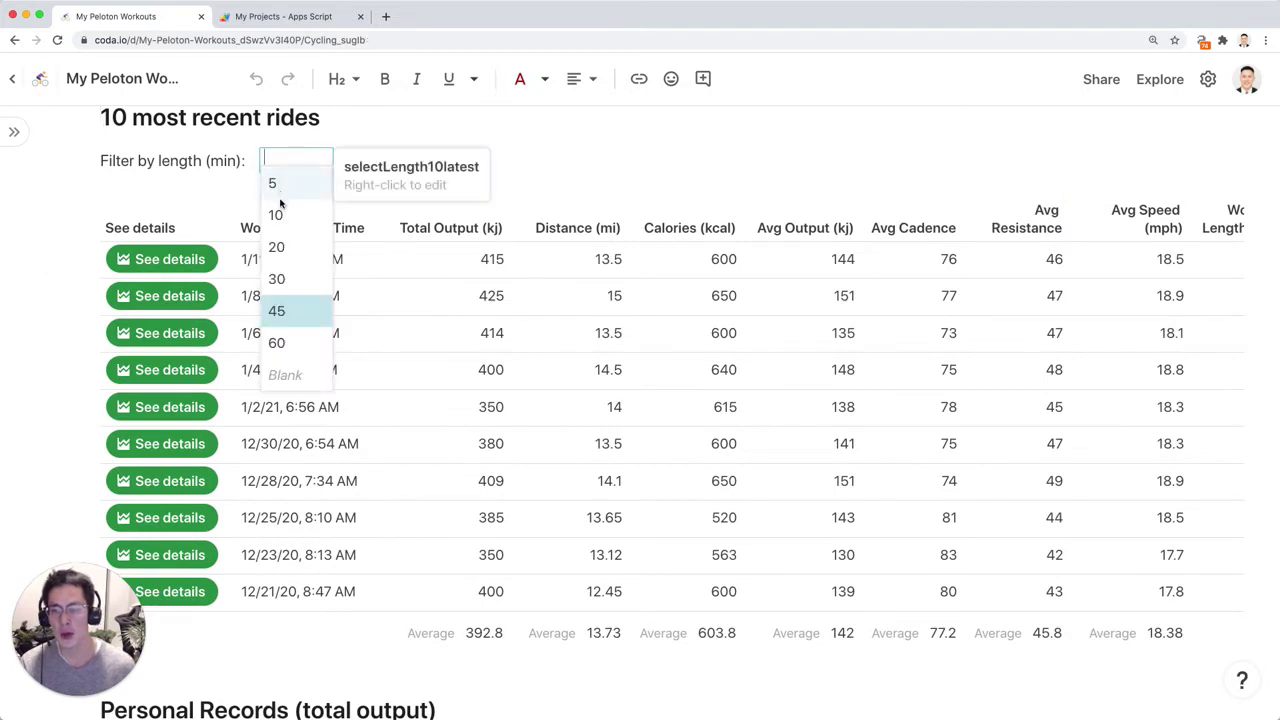
click(282, 282)
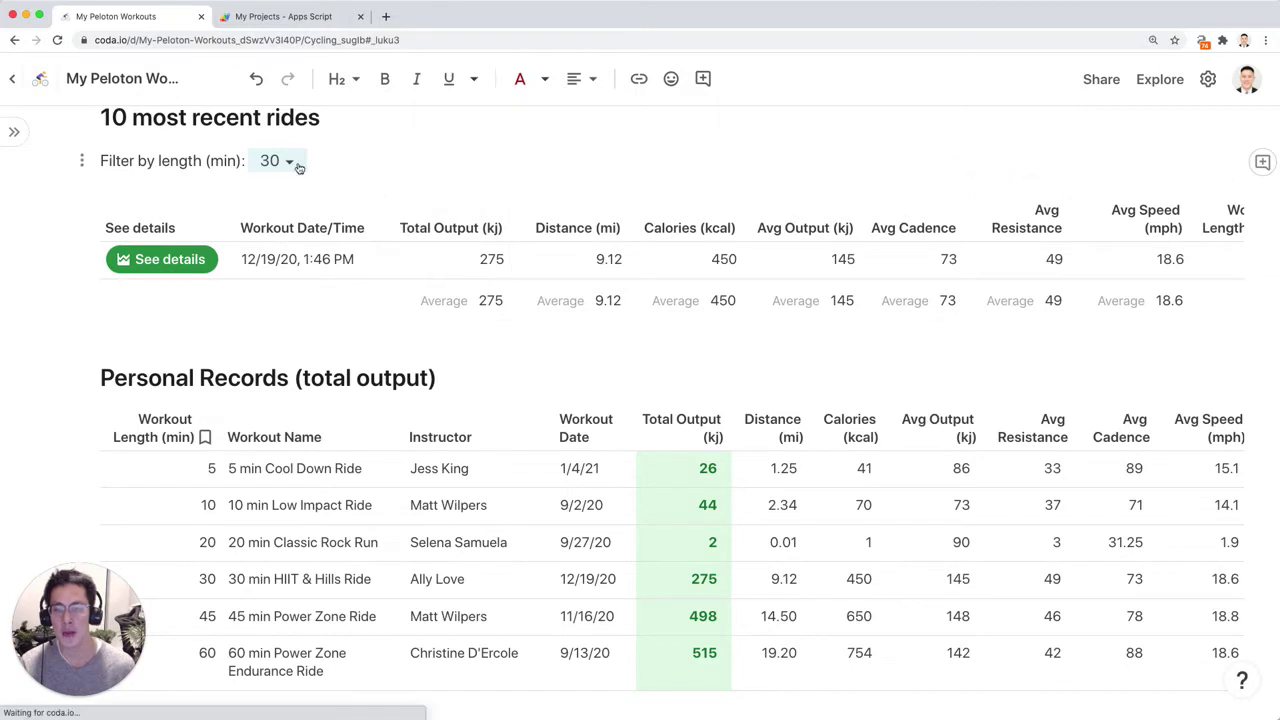
click(296, 164)
click(277, 311)
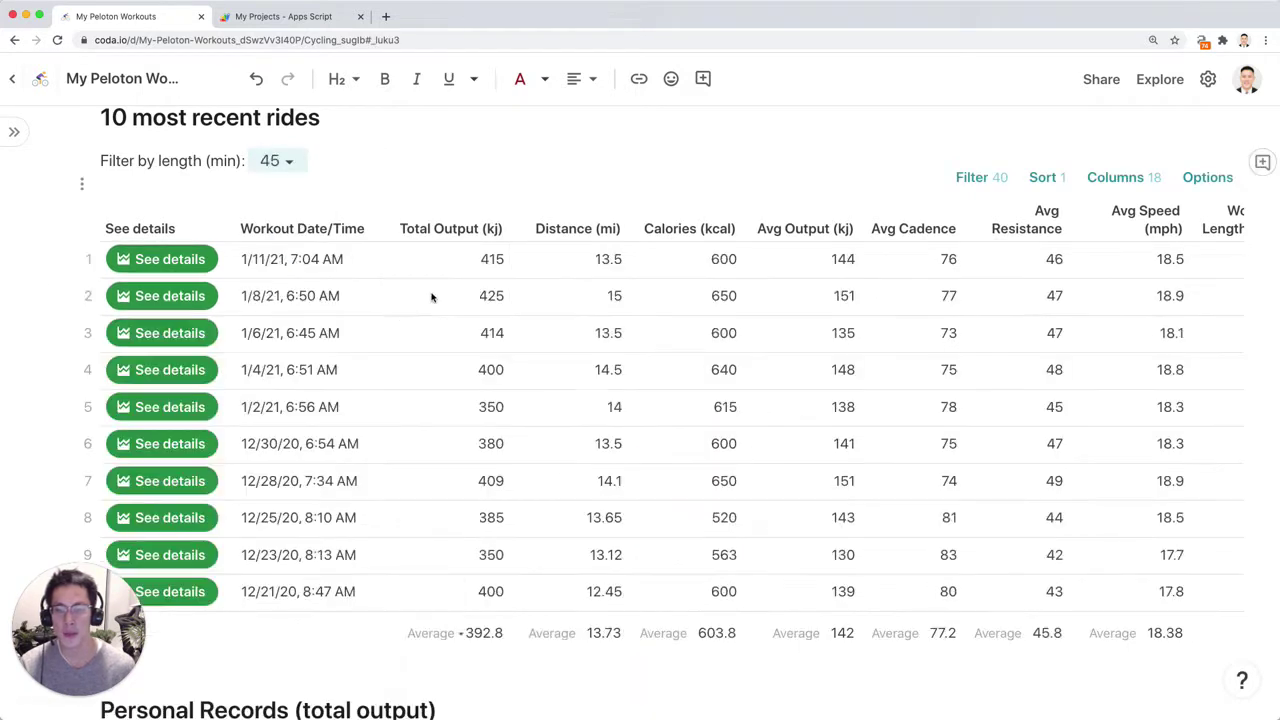
scroll(510, 291, down, 1)
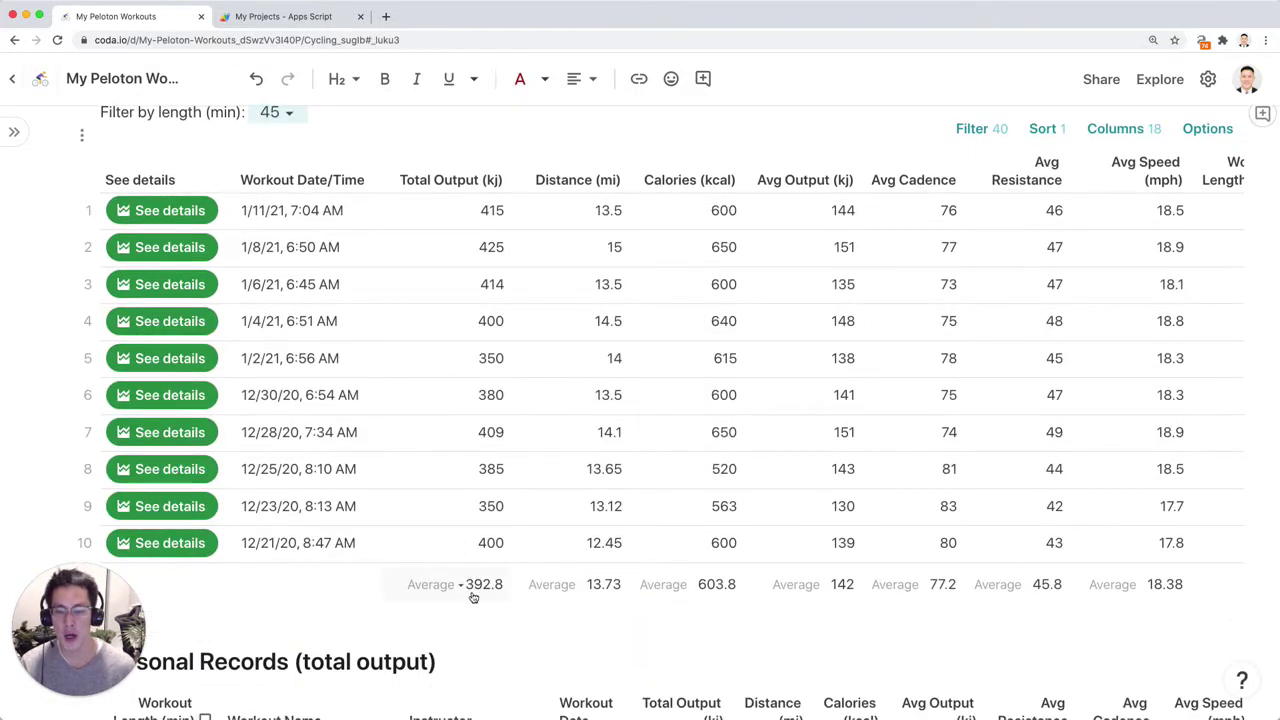
mouse_move(490, 259)
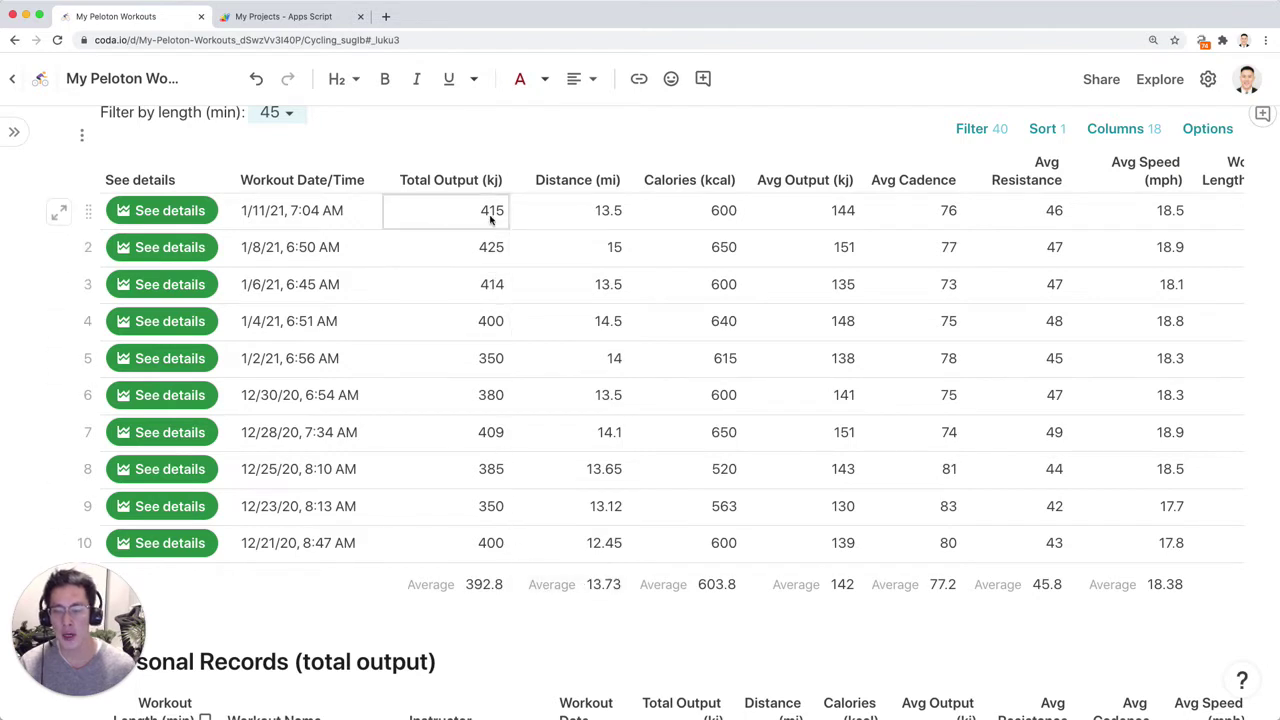
scroll(460, 292, up, 1)
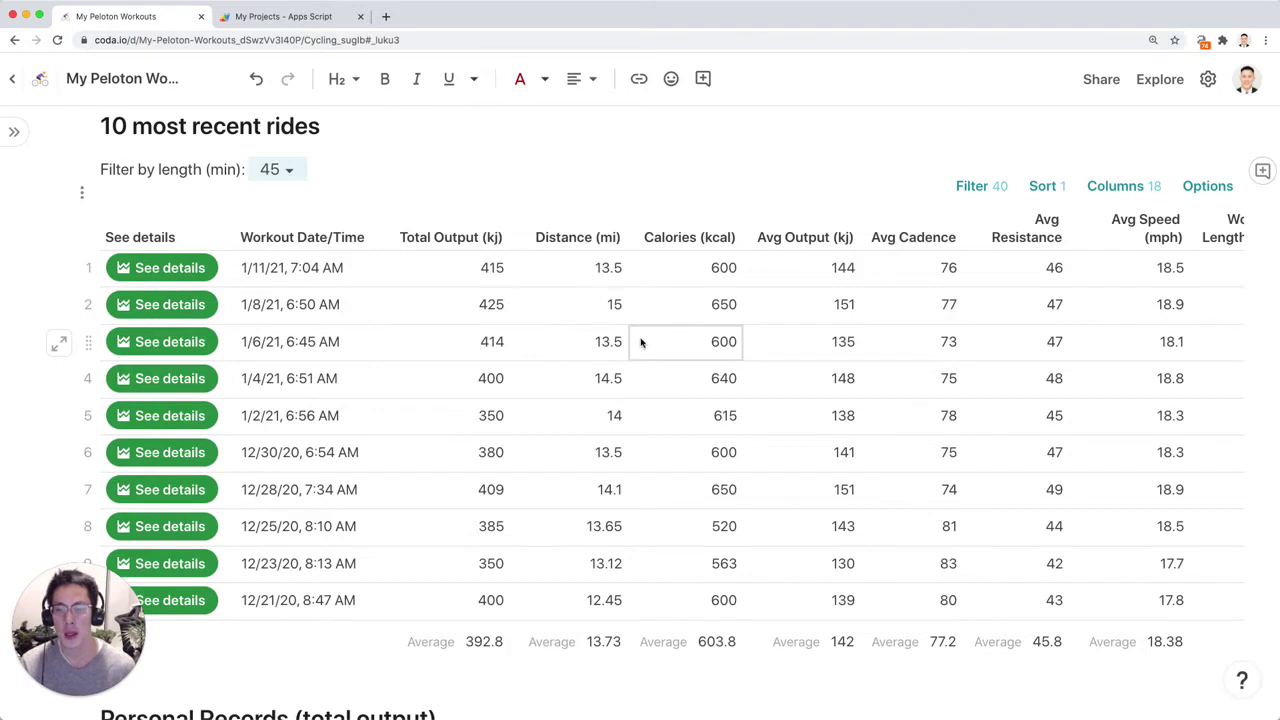
scroll(641, 344, down, 1)
scroll(641, 344, down, 3)
scroll(640, 340, down, 3)
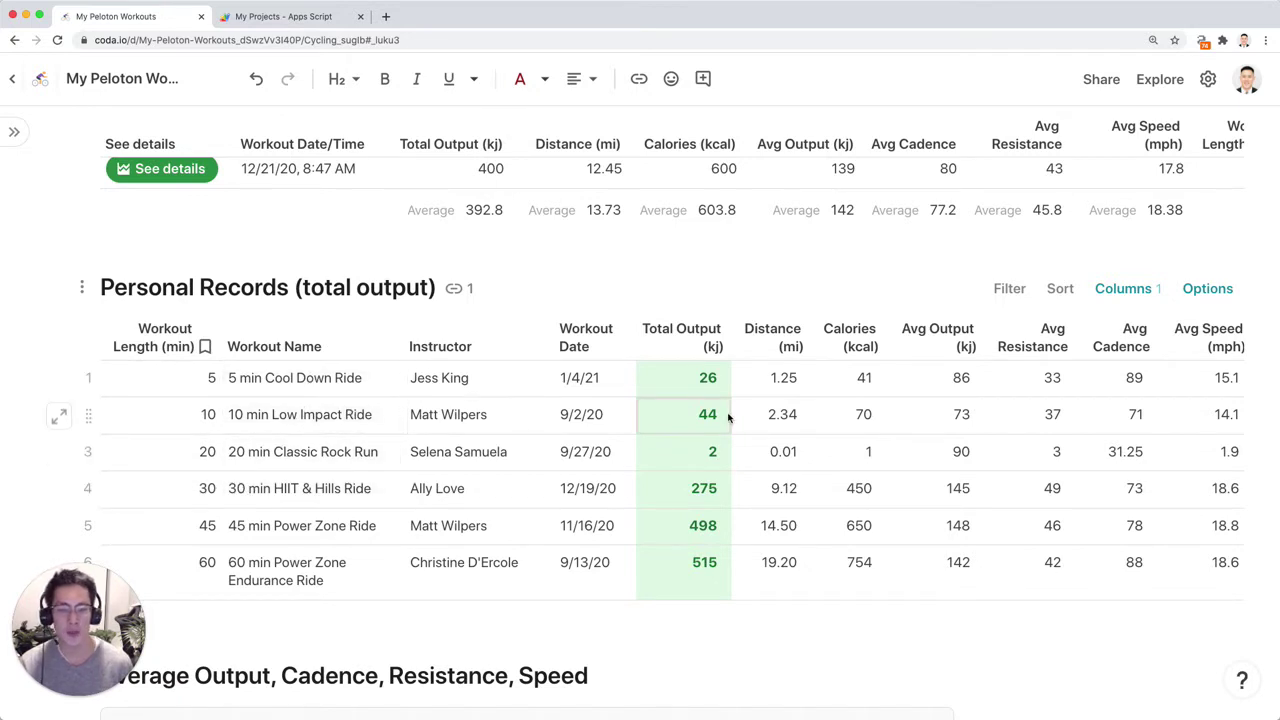
scroll(735, 419, right, 1)
scroll(760, 422, right, 1)
scroll(792, 428, right, 4)
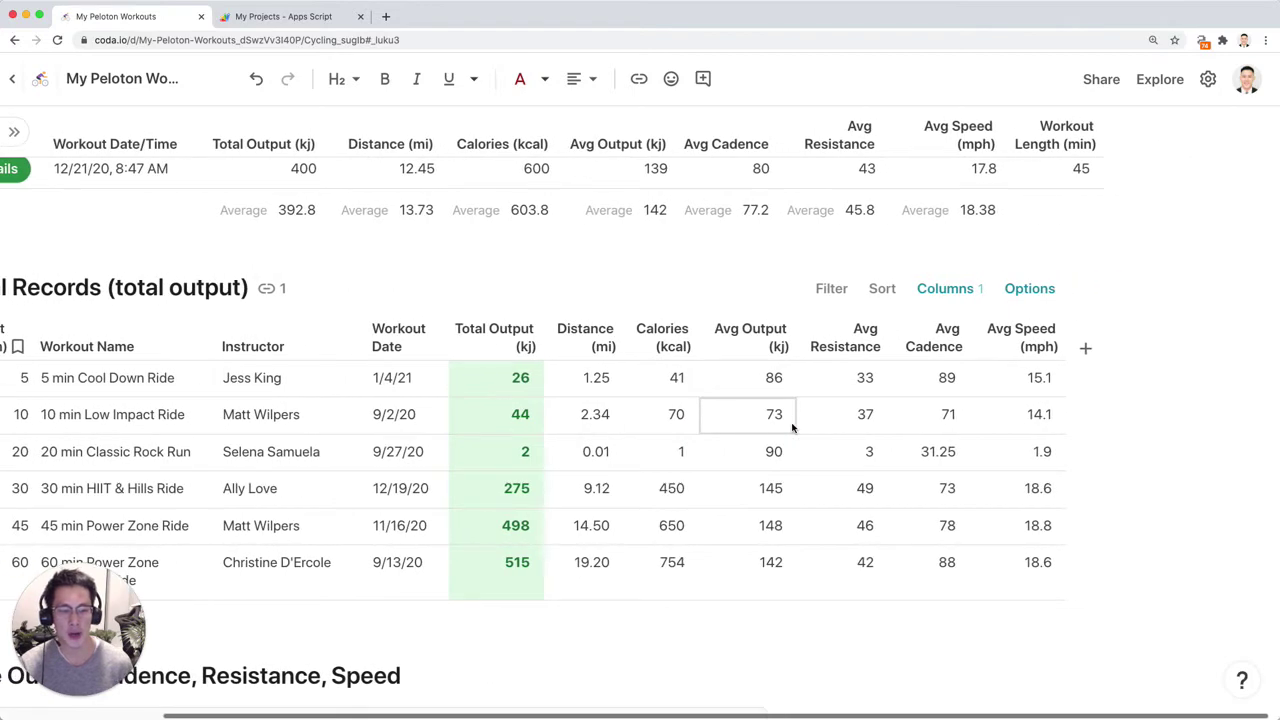
scroll(792, 428, left, 6)
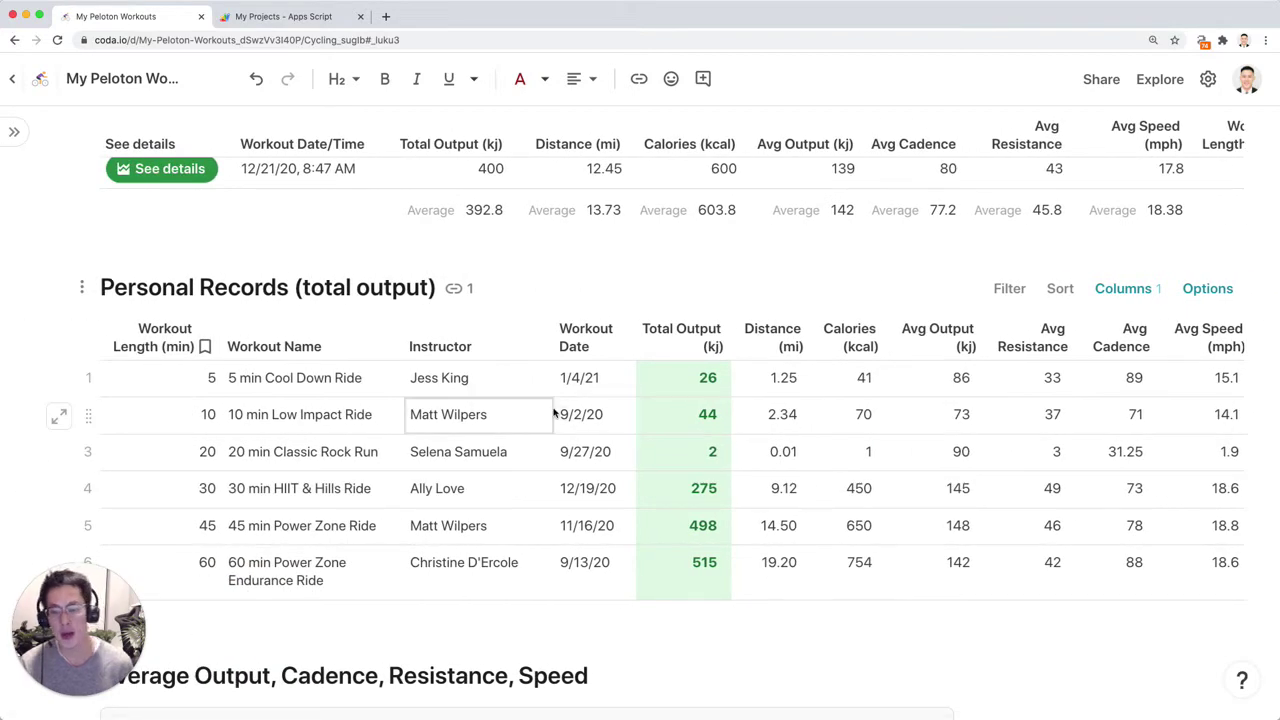
scroll(554, 413, down, 5)
scroll(556, 413, down, 1)
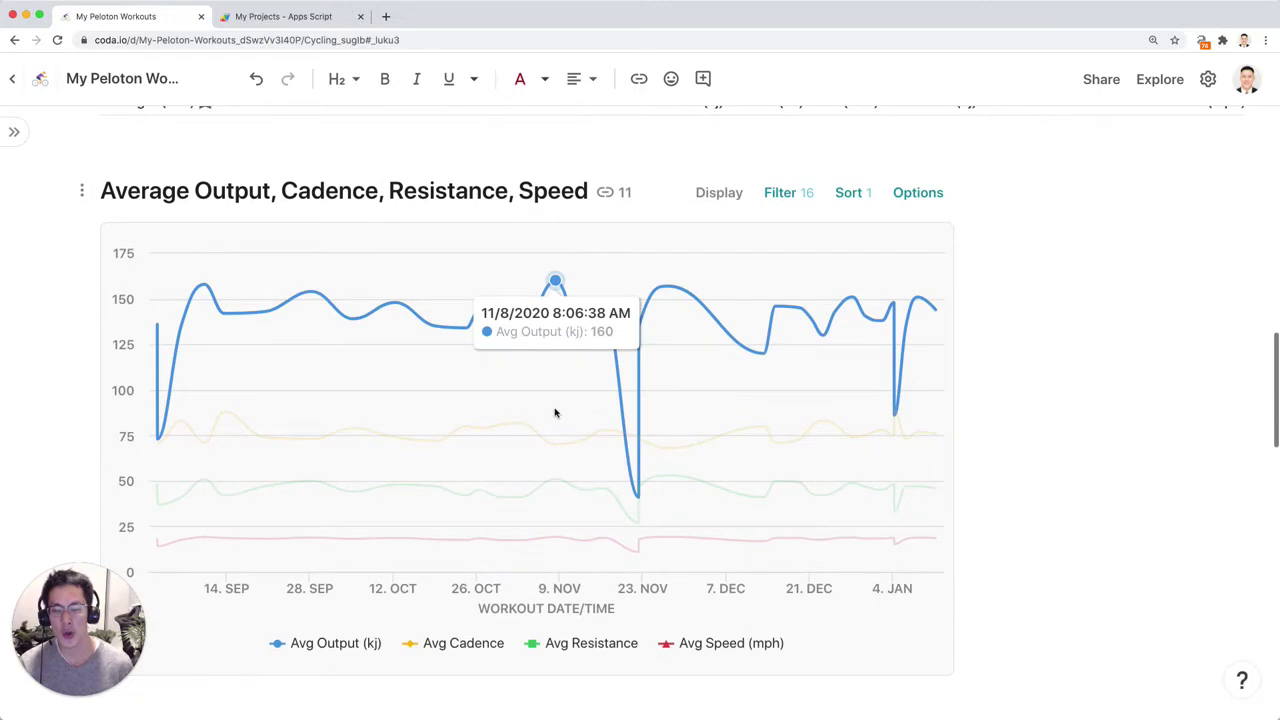
scroll(200, 440, down, 1)
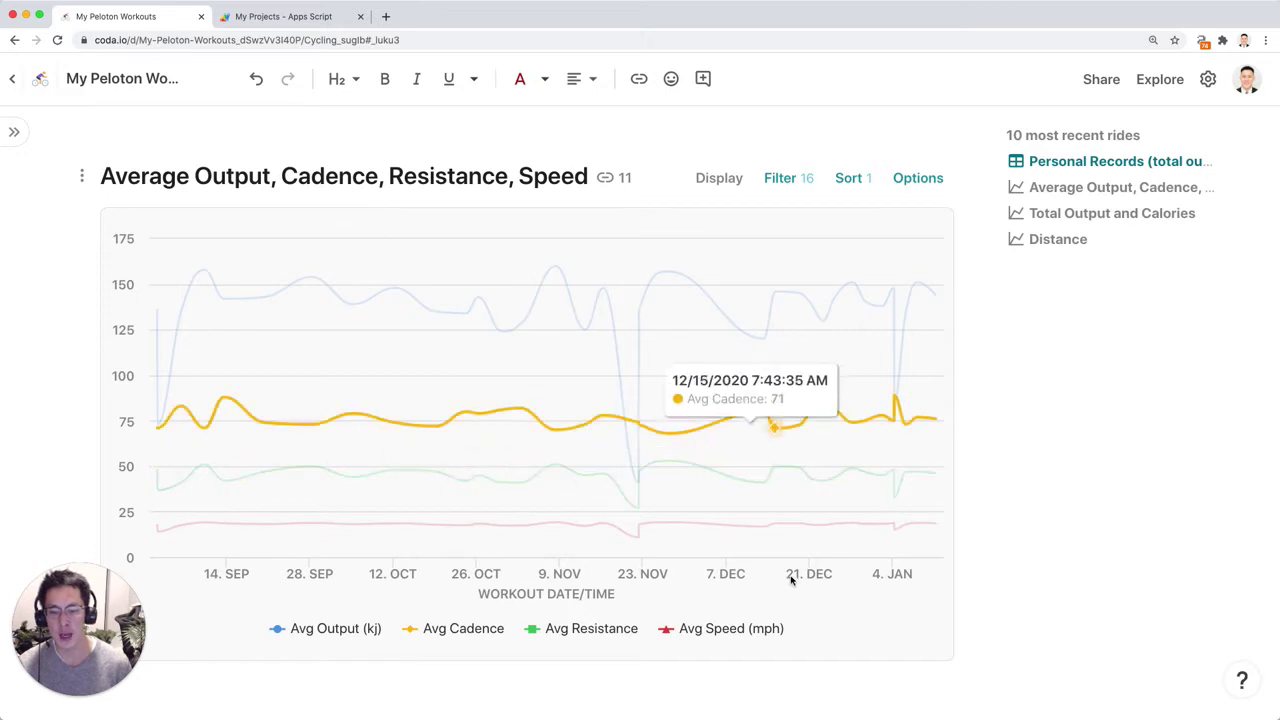
scroll(786, 580, down, 1)
scroll(787, 581, down, 3)
scroll(787, 581, down, 3)
scroll(786, 580, down, 1)
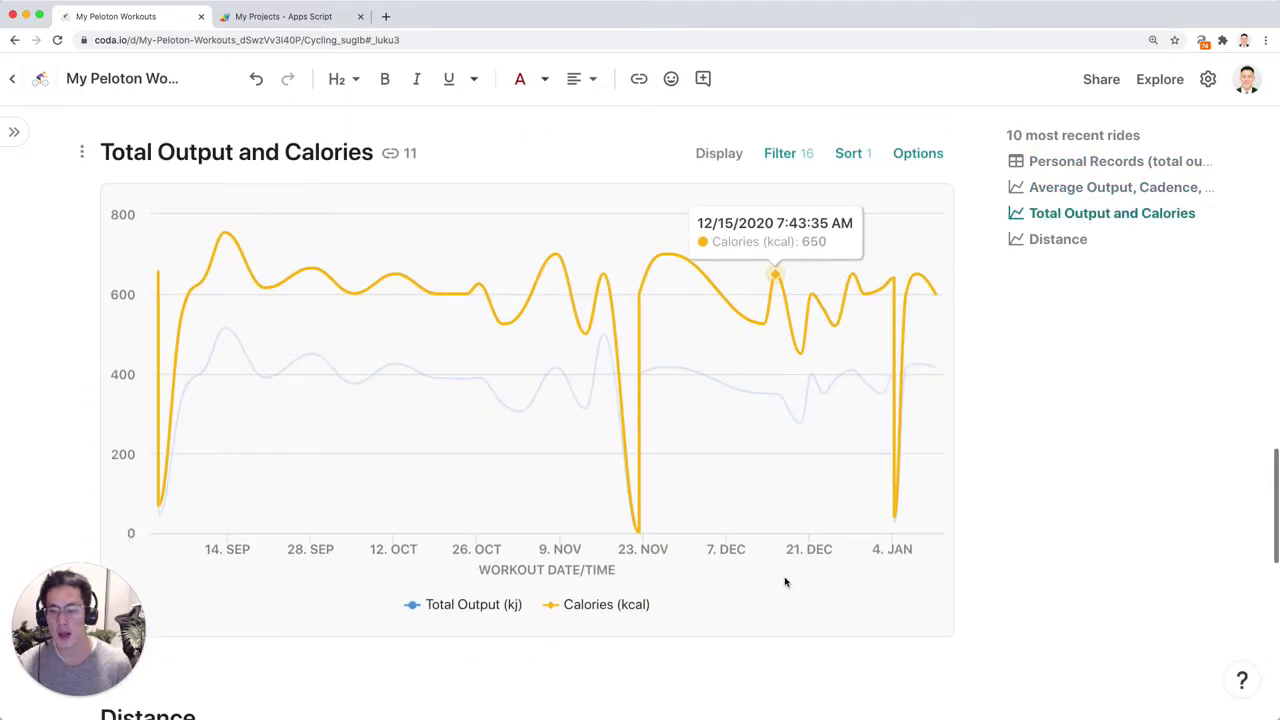
scroll(766, 583, down, 3)
scroll(766, 583, down, 3)
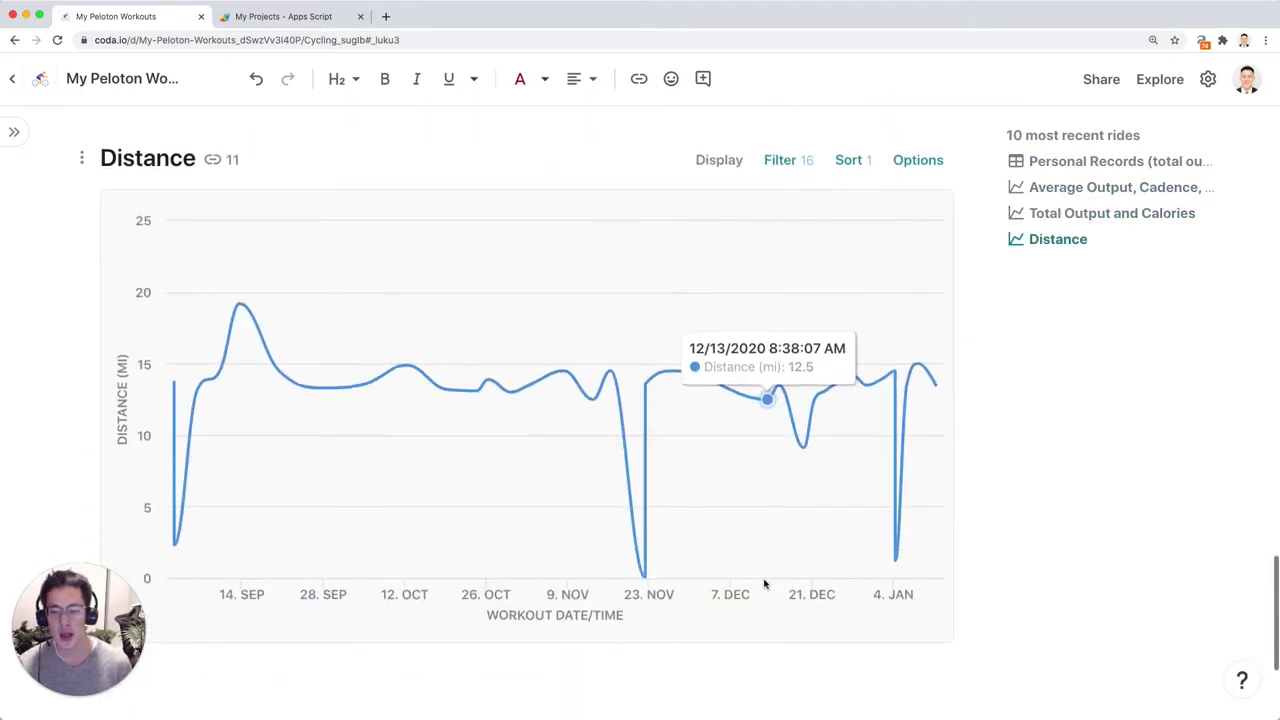
scroll(814, 489, down, 1)
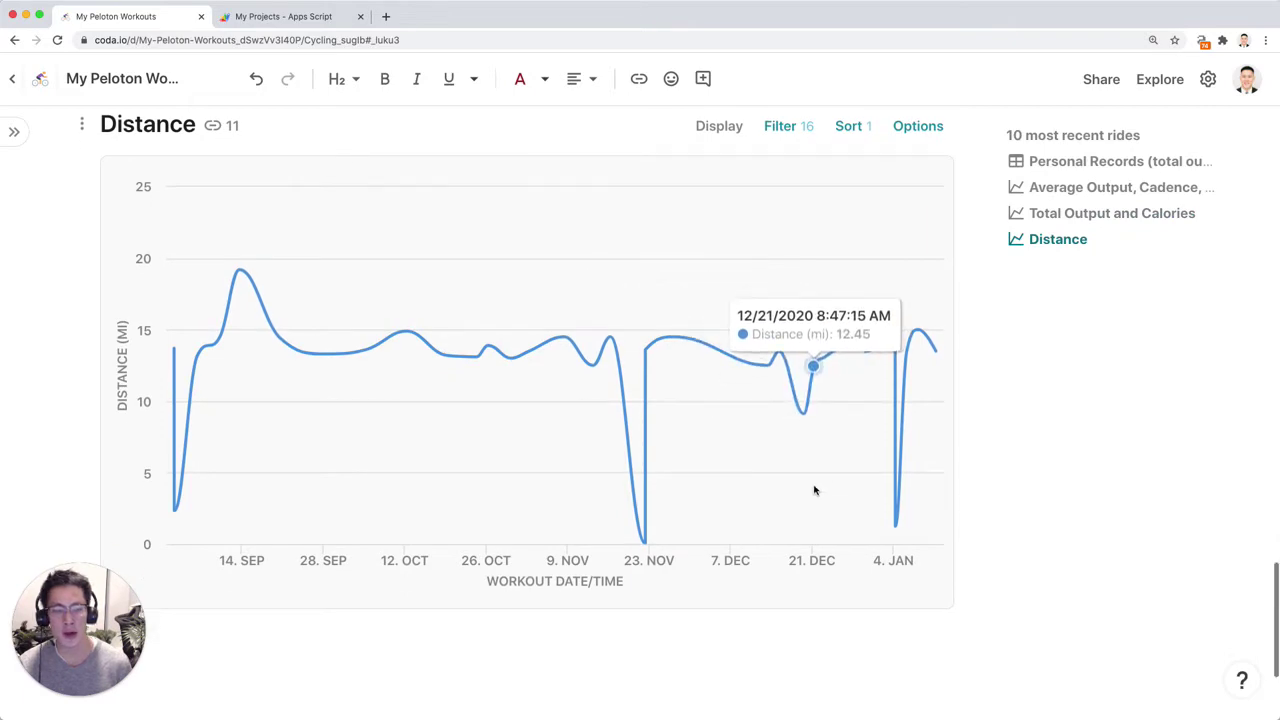
scroll(814, 487, down, 2)
scroll(815, 490, up, 5)
scroll(815, 490, up, 5)
scroll(815, 490, up, 5)
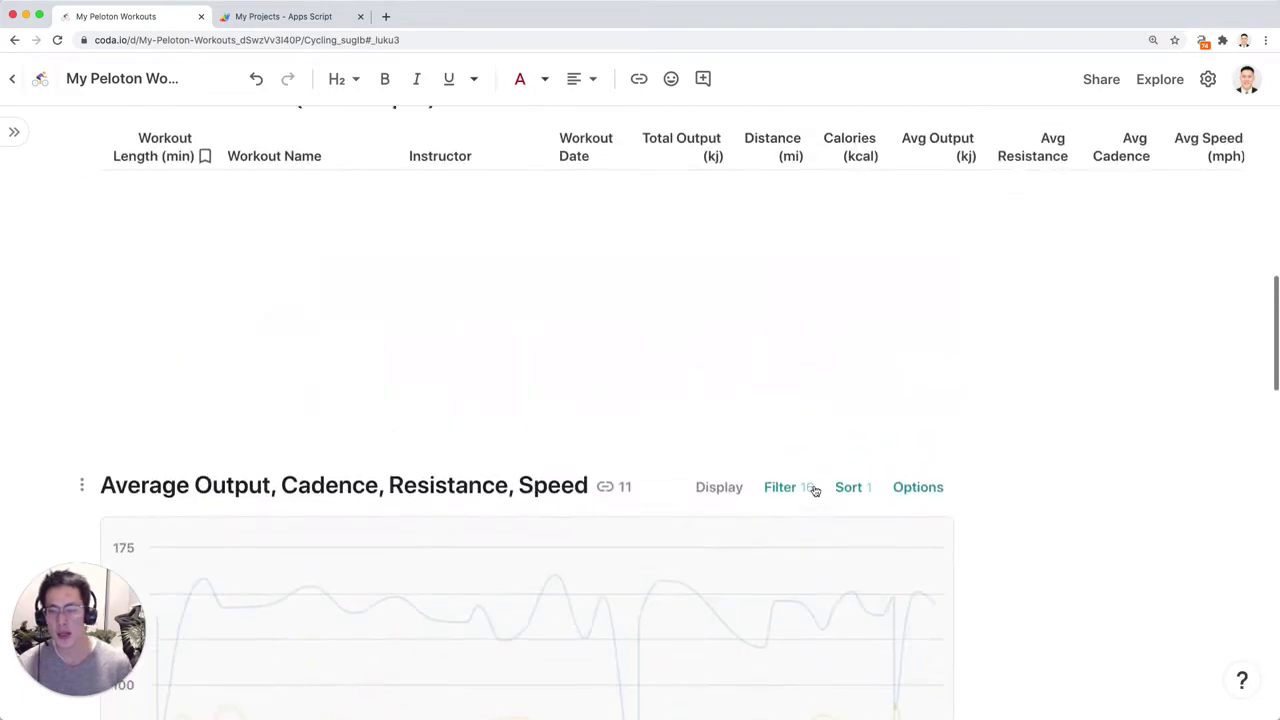
scroll(815, 492, up, 5)
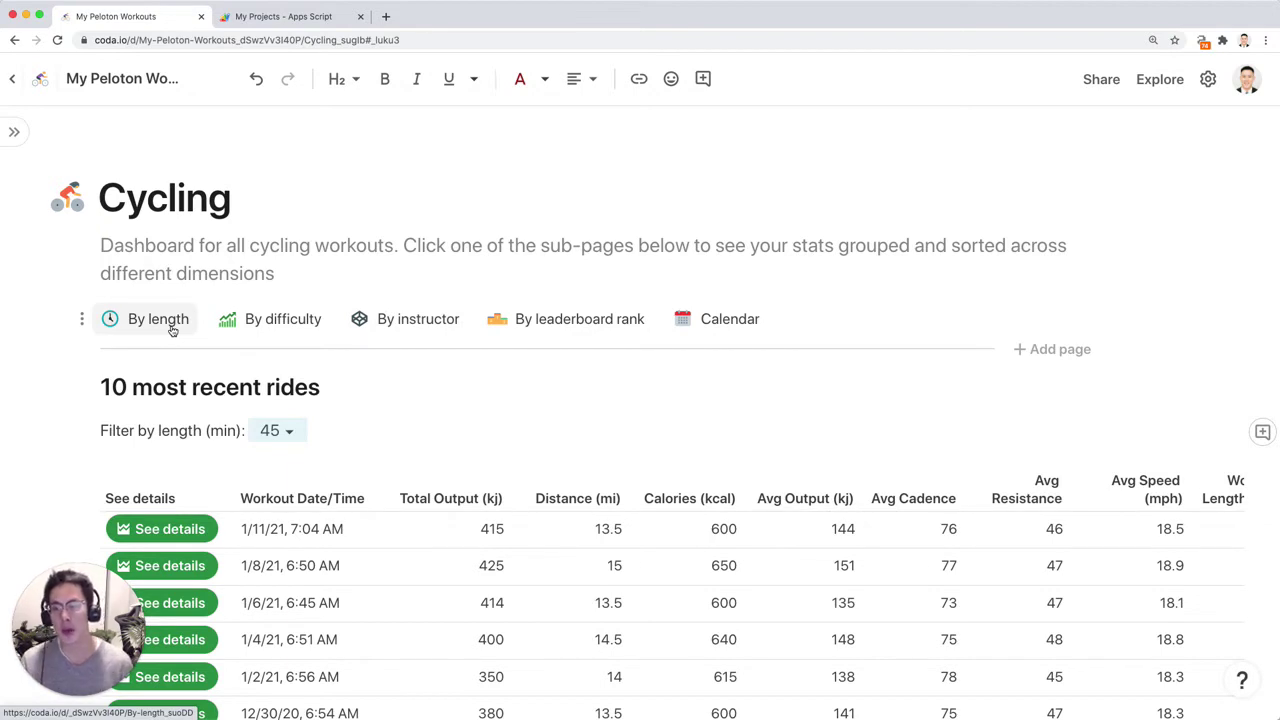
Step: Open the By length sub-page and view the 9/28/20 ride's full details
click(158, 319)
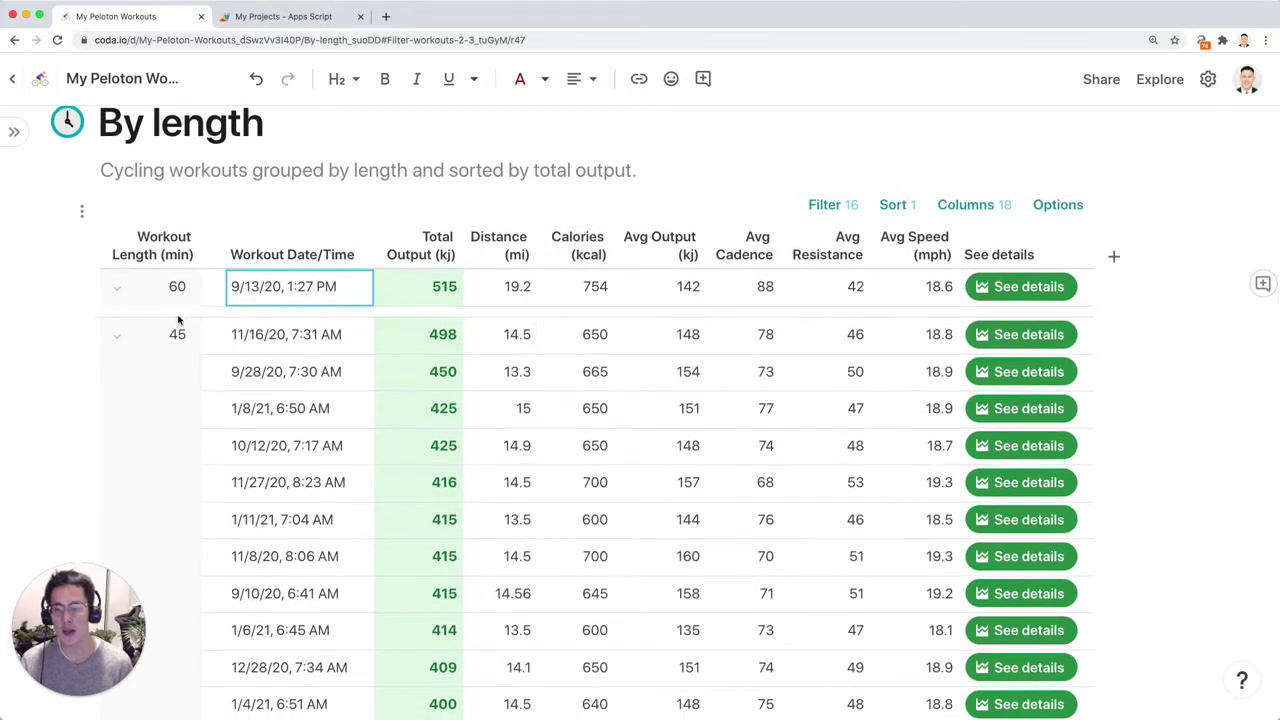
scroll(157, 349, down, 2)
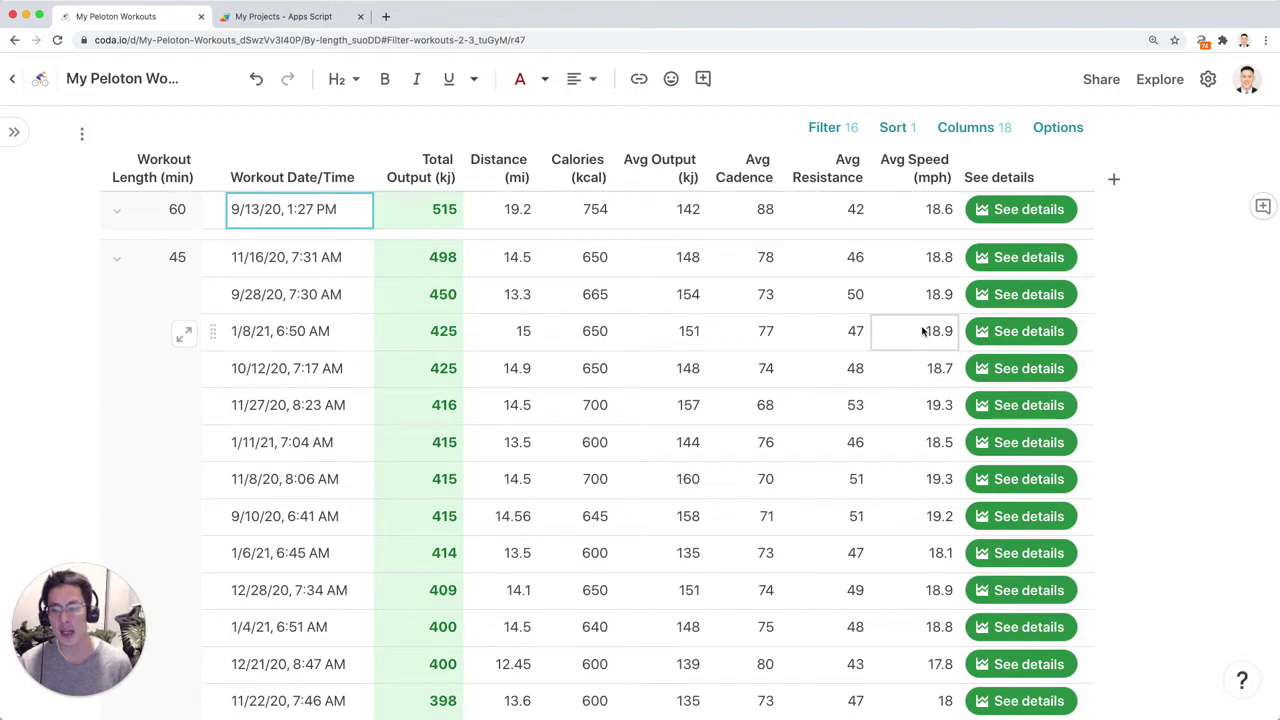
click(1030, 295)
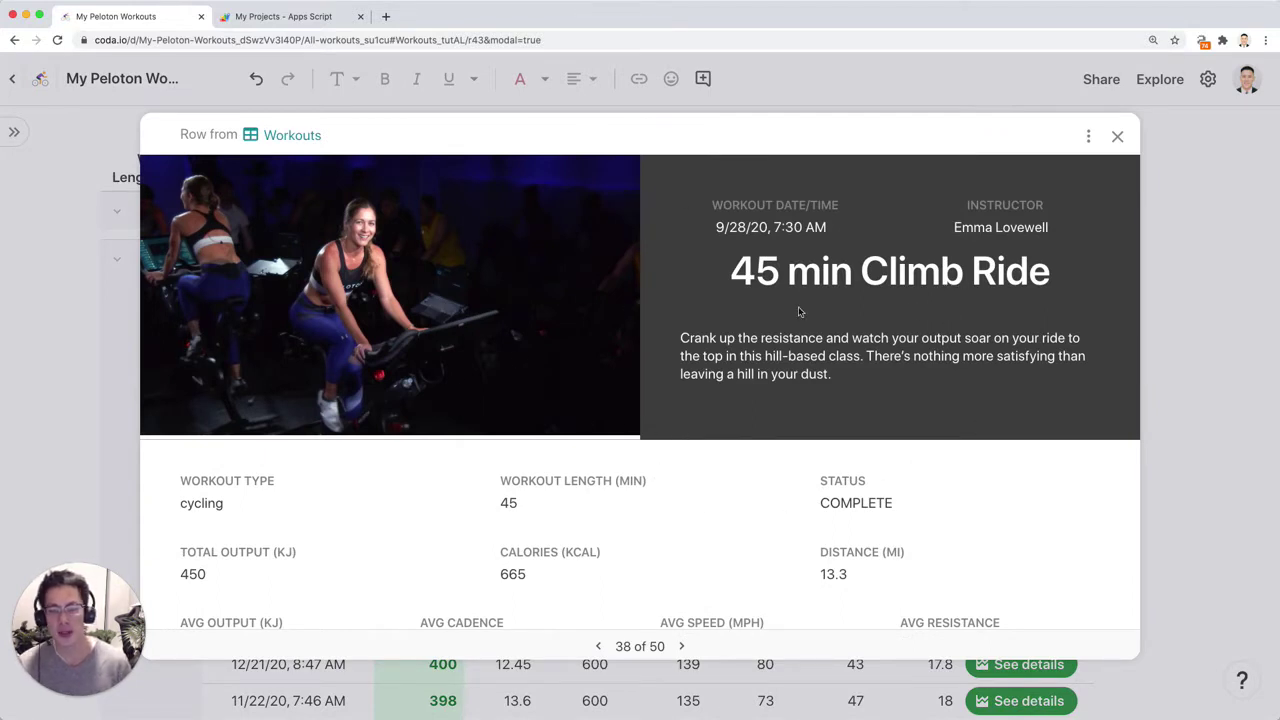
scroll(802, 286, down, 3)
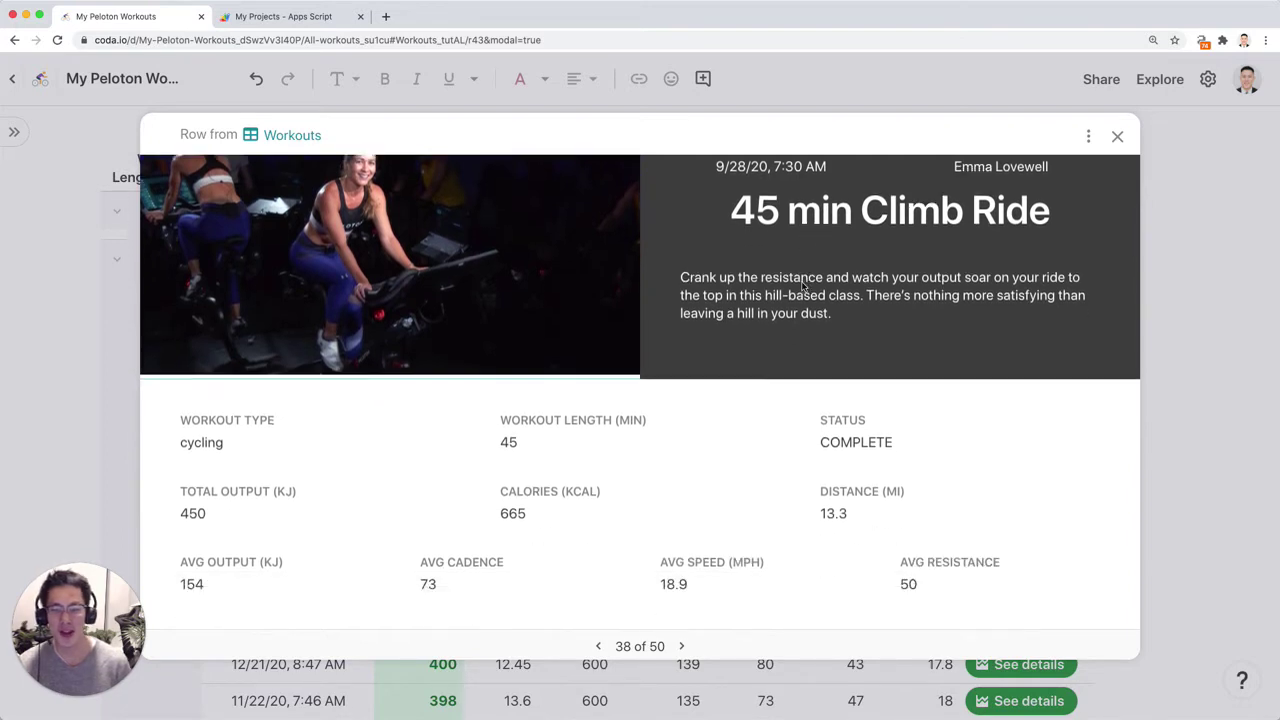
scroll(651, 460, down, 2)
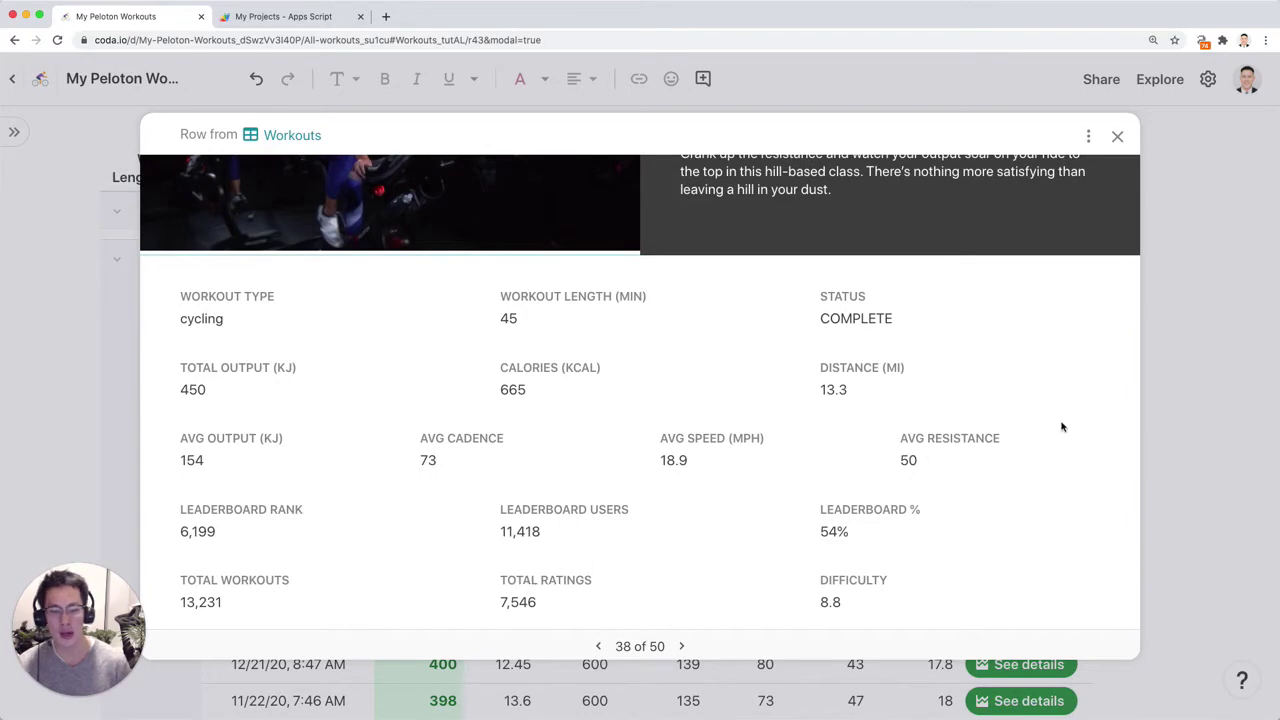
Step: Close the 45 min Climb Ride details and return to the Cycling dashboard
click(1203, 243)
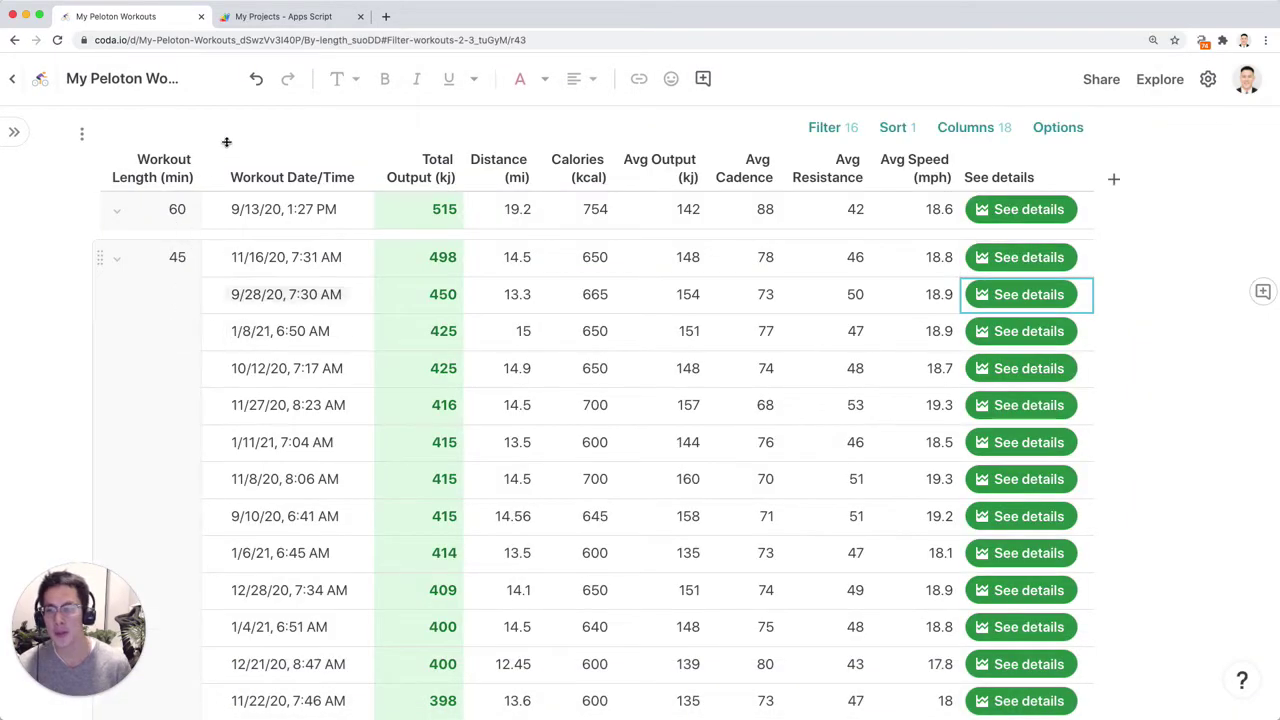
scroll(157, 267, up, 3)
click(115, 147)
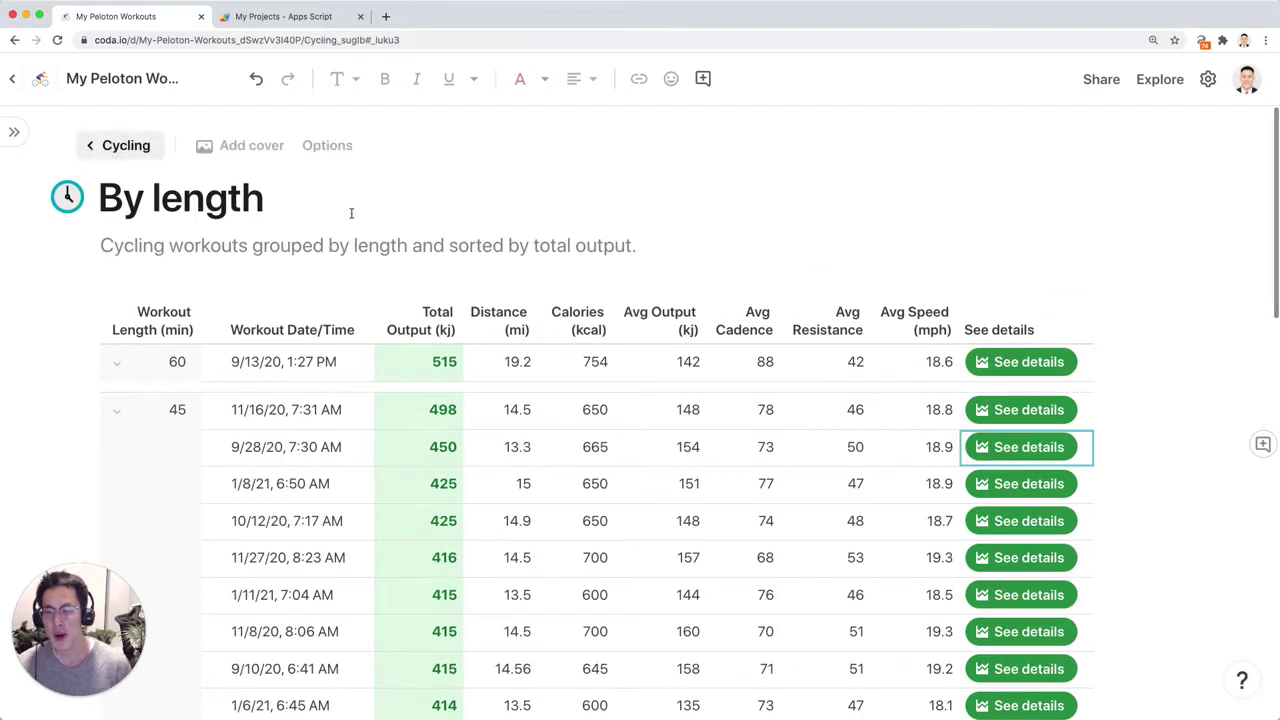
Step: Browse the By difficulty sub-page's rides sorted by difficulty
click(295, 324)
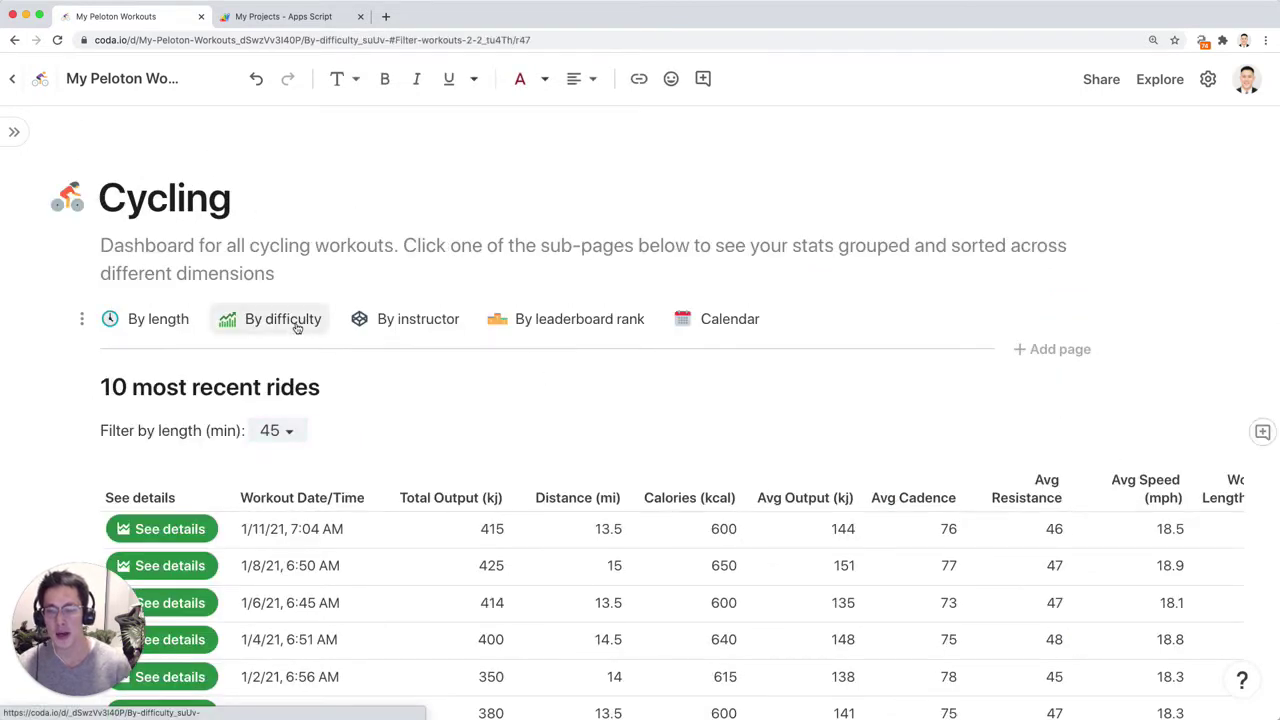
scroll(480, 362, down, 2)
scroll(480, 360, down, 3)
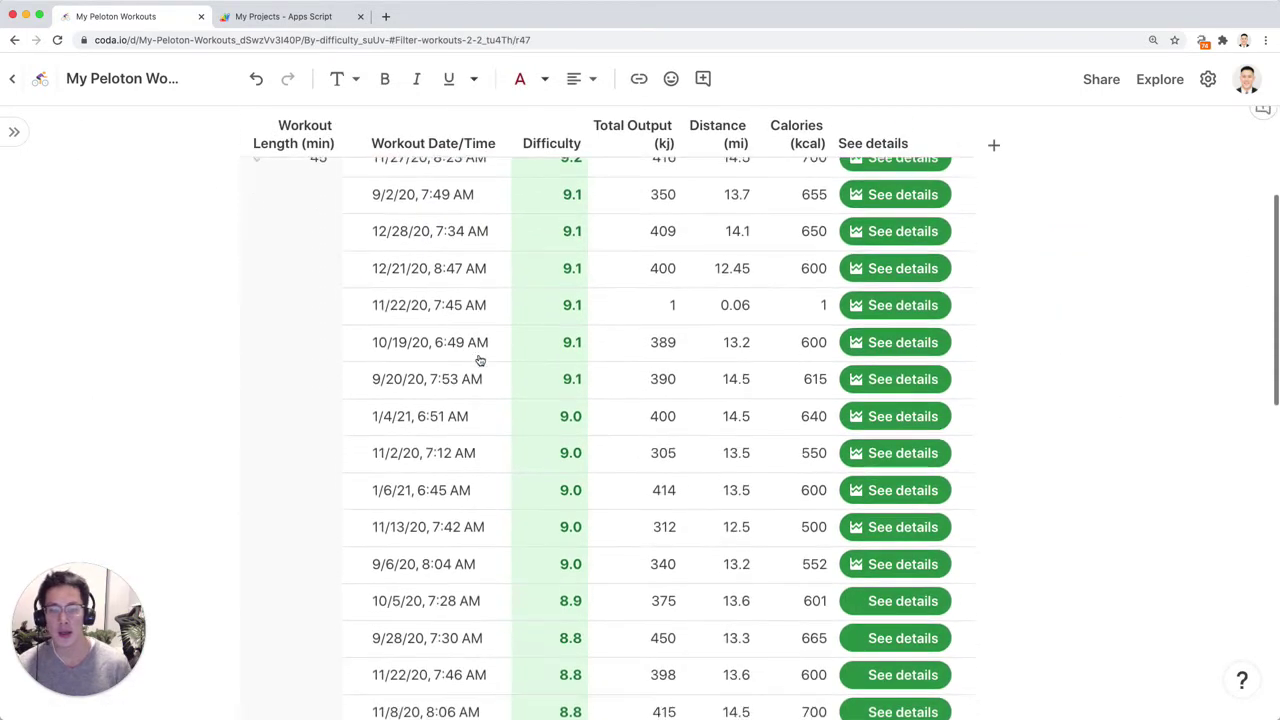
scroll(480, 360, down, 4)
scroll(480, 358, up, 3)
scroll(480, 358, up, 4)
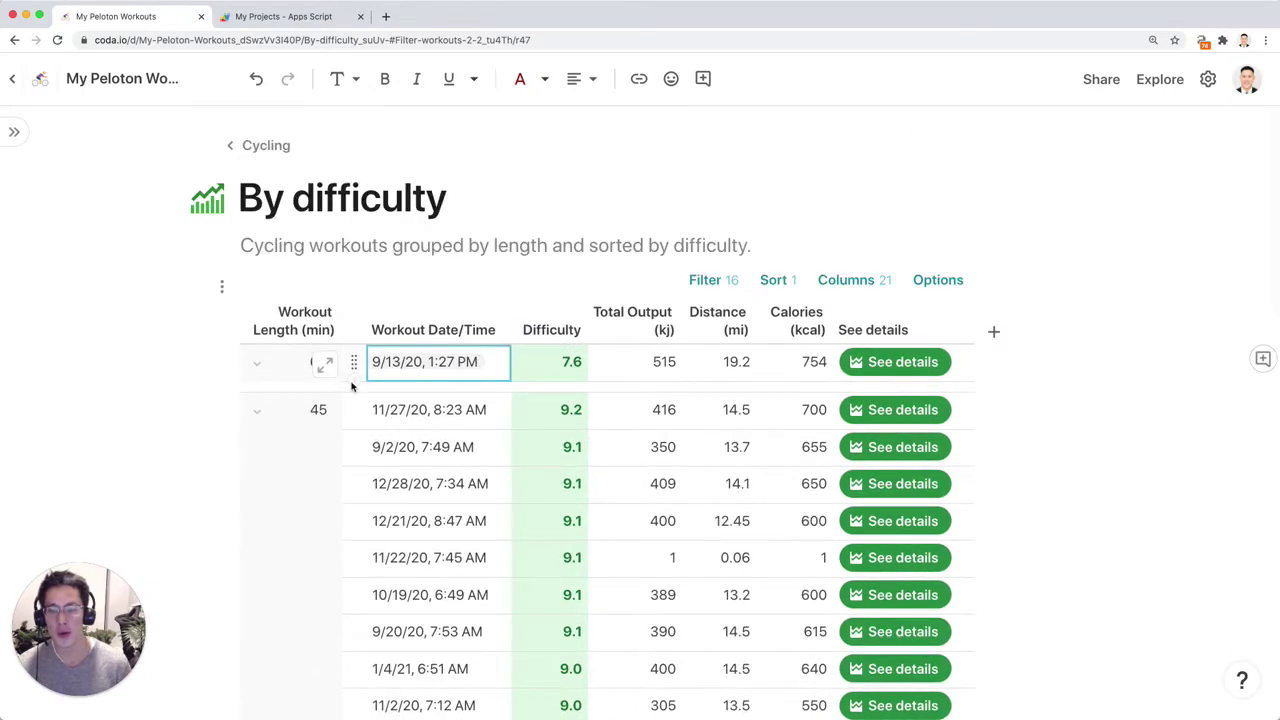
scroll(560, 380, down, 1)
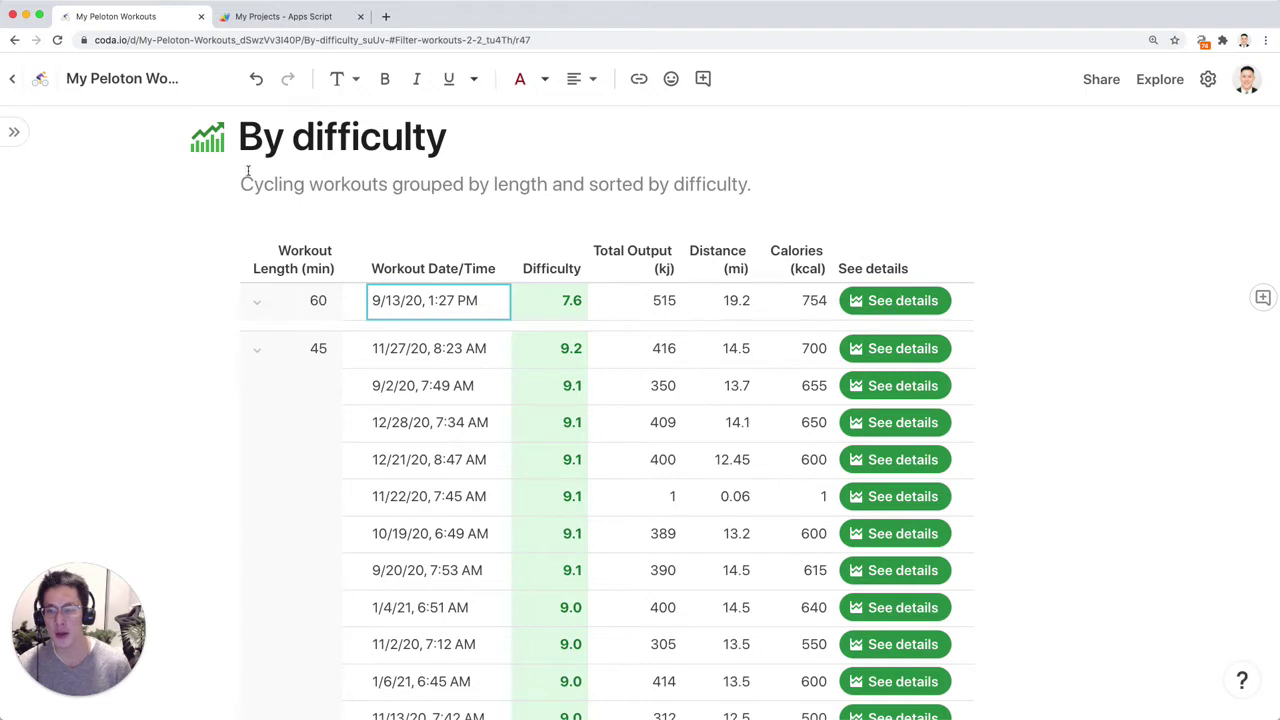
scroll(250, 165, up, 1)
scroll(257, 140, down, 5)
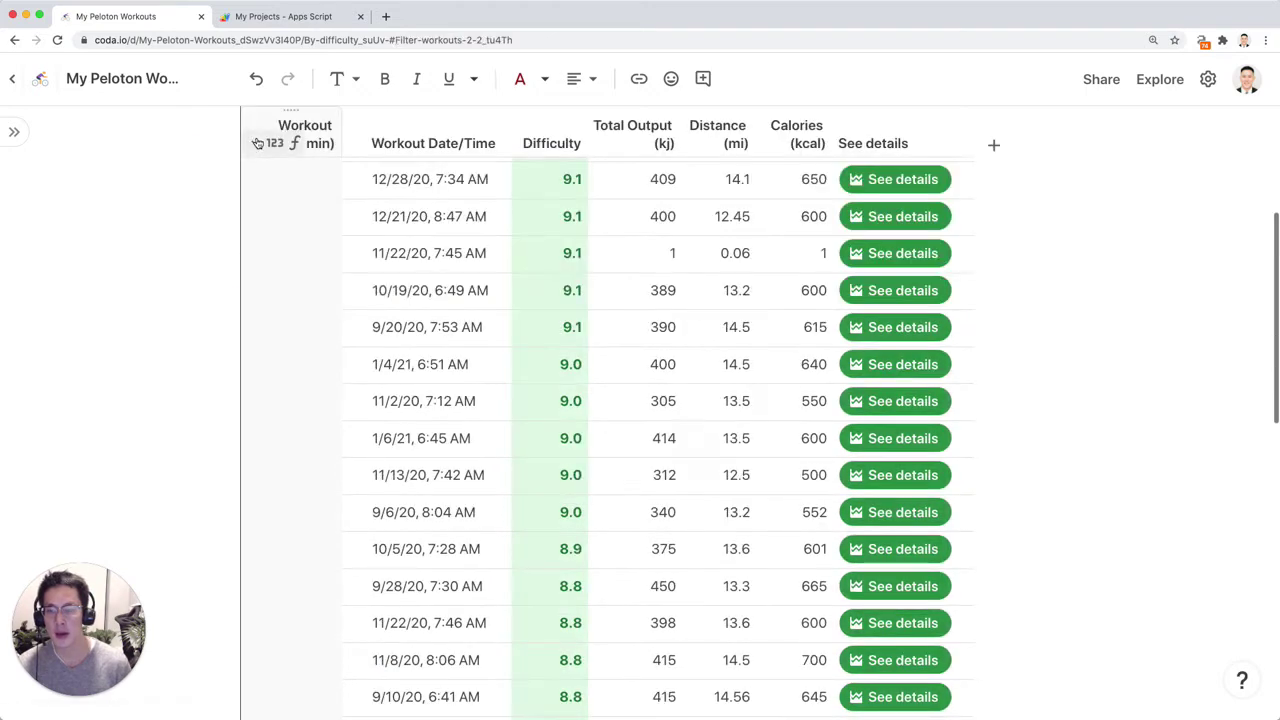
Step: Check the Workout Length column options and return to the Cycling dashboard
click(257, 143)
click(470, 182)
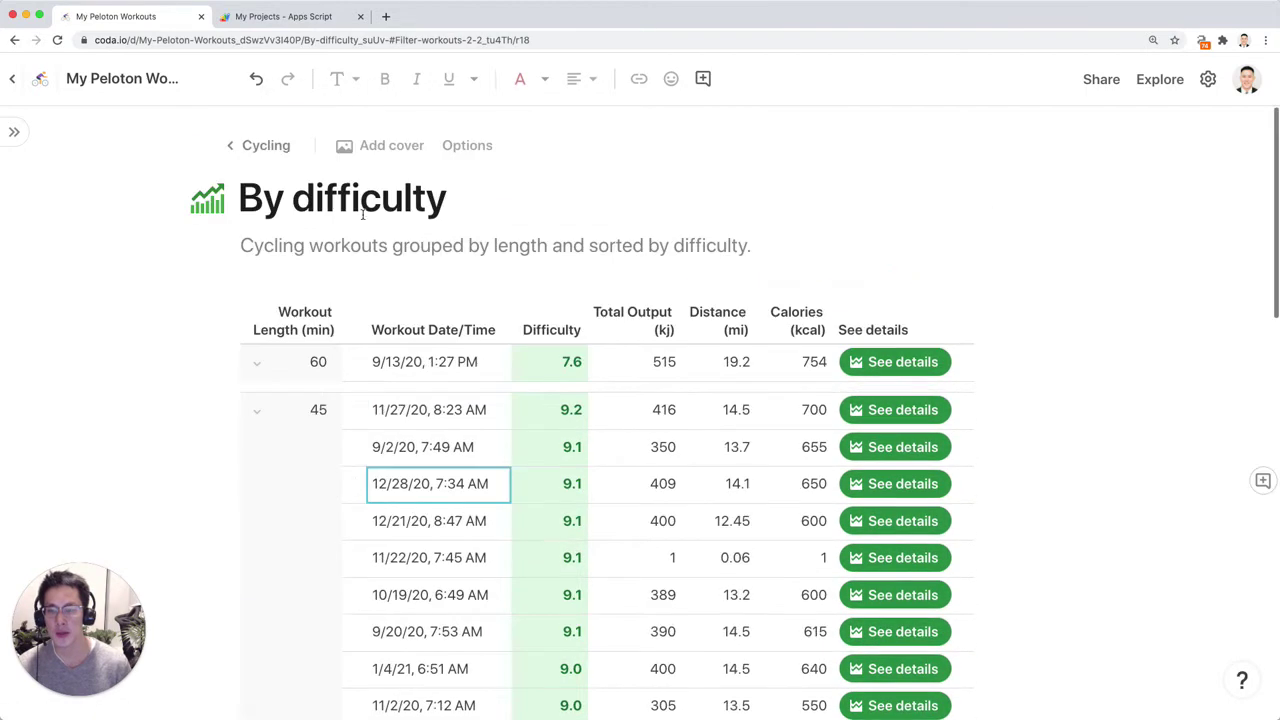
click(279, 157)
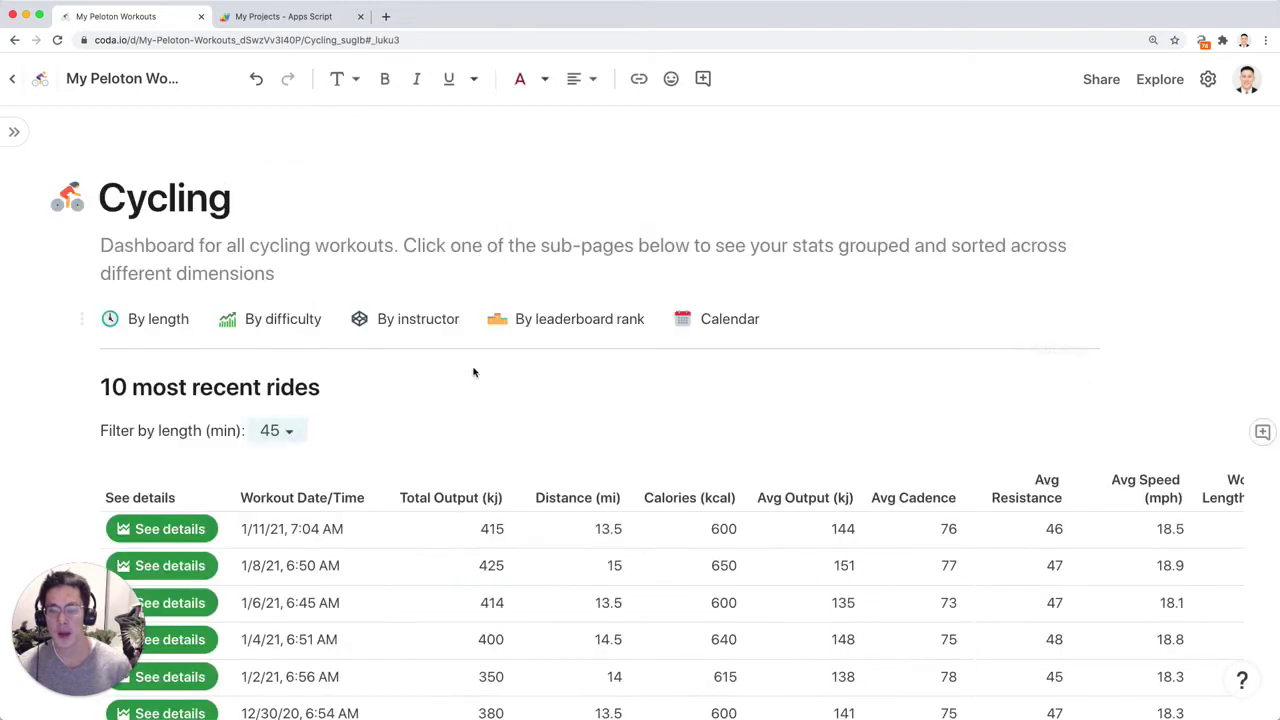
click(599, 326)
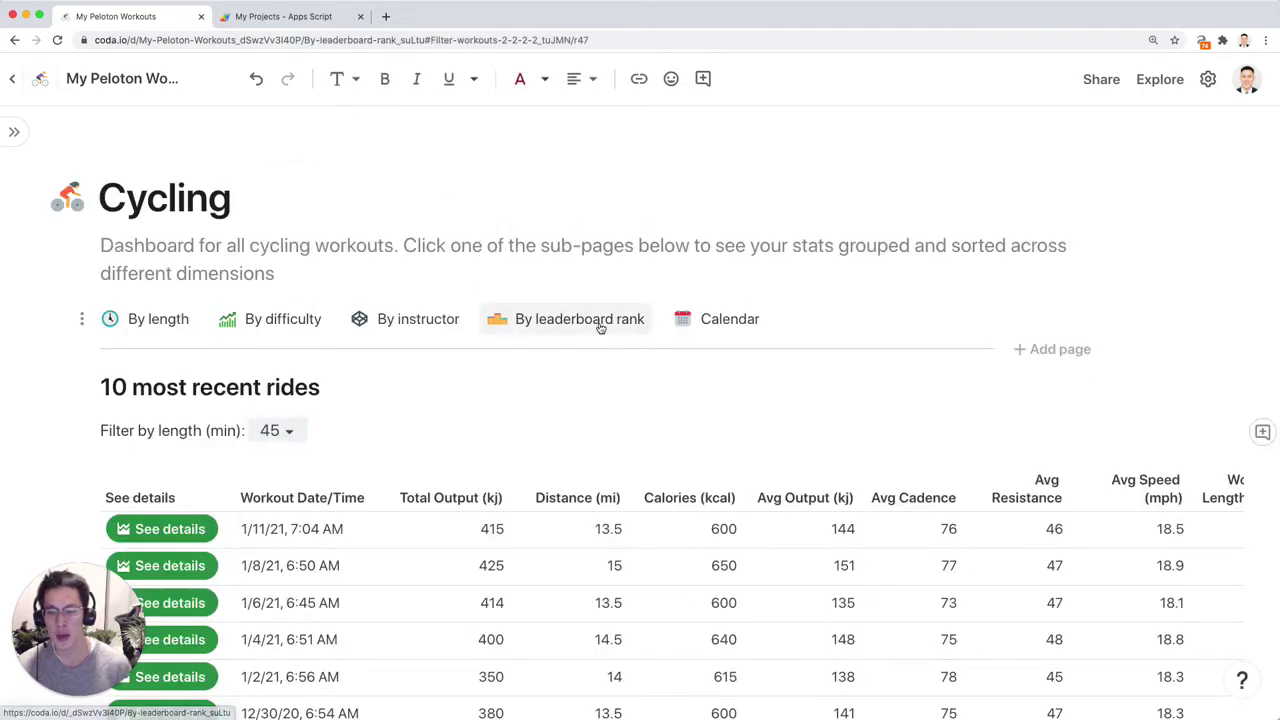
Step: Review rides ranked by leaderboard percentage, then return to Cycling with the page list shown
scroll(472, 400, down, 2)
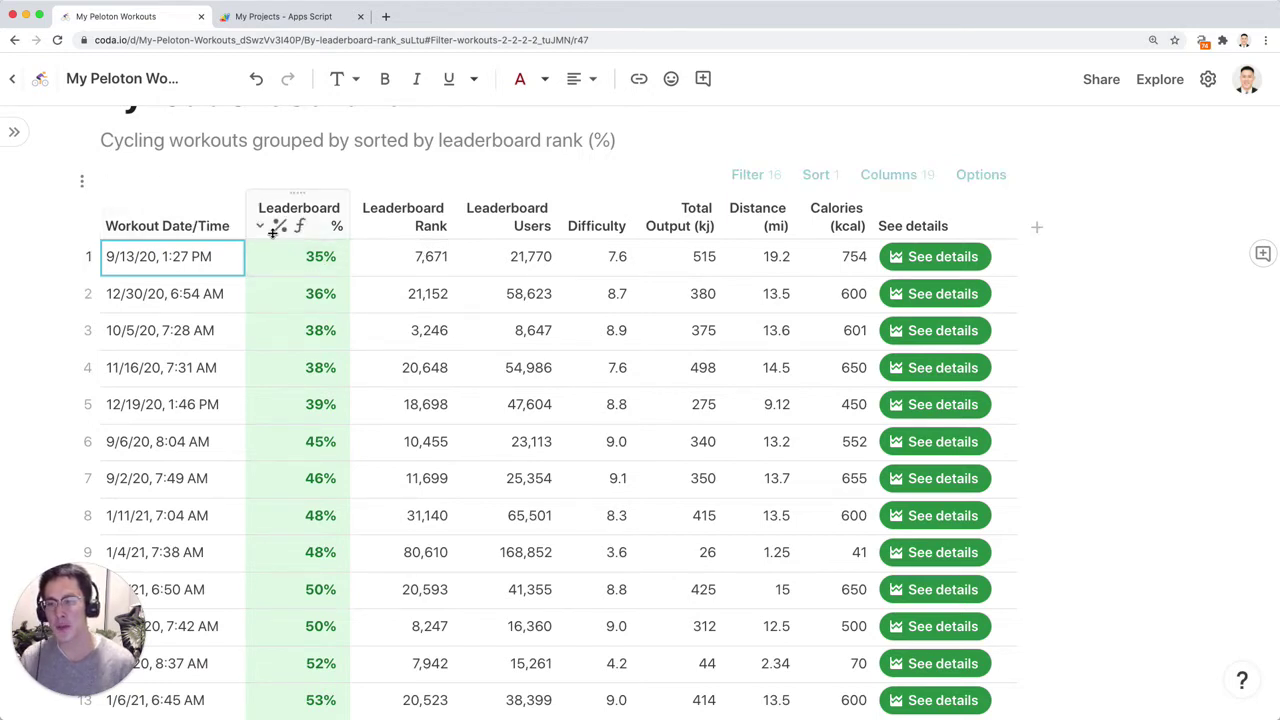
scroll(275, 225, up, 2)
click(120, 145)
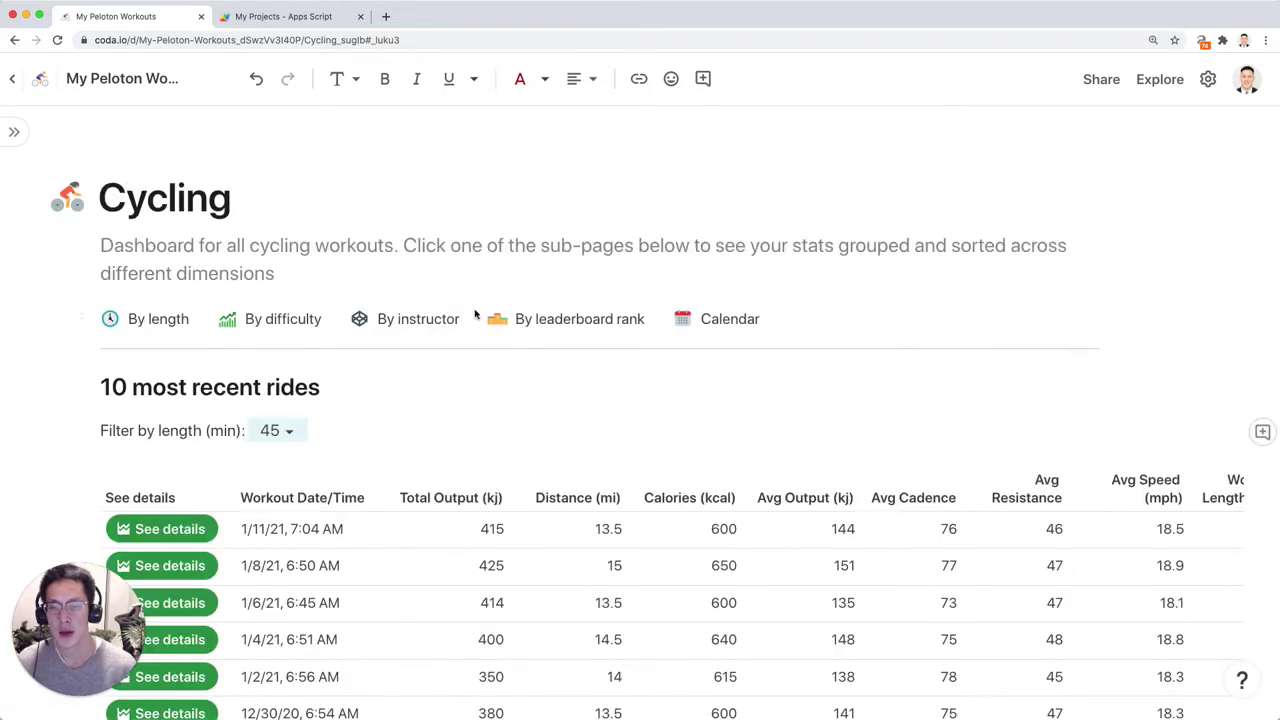
click(16, 133)
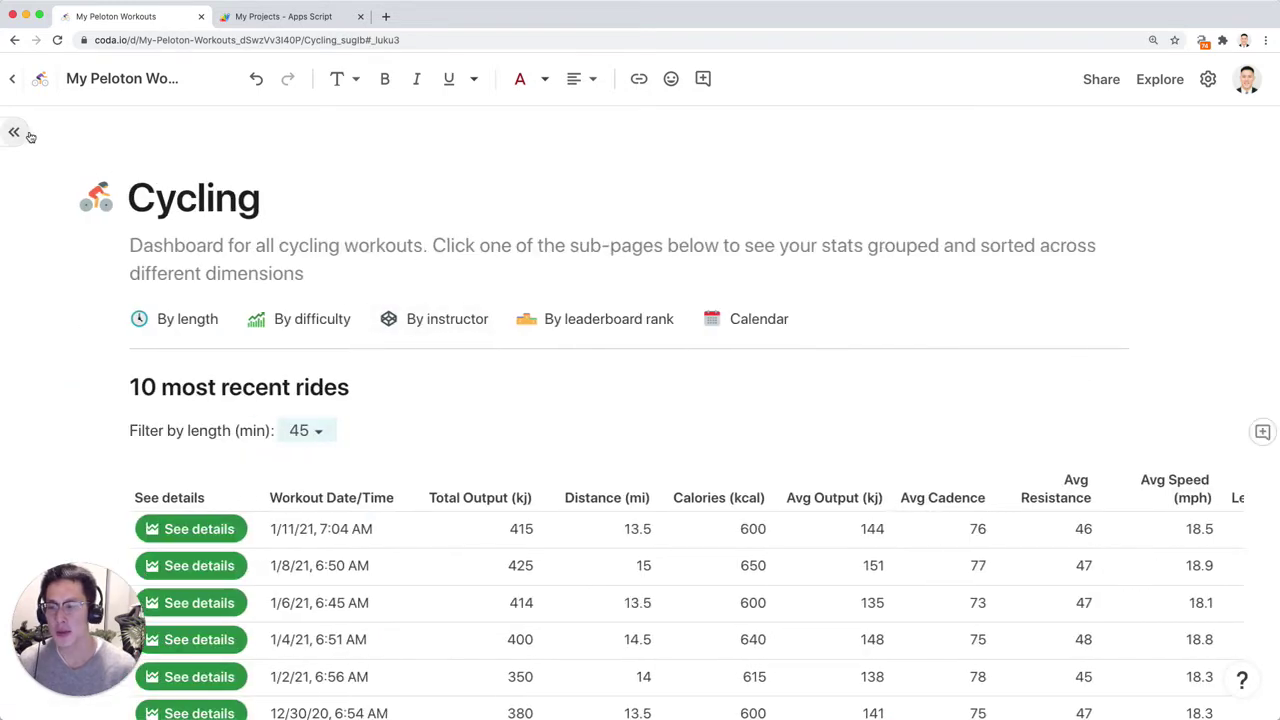
Step: Collapse the Cycling subpages and open Filter Workouts with the page list hidden
click(20, 211)
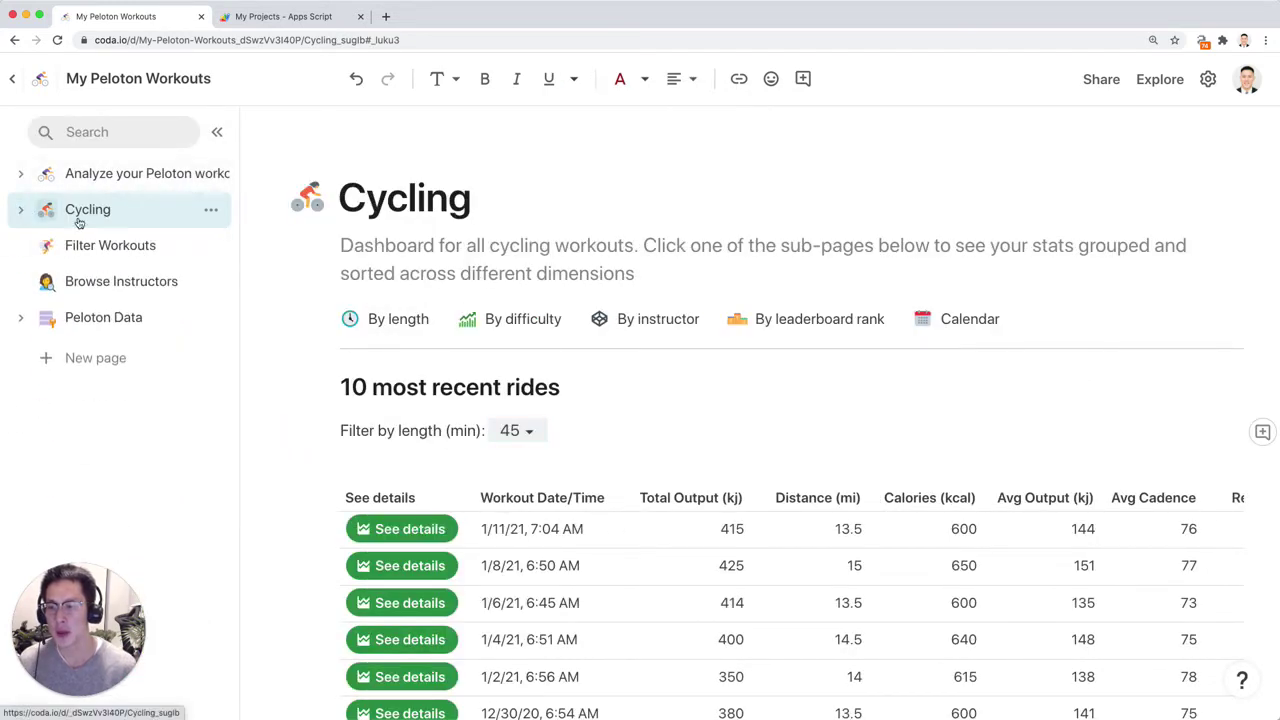
click(110, 245)
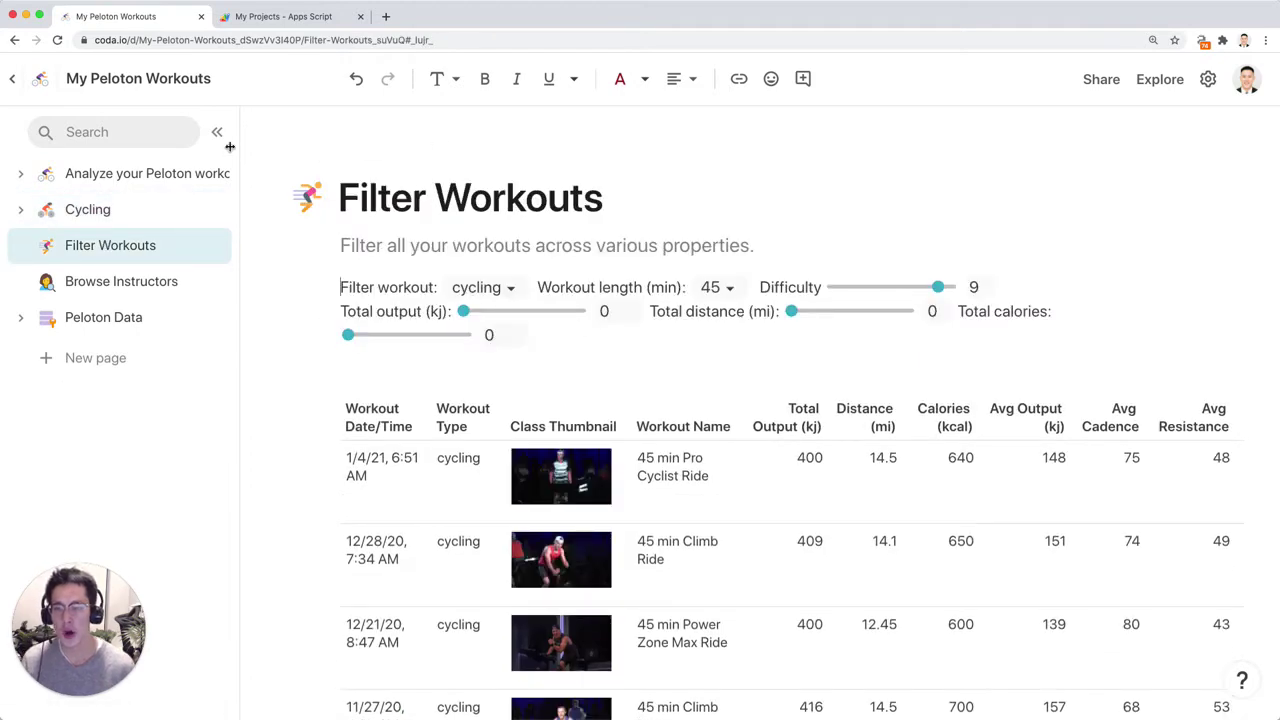
click(216, 131)
scroll(450, 290, down, 2)
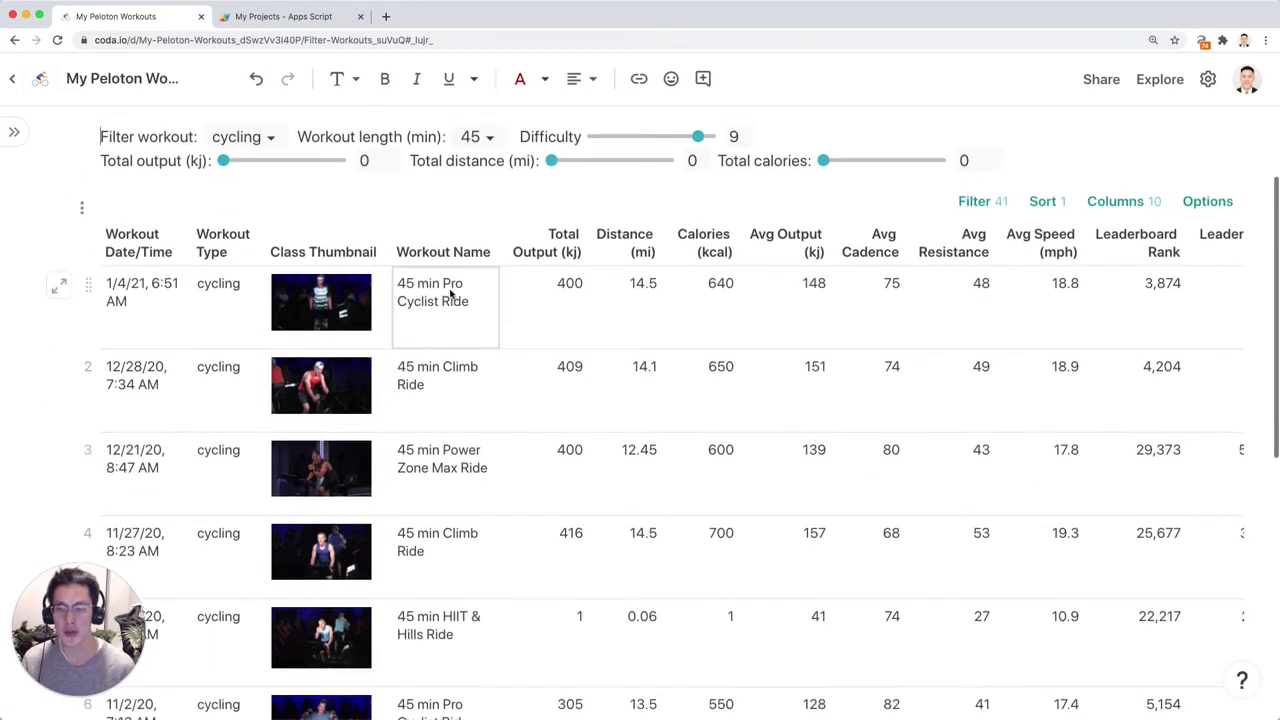
scroll(450, 291, up, 1)
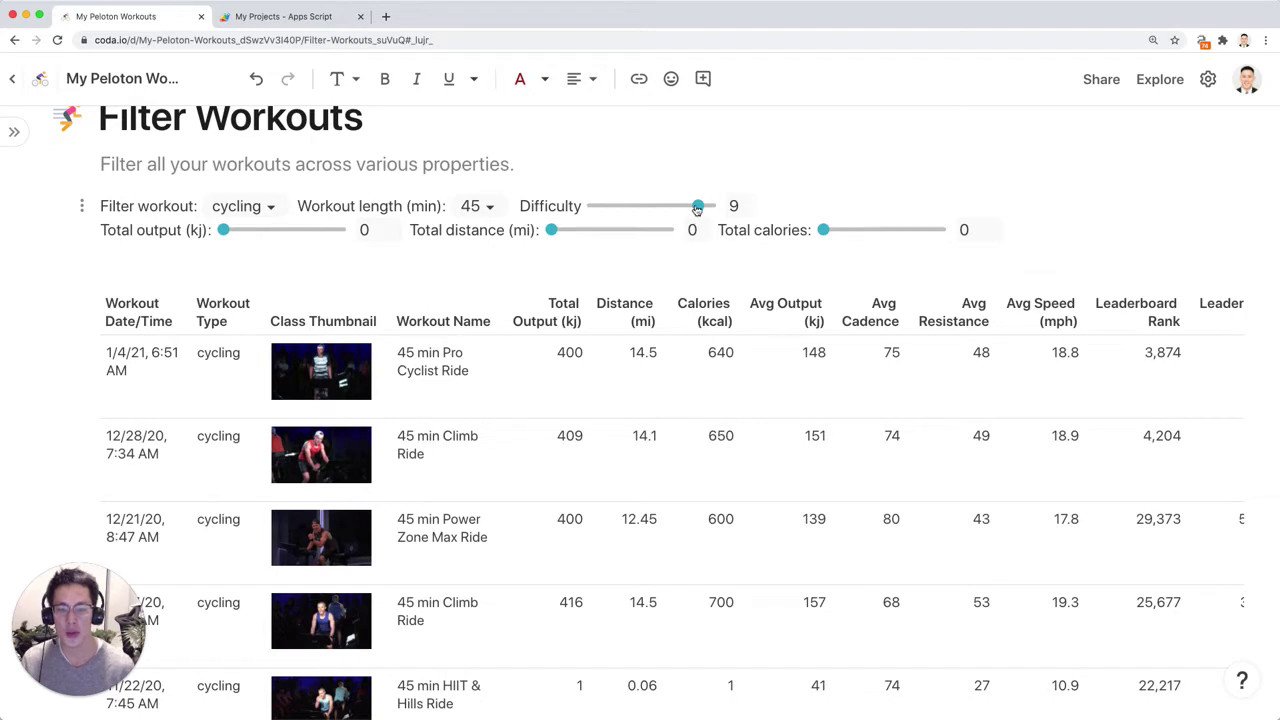
Step: Set the Total output minimum filter to 400
click(258, 231)
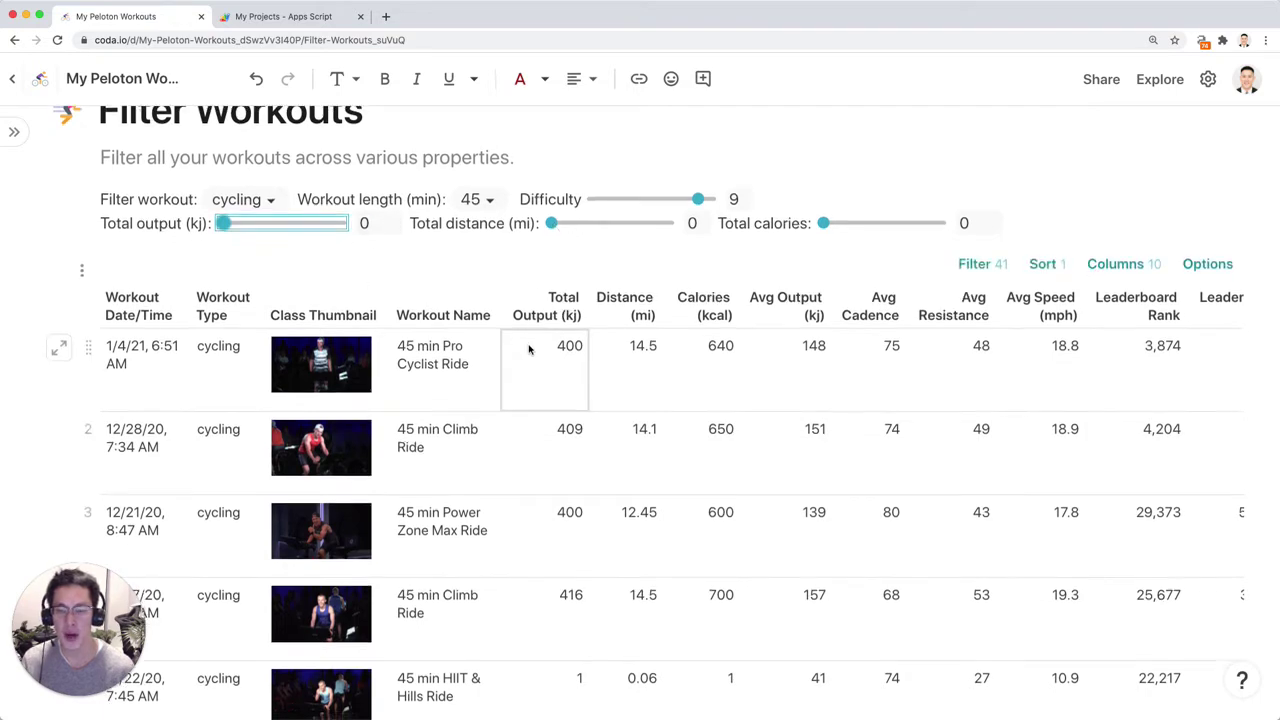
scroll(480, 330, down, 4)
scroll(680, 420, up, 5)
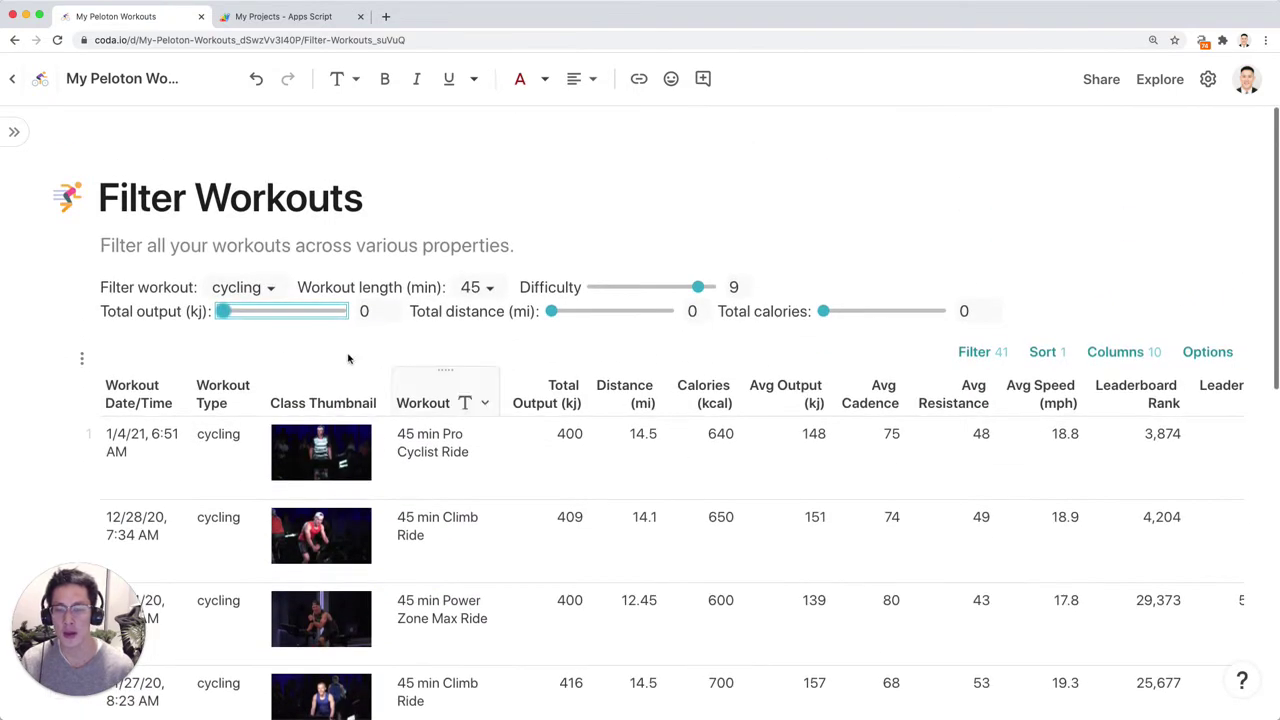
mouse_move(220, 311)
mouse_down()
mouse_move(265, 316)
mouse_move(246, 316)
mouse_up()
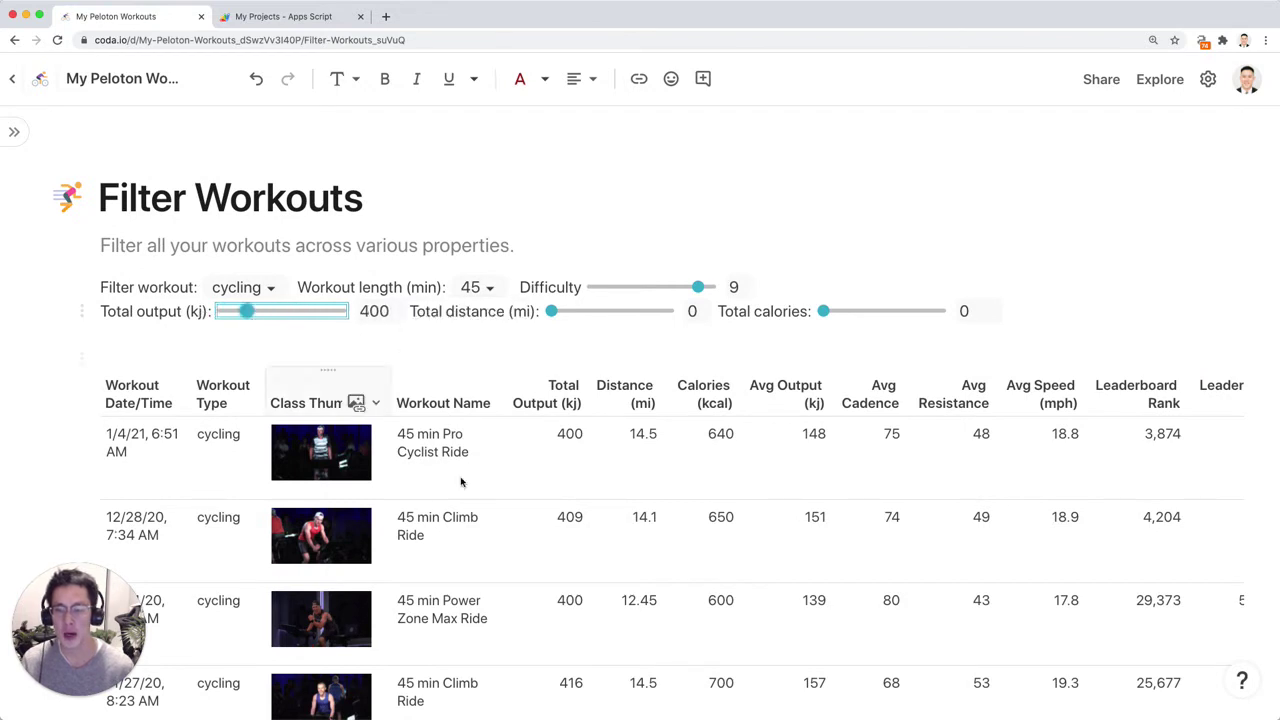
scroll(574, 487, down, 3)
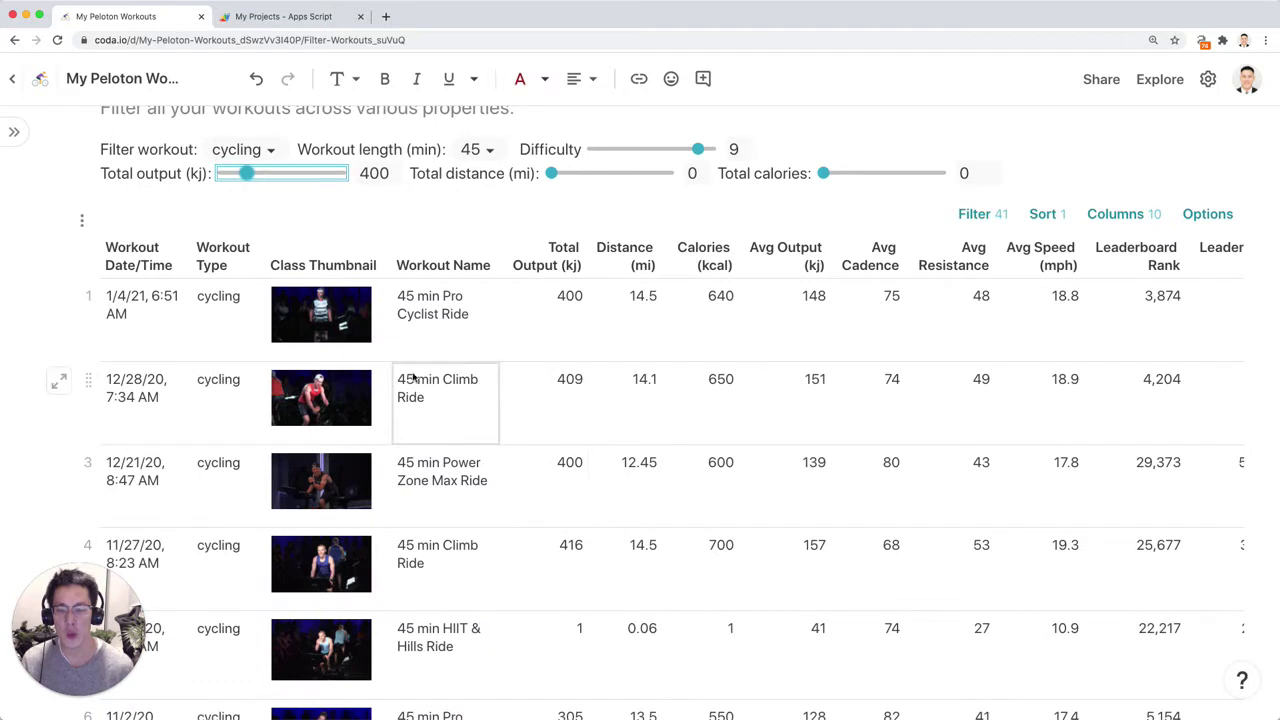
drag(247, 176, 252, 176)
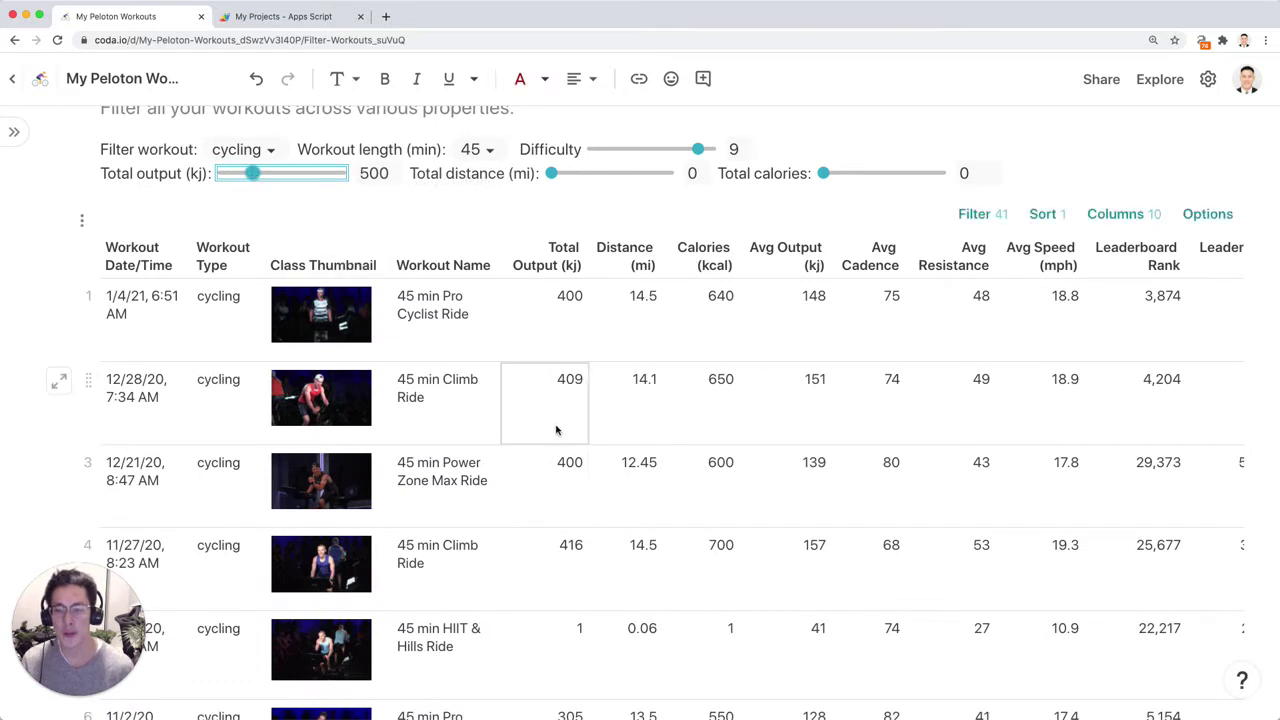
scroll(665, 424, down, 3)
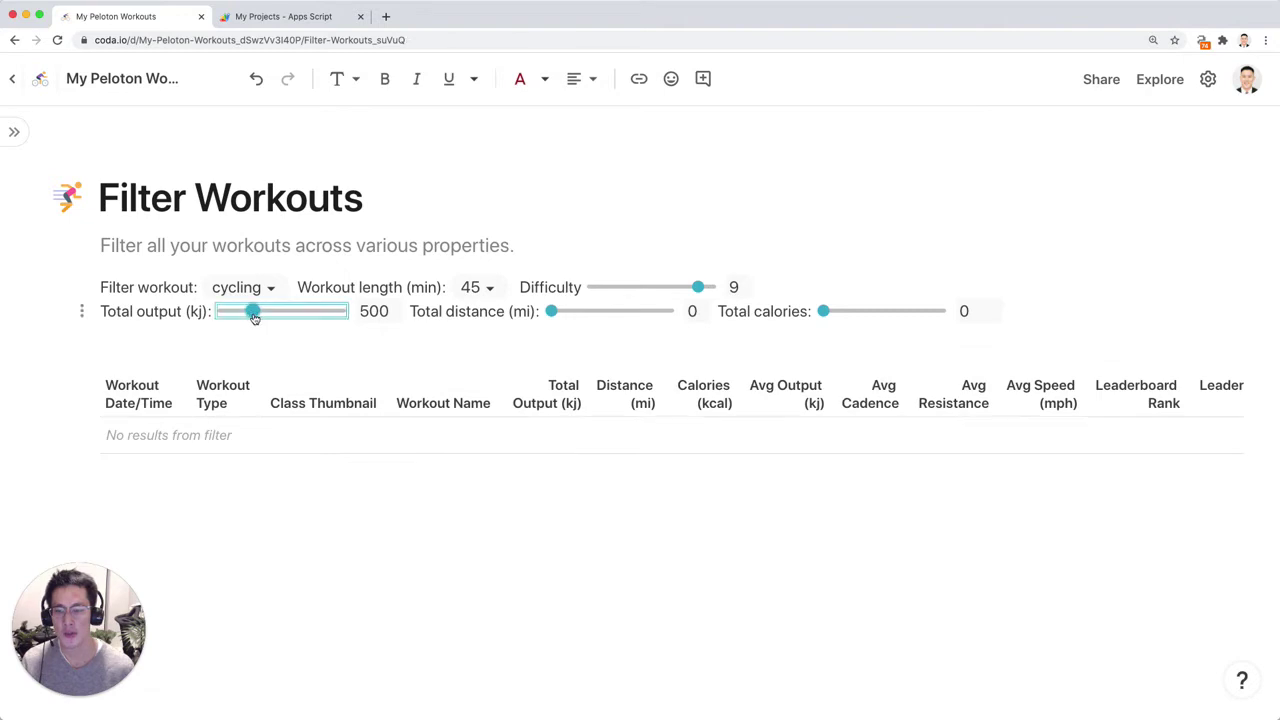
drag(254, 314, 247, 314)
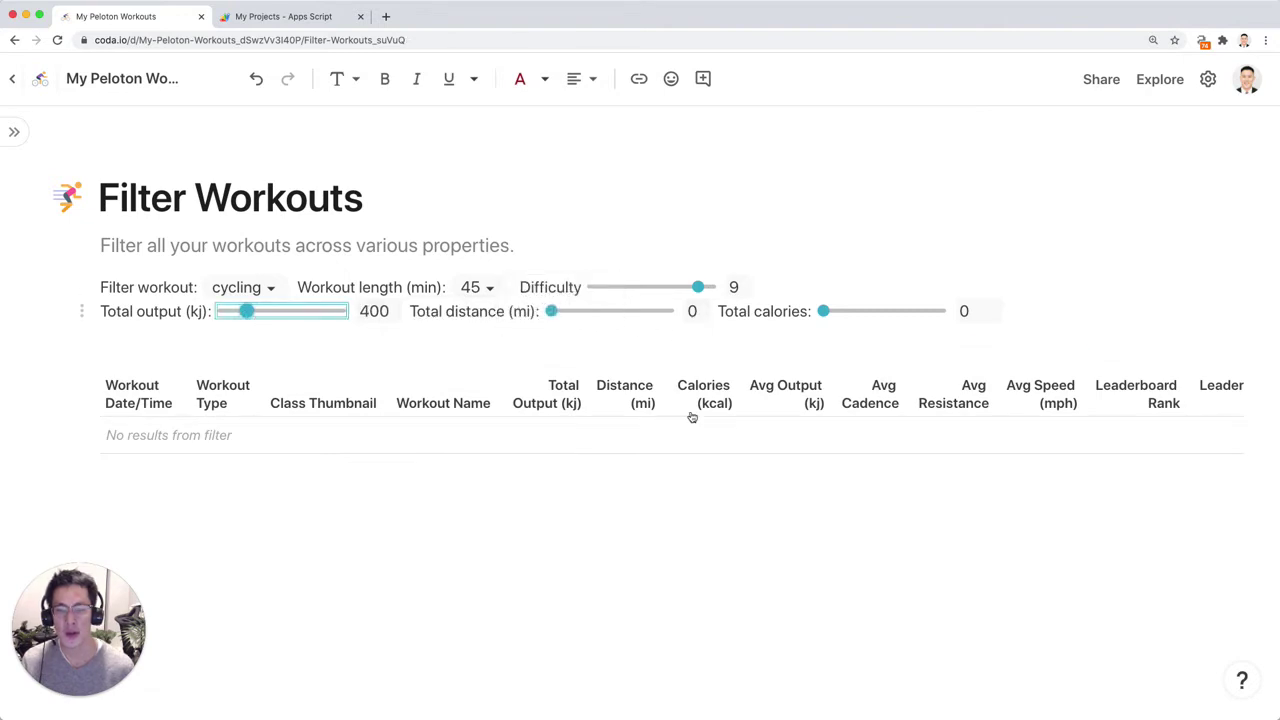
click(789, 183)
mouse_move(230, 197)
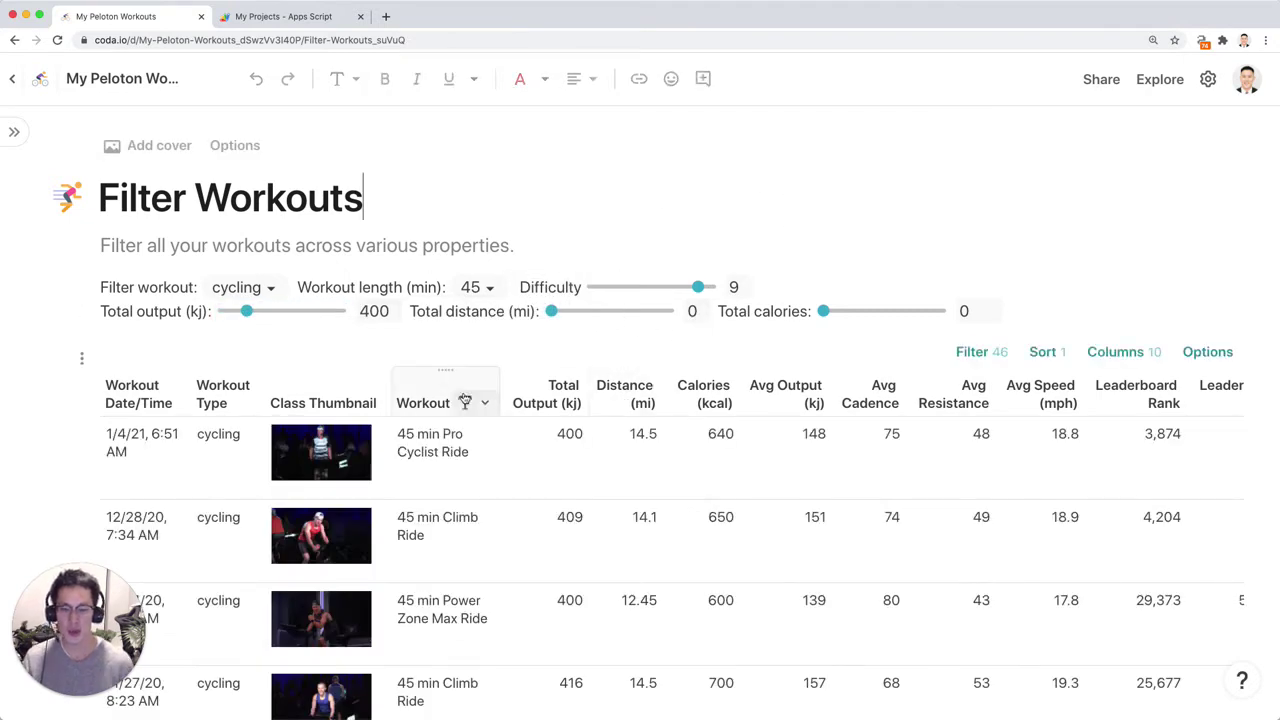
Step: Open the workout type choices, then go to the Browse Instructors page
click(265, 287)
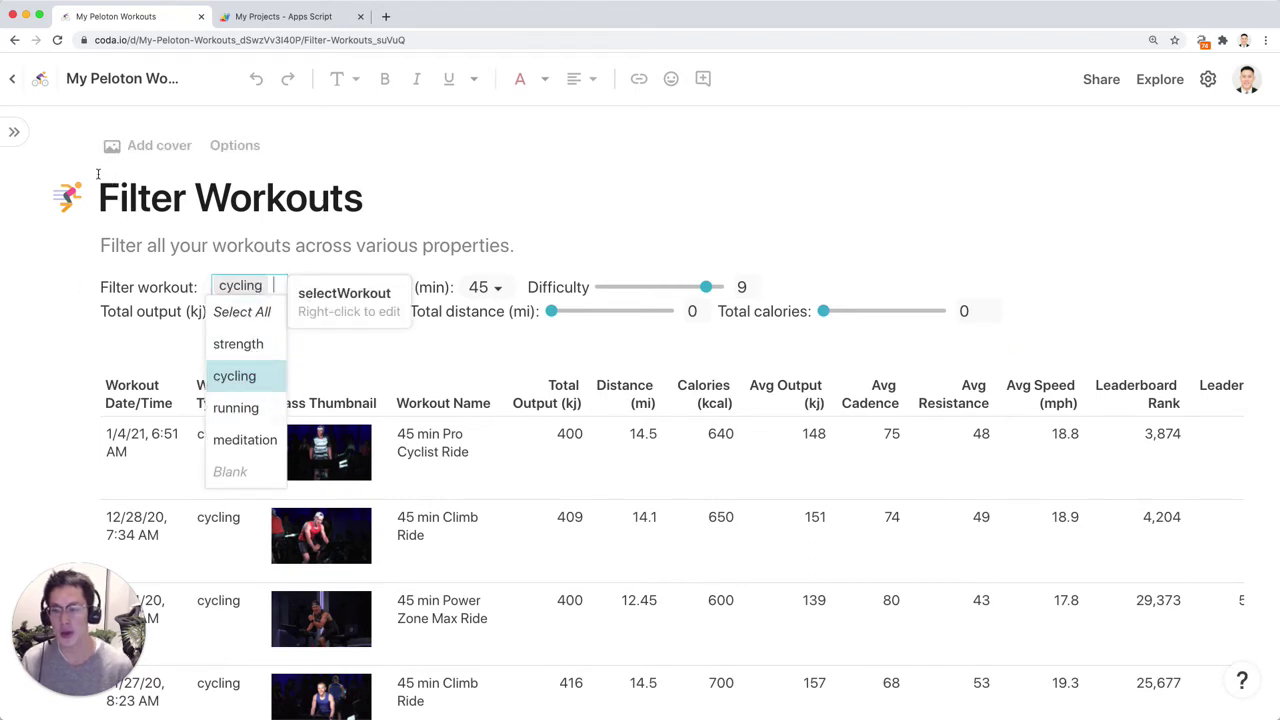
click(14, 131)
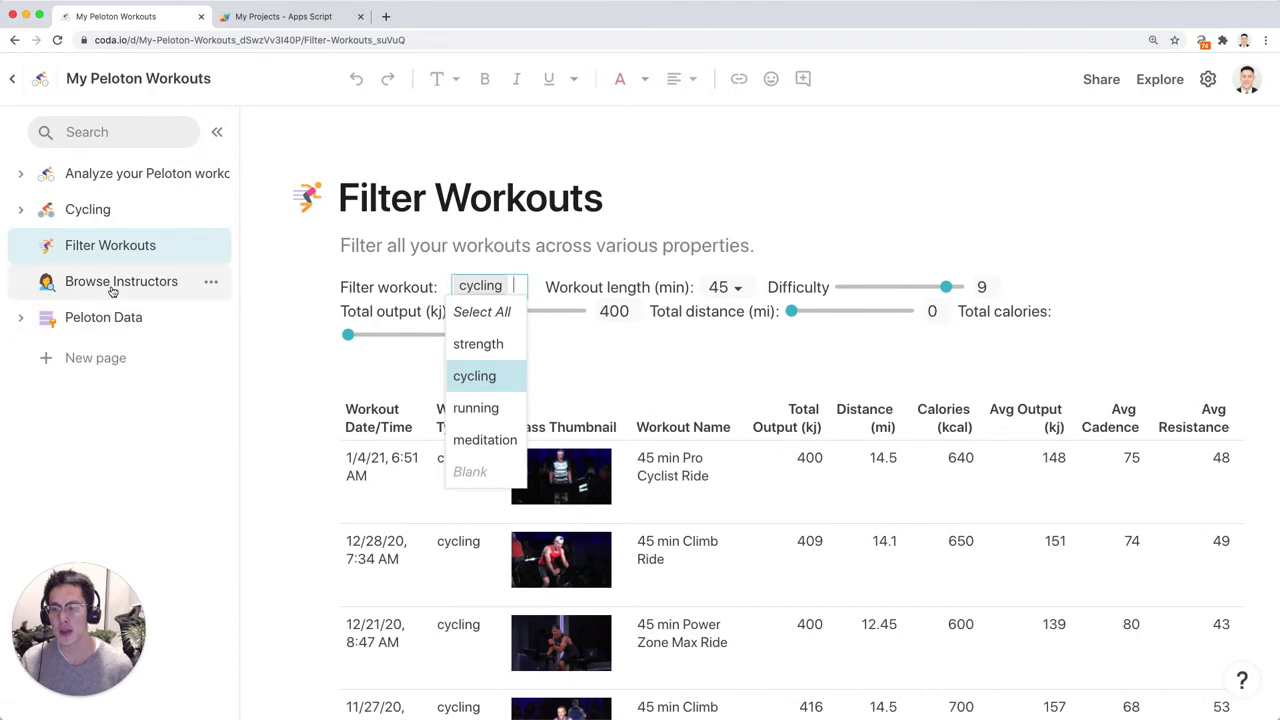
click(113, 284)
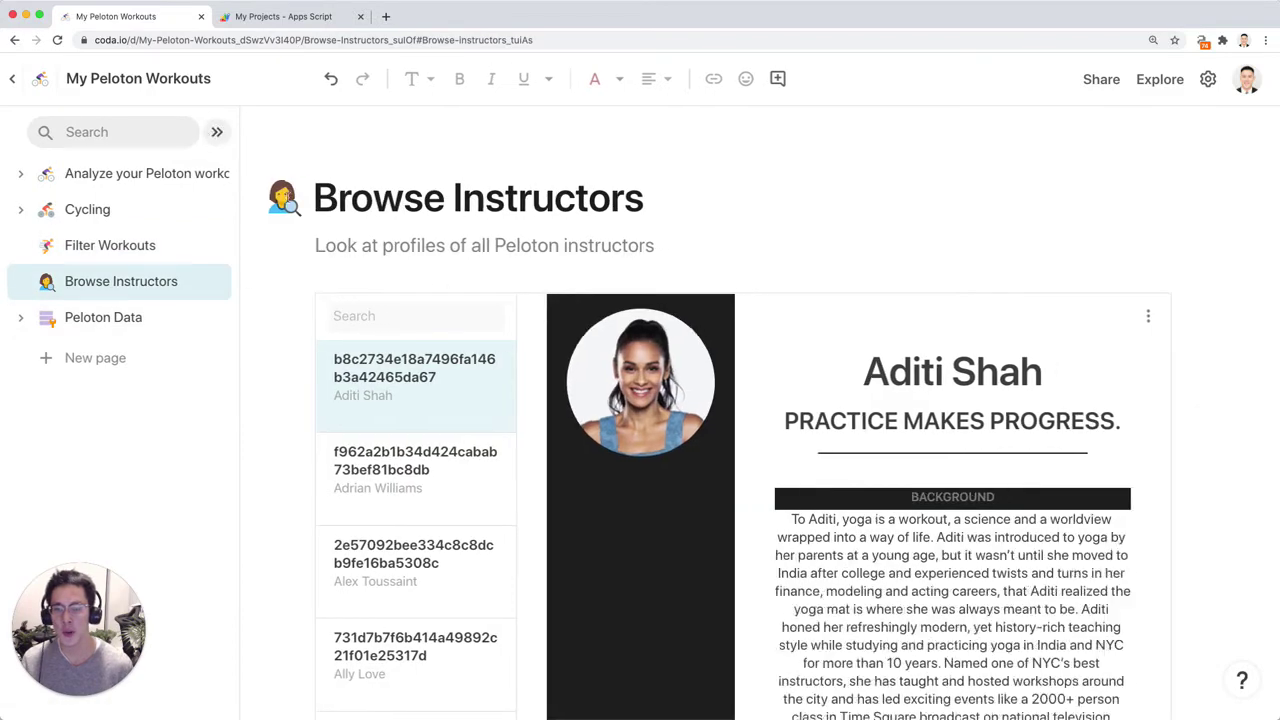
Step: Hide the page list and view the second and third instructors' profiles
click(216, 131)
scroll(600, 400, down, 3)
click(250, 320)
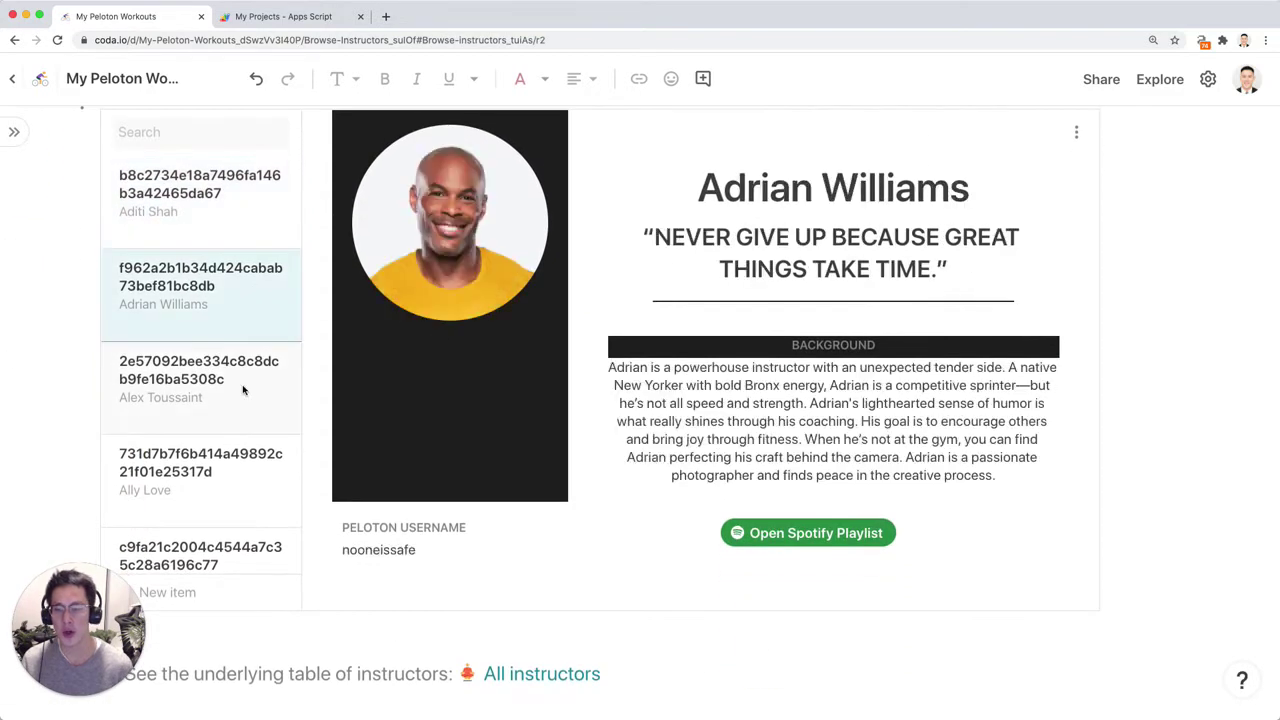
click(243, 390)
scroll(245, 395, up, 4)
Step: Search the instructor list for 'matt', then clear the search
click(203, 315)
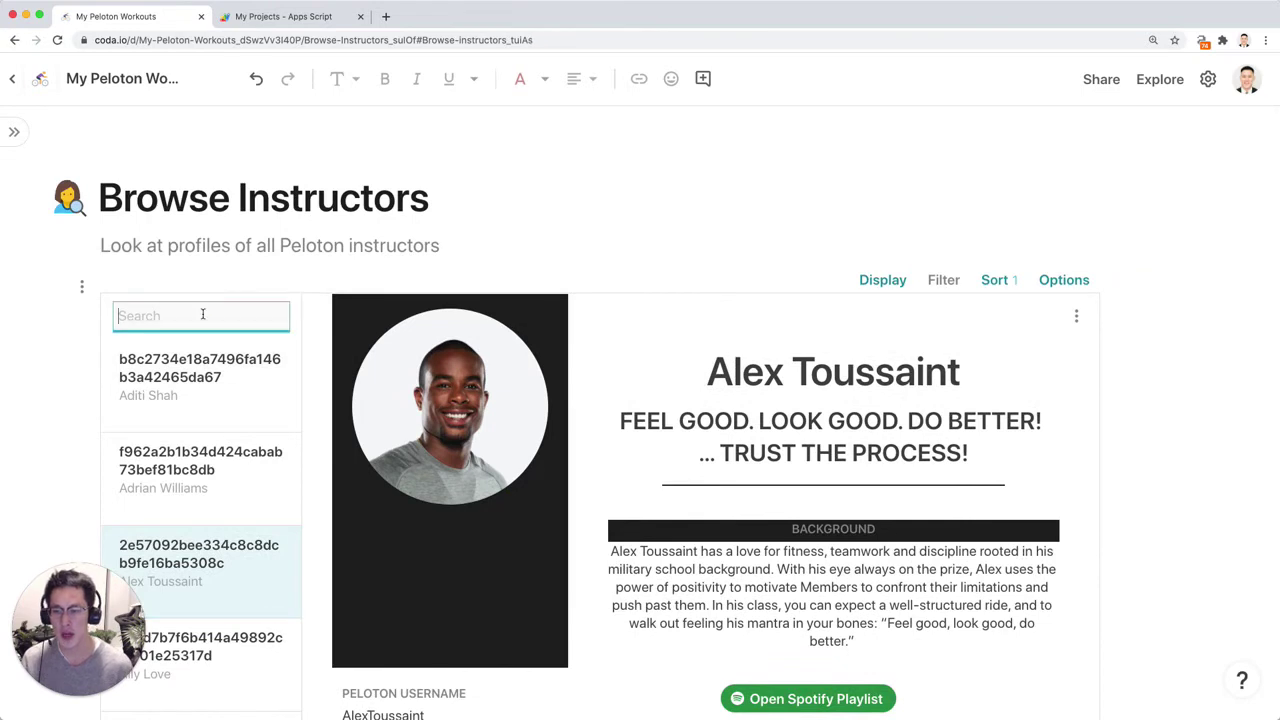
text(matt we)
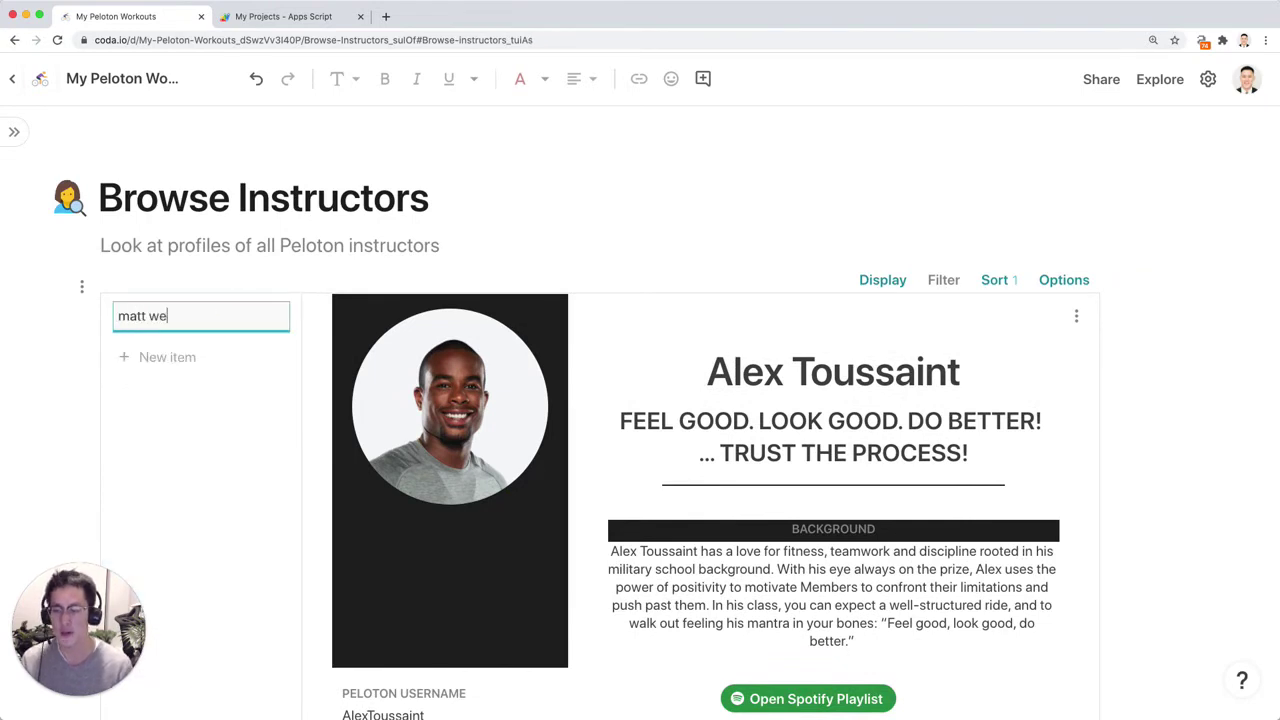
key(BackSpace)
key(BackSpace)
key(BackSpace)
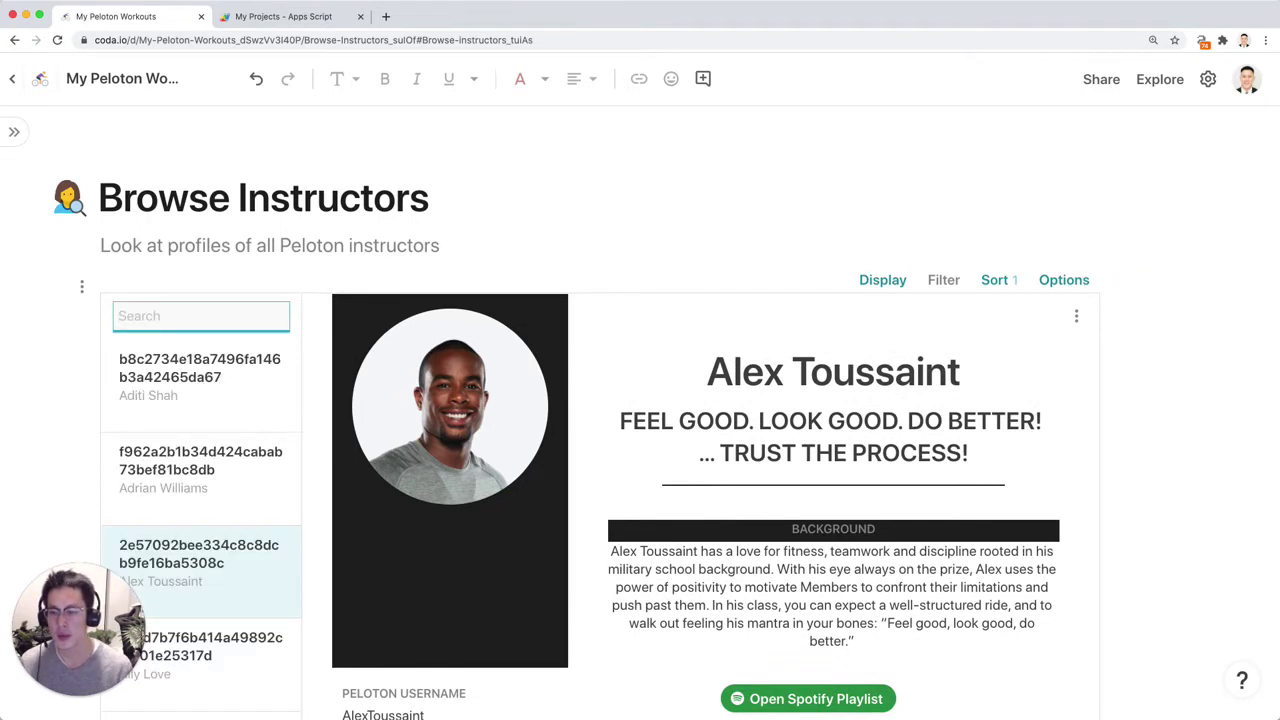
text(welp)
key(BackSpace)
key(BackSpace)
text(ma)
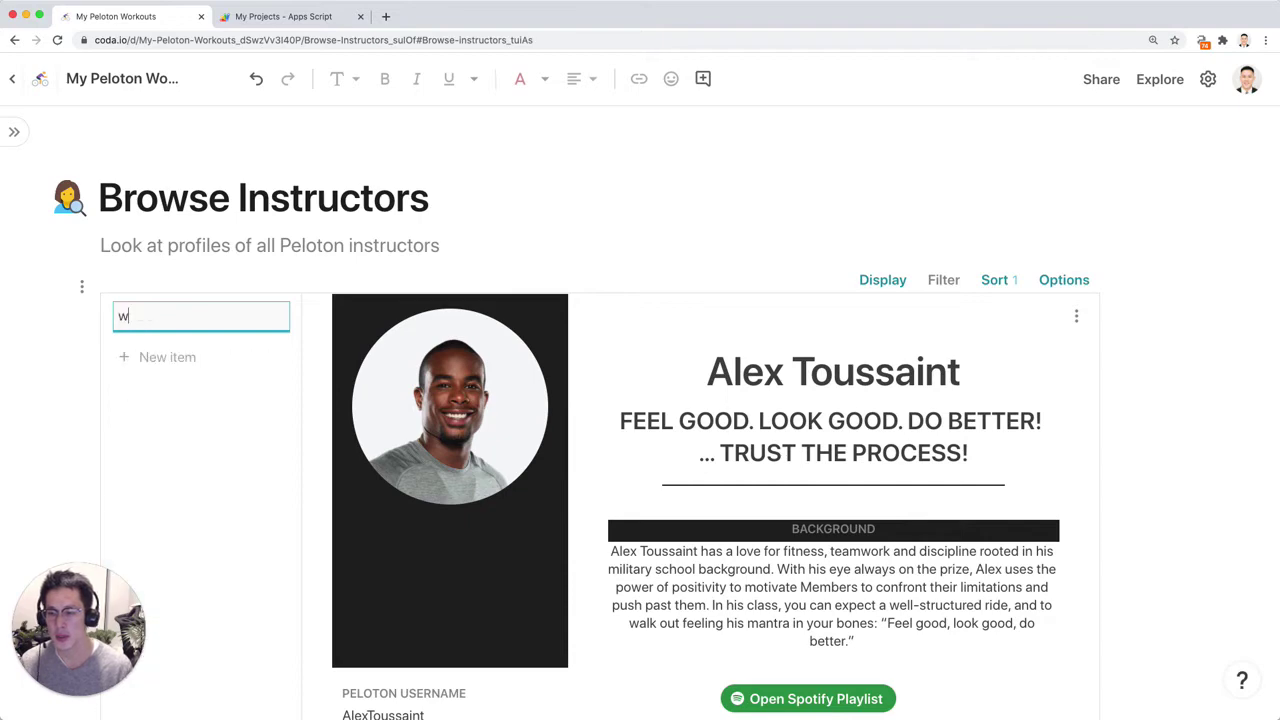
text(tt)
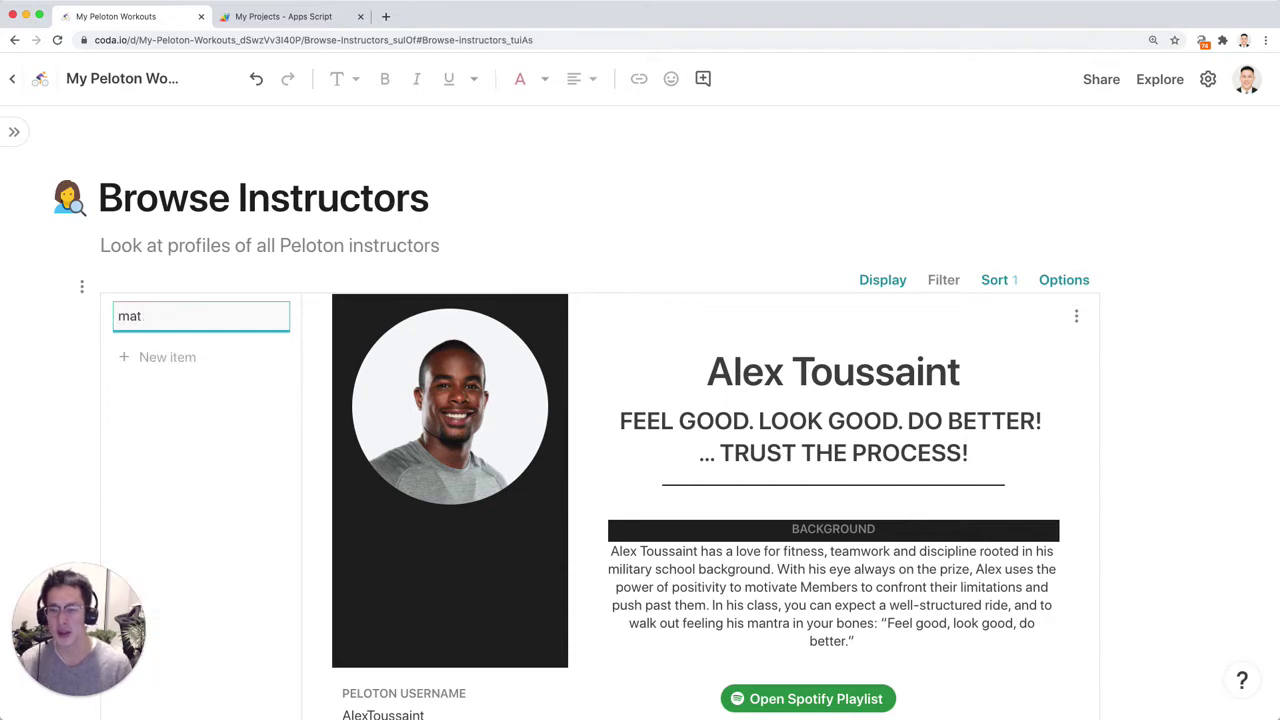
key(BackSpace)
key(BackSpace)
key(BackSpace)
Step: Scroll all instructors, then reopen the page list with Cycling expanded
scroll(737, 286, down, 3)
scroll(384, 387, down, 2)
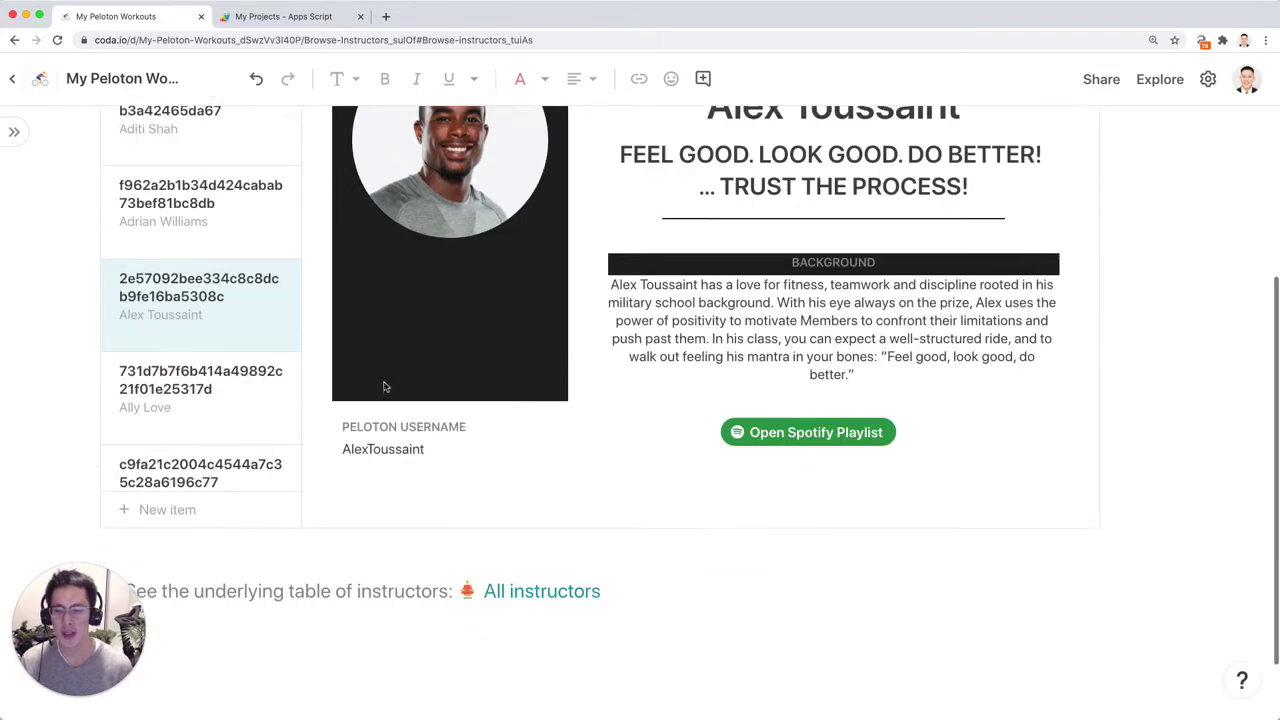
scroll(384, 387, down, 1)
scroll(294, 394, down, 2)
scroll(288, 385, up, 2)
scroll(249, 323, up, 3)
scroll(245, 323, up, 1)
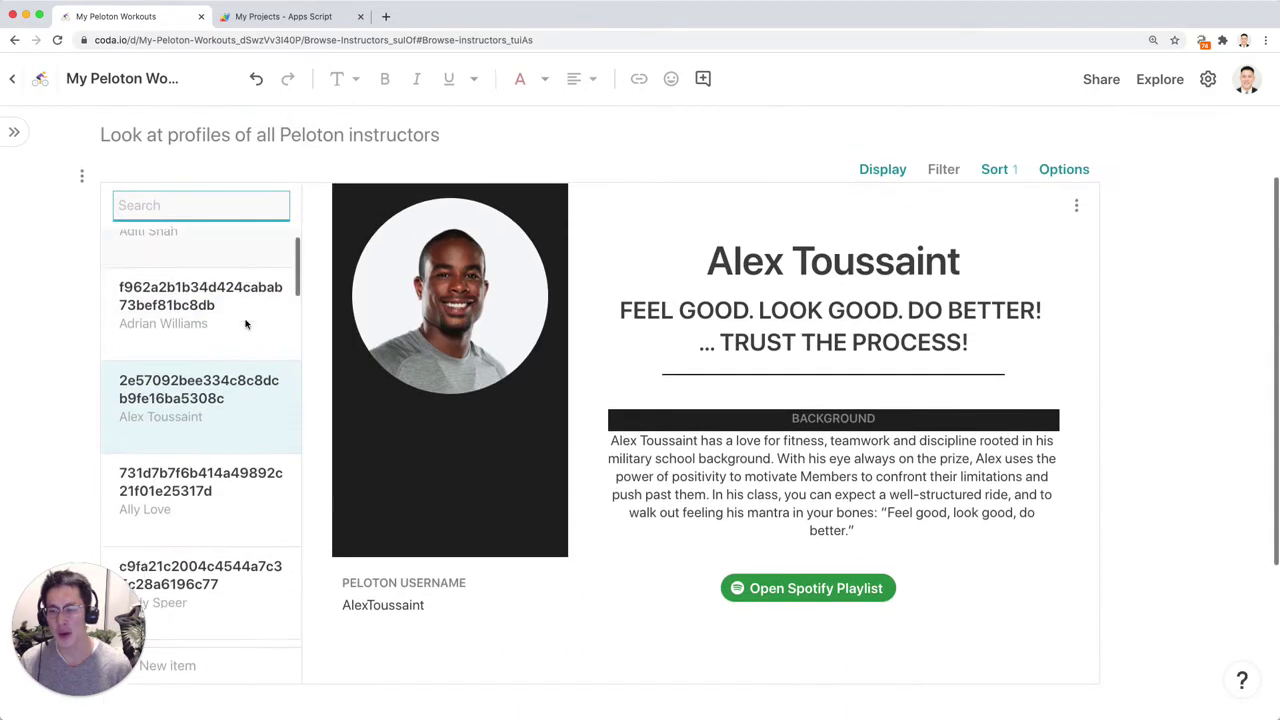
scroll(245, 323, down, 3)
scroll(245, 323, down, 4)
scroll(245, 323, down, 5)
scroll(245, 323, up, 5)
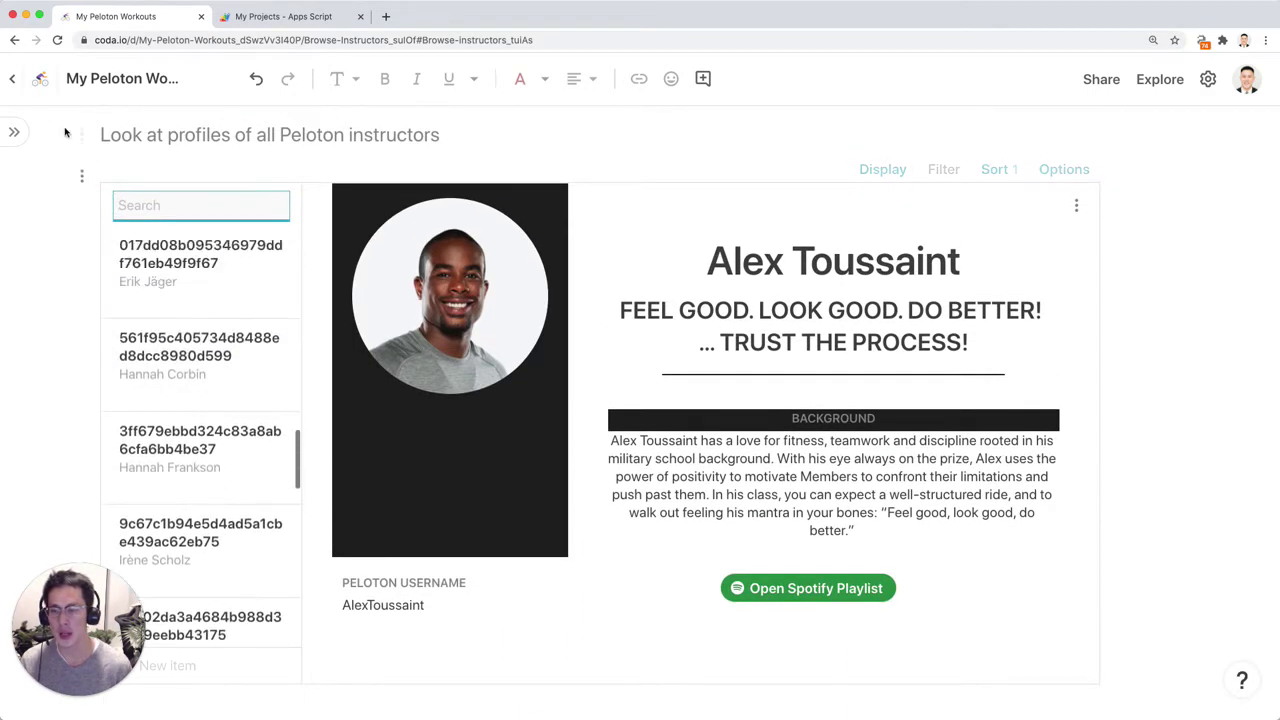
click(30, 133)
mouse_move(200, 263)
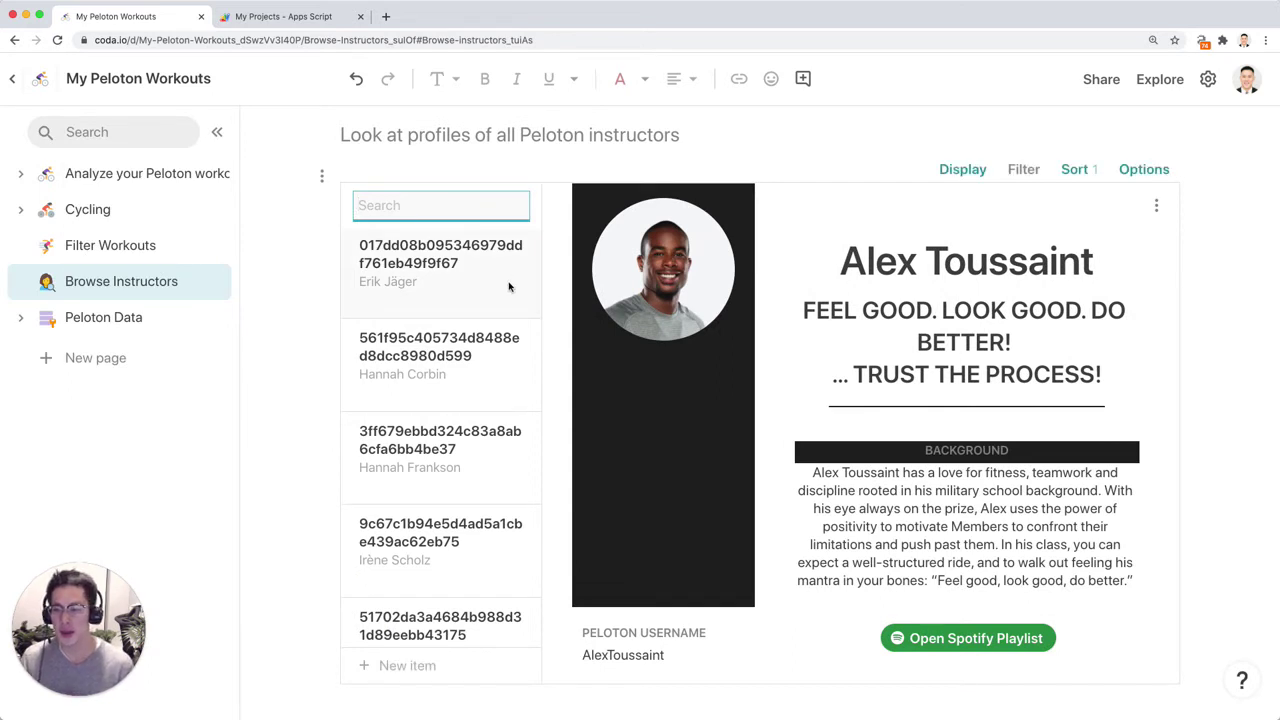
click(21, 209)
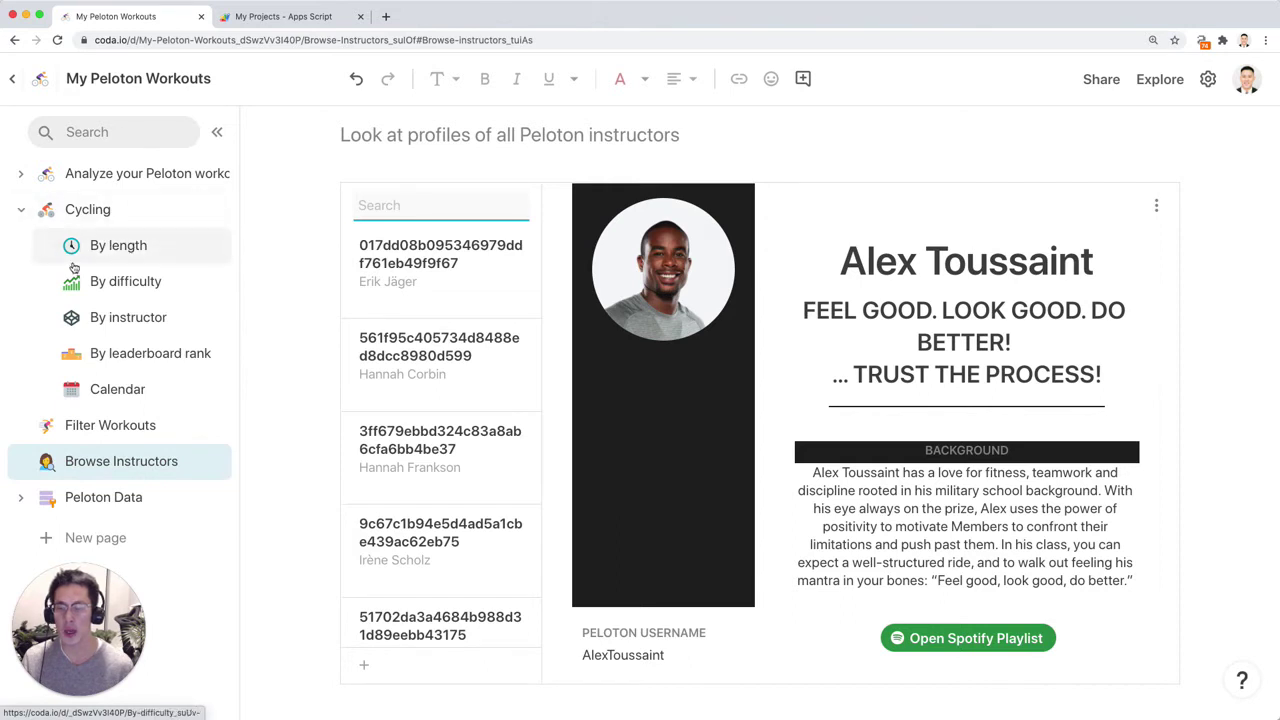
Step: Collapse Cycling, expand Peloton Data, and view All workouts with the page list hidden
click(21, 211)
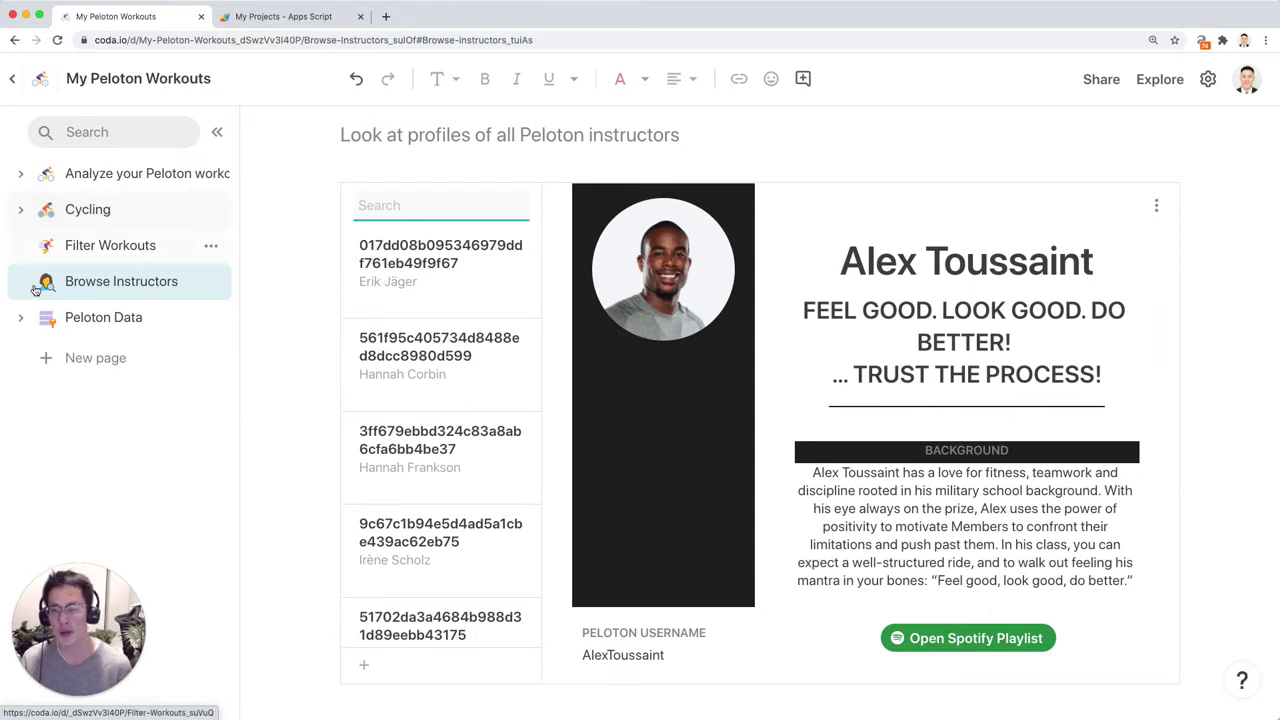
click(22, 320)
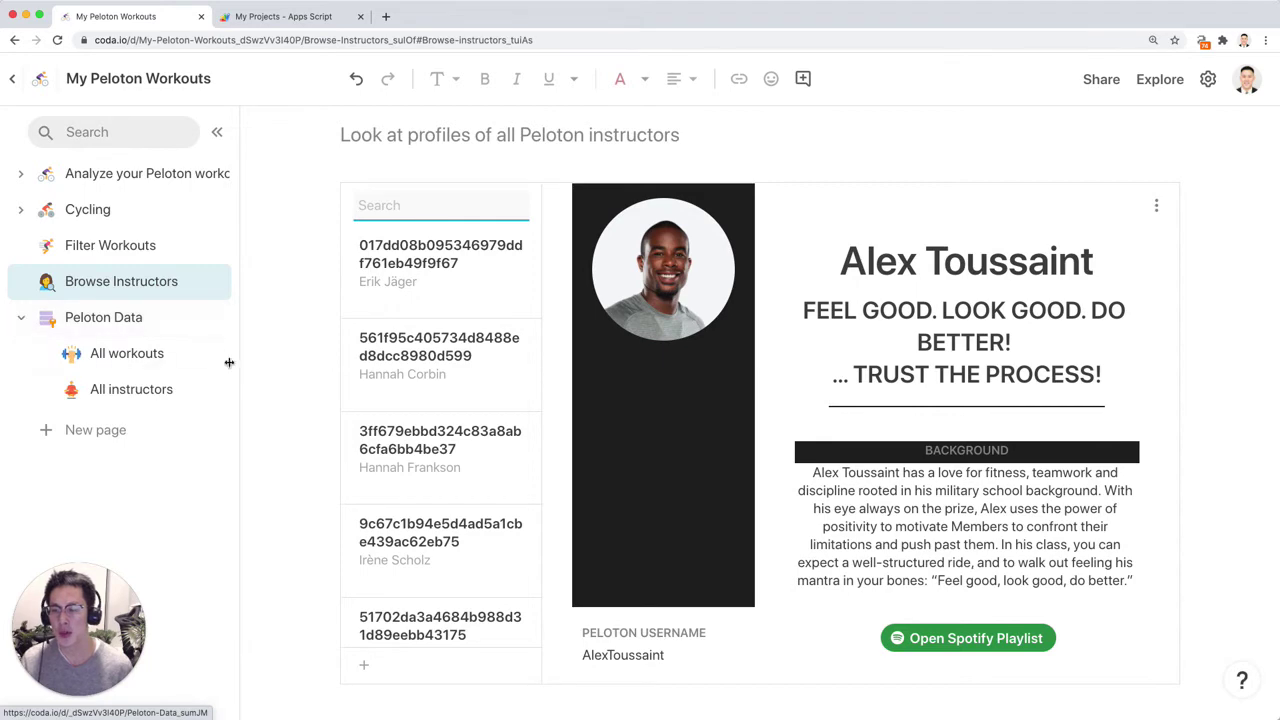
click(155, 362)
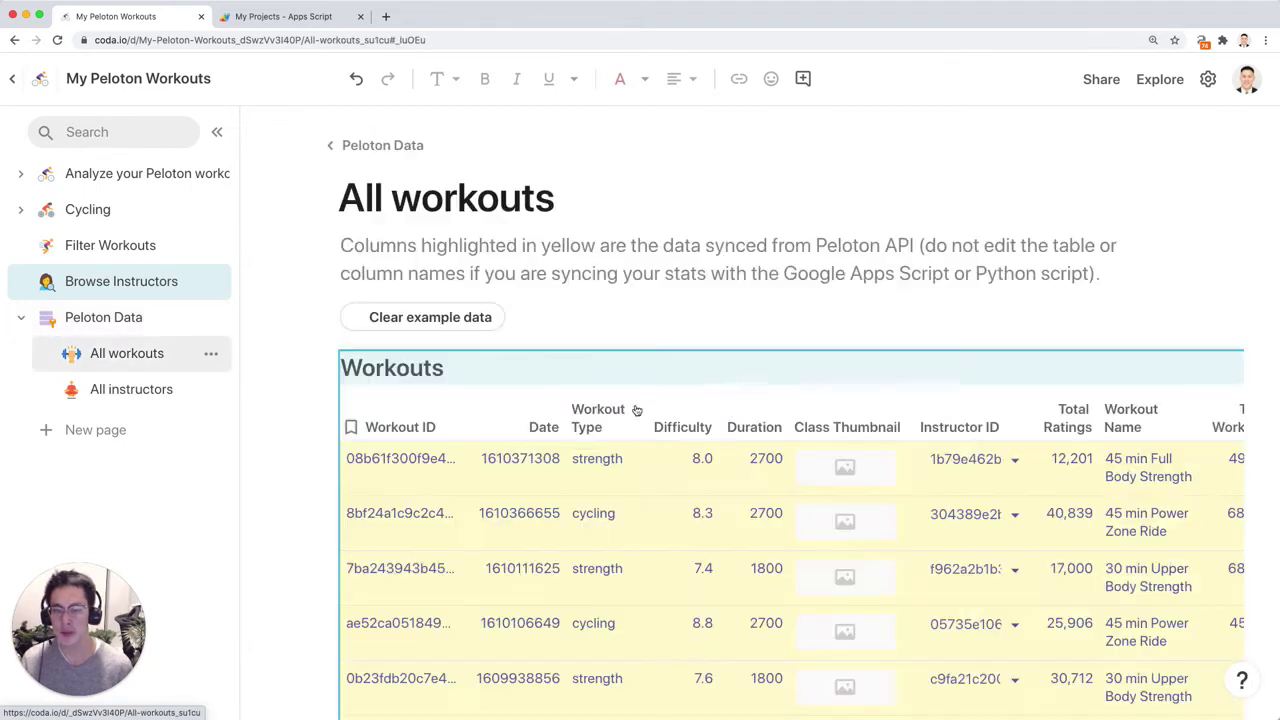
click(217, 132)
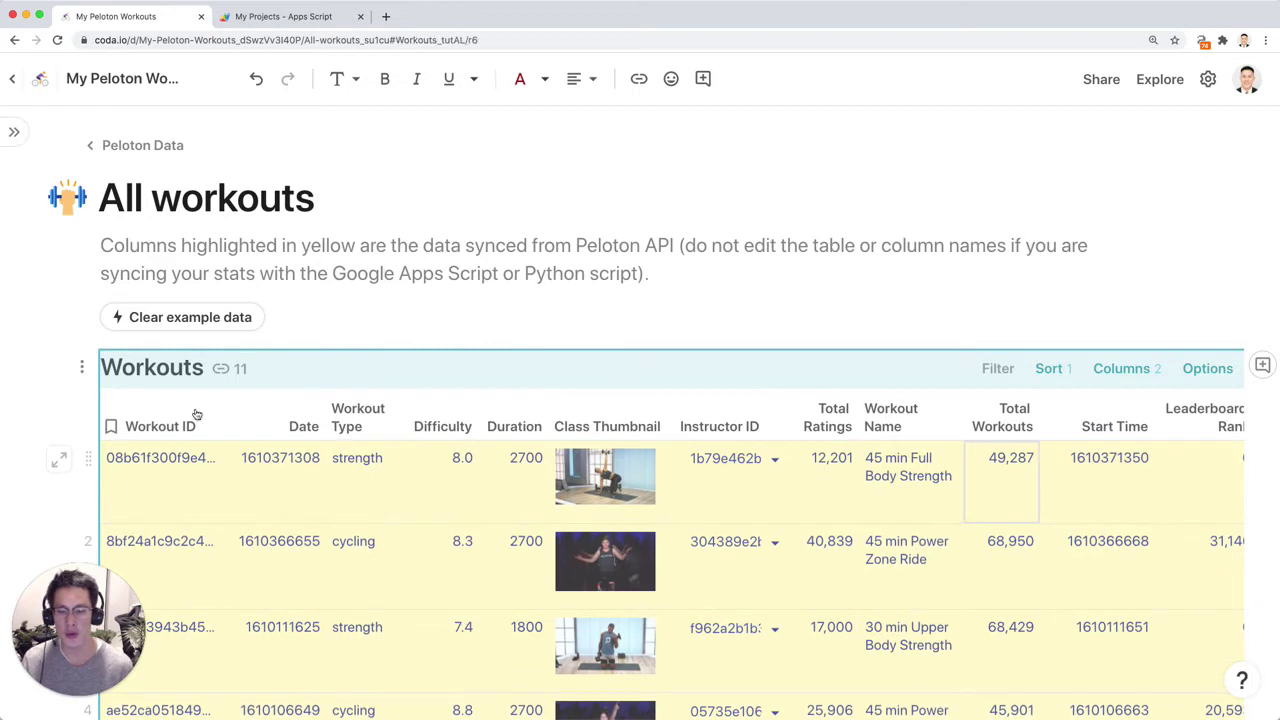
Step: Clear the example workout data and check that the Cycling dashboard shows no rides
click(198, 322)
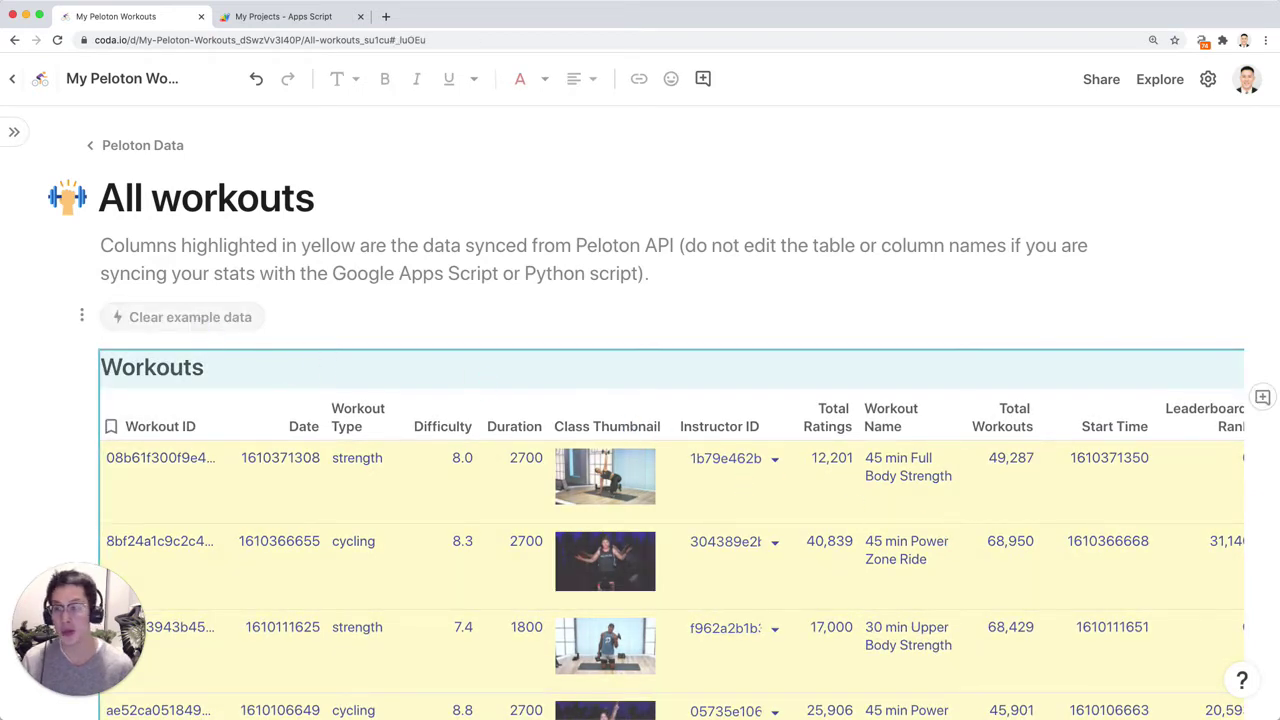
click(14, 134)
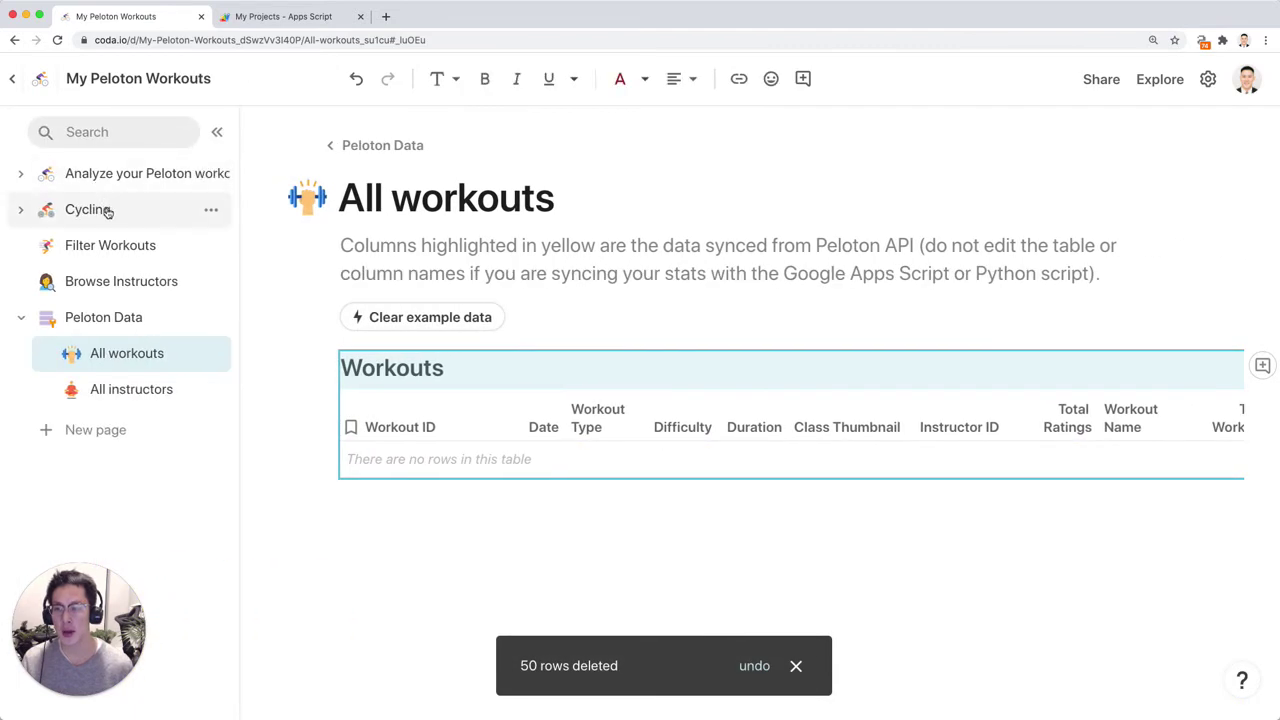
click(106, 209)
scroll(627, 548, down, 5)
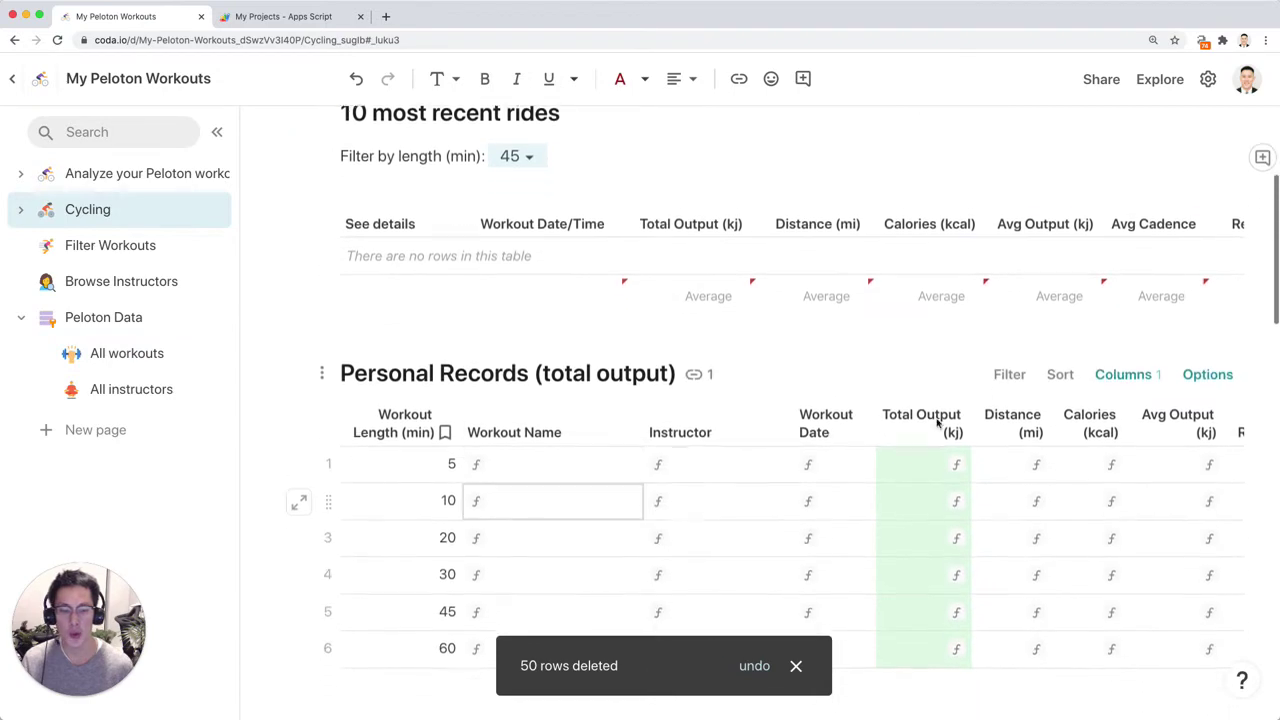
scroll(874, 438, up, 5)
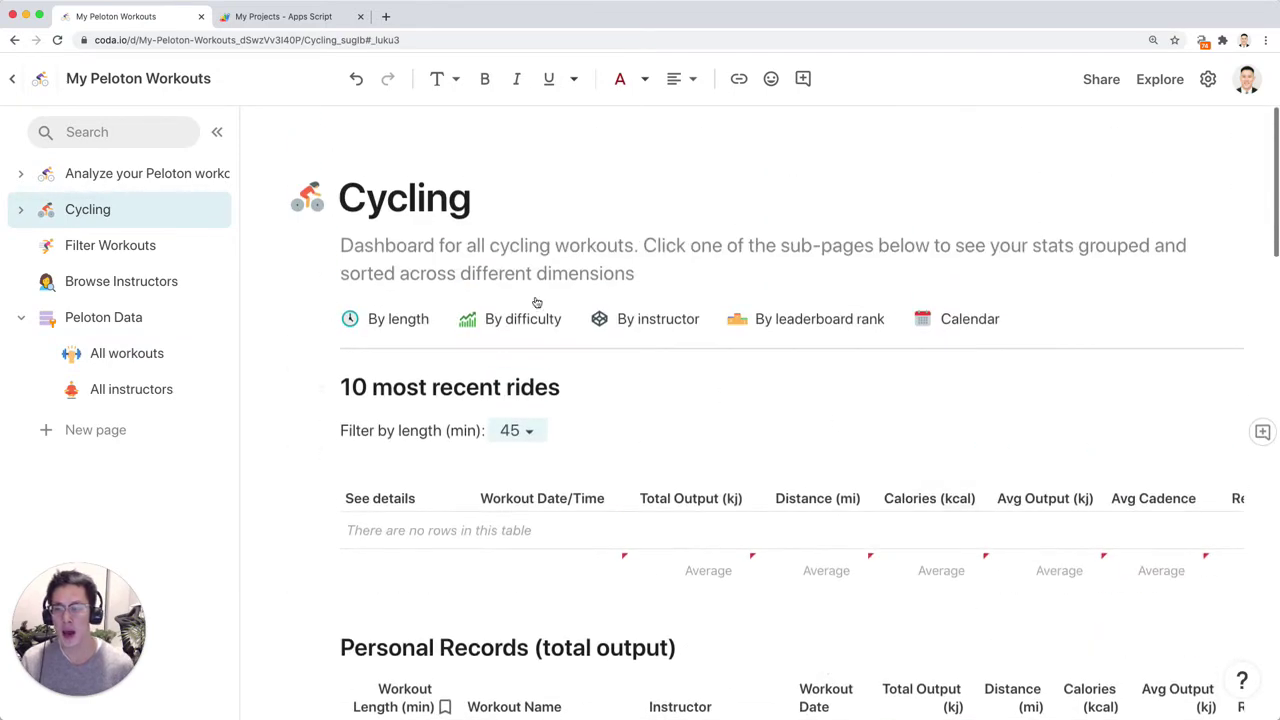
Step: Create a new project from the enlarged Apps Script projects page
click(283, 17)
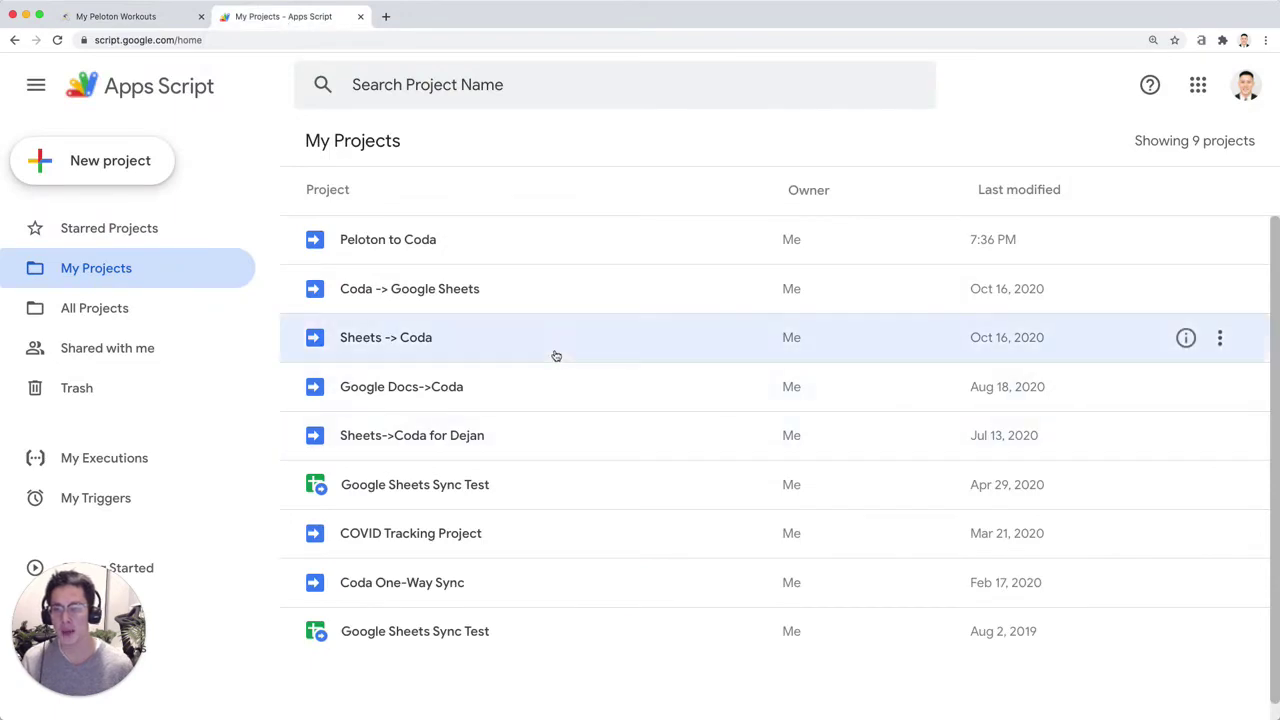
key(super+plus)
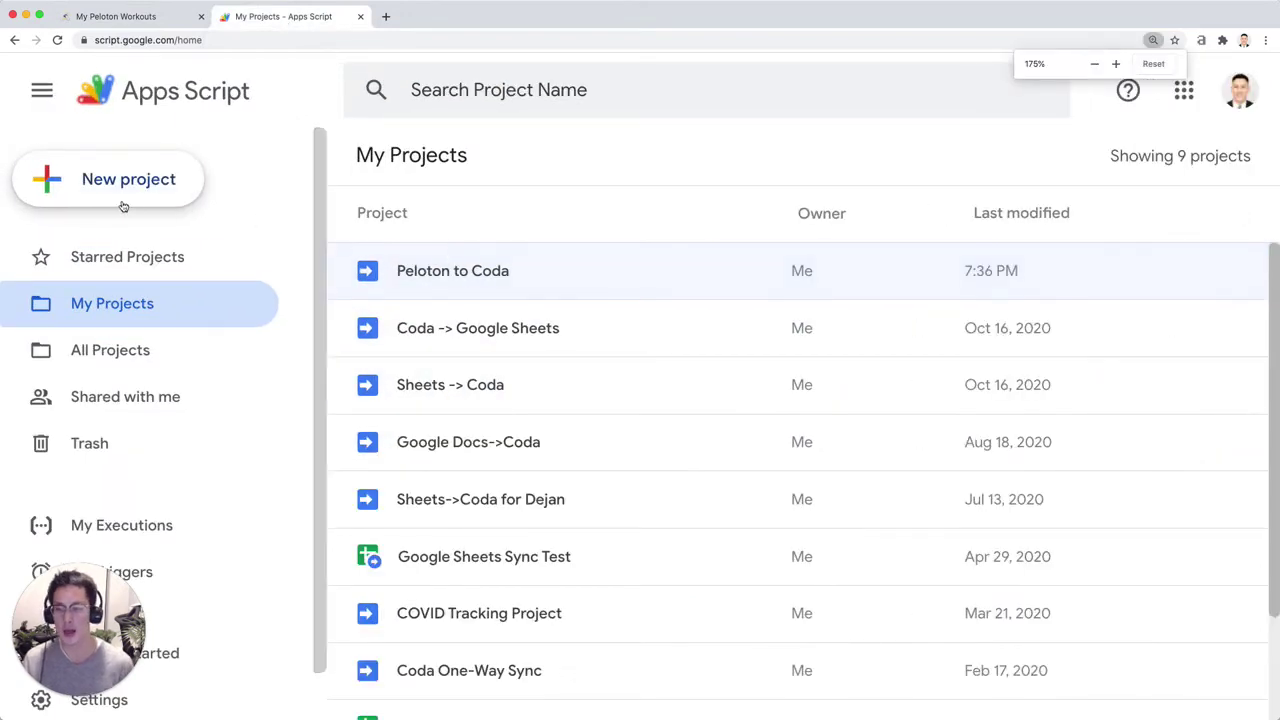
click(102, 181)
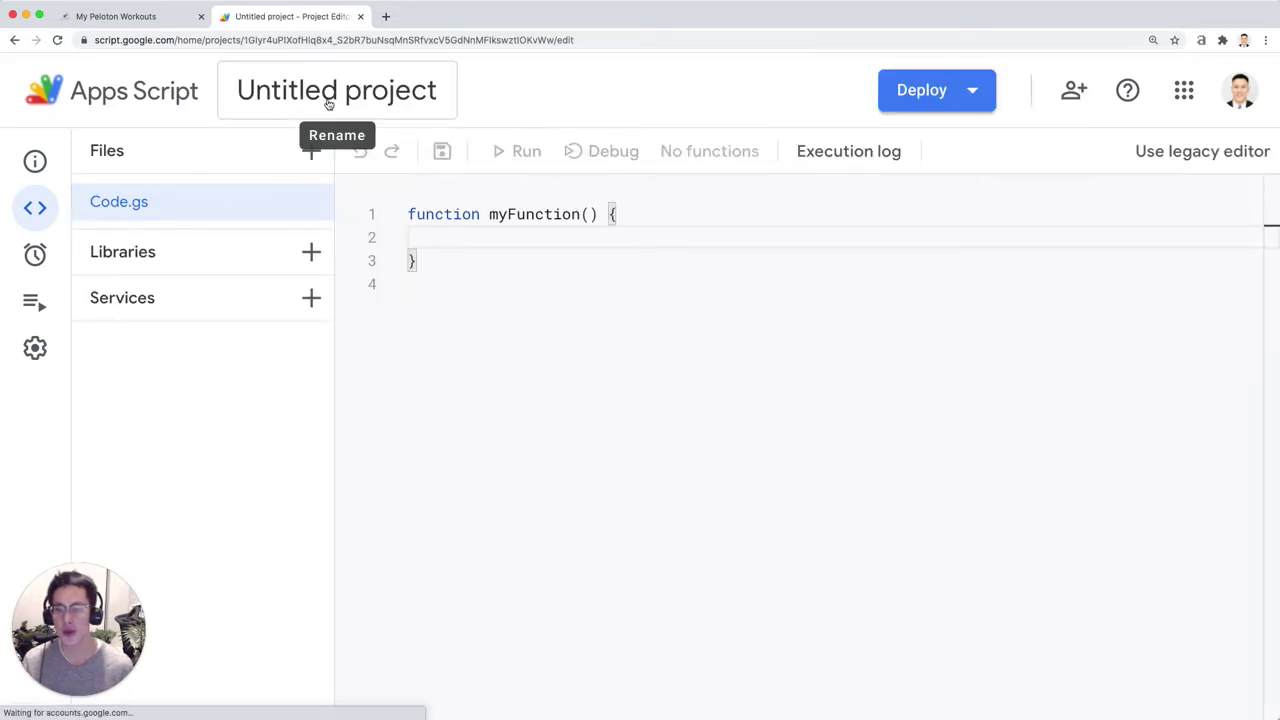
Step: Rename the untitled project to 'Peloton Sync' and return to the Coda doc
click(331, 93)
text(Peloton Sync)
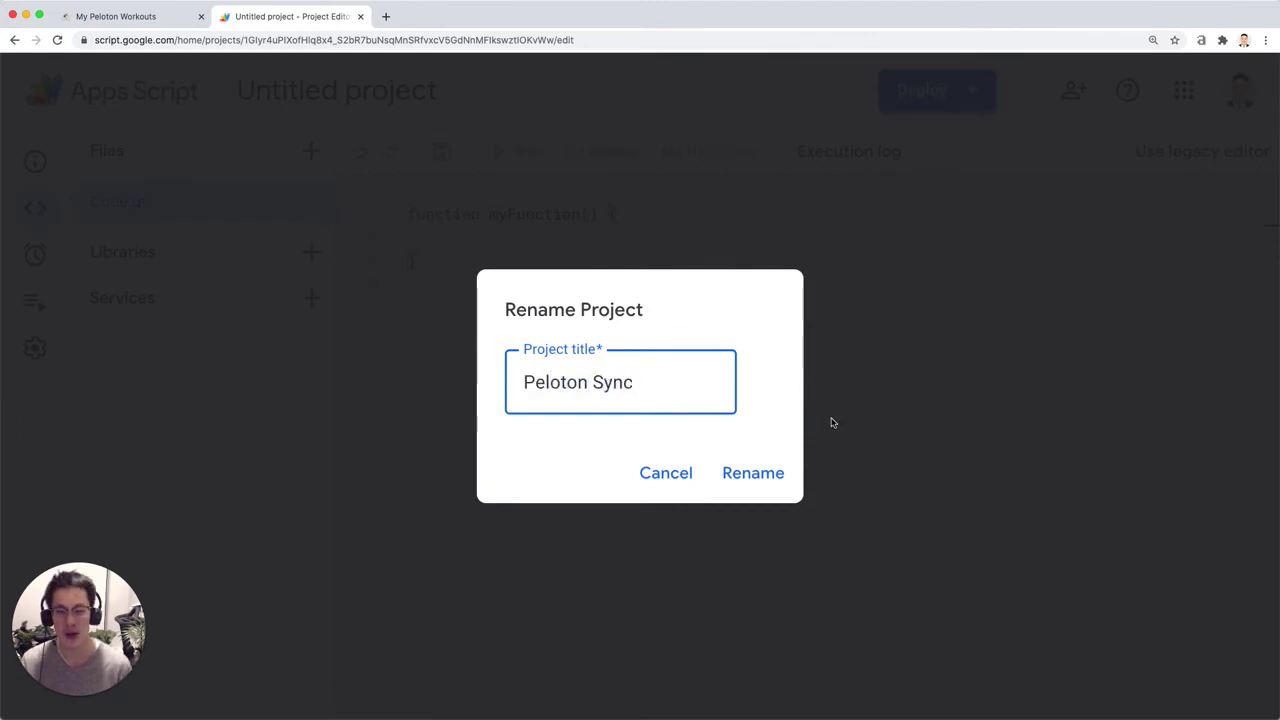
click(767, 484)
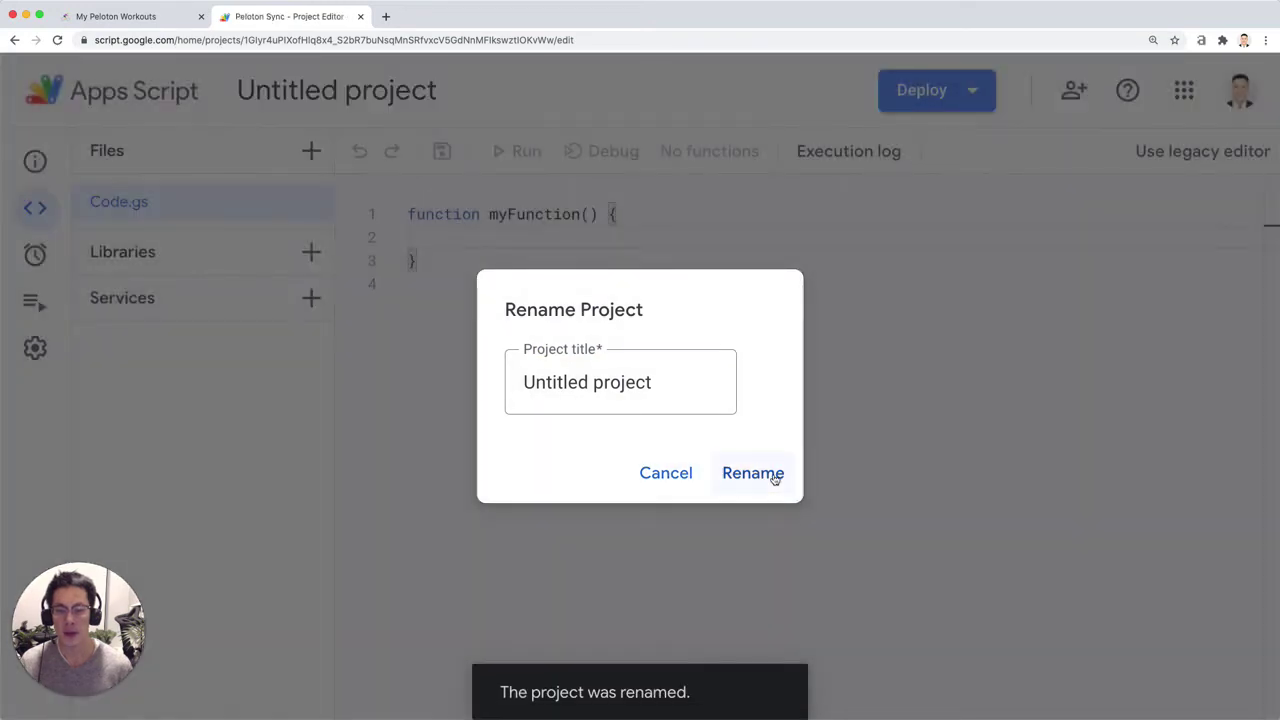
click(677, 403)
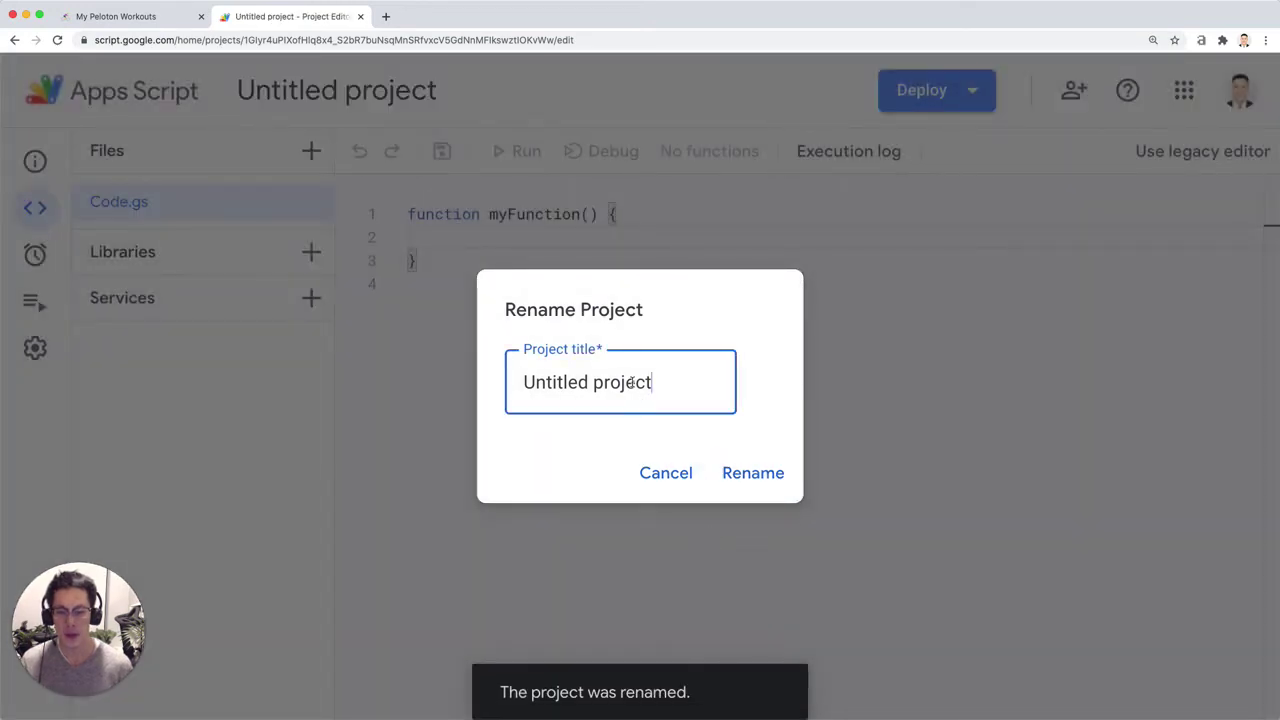
key(super+a)
text(Pe)
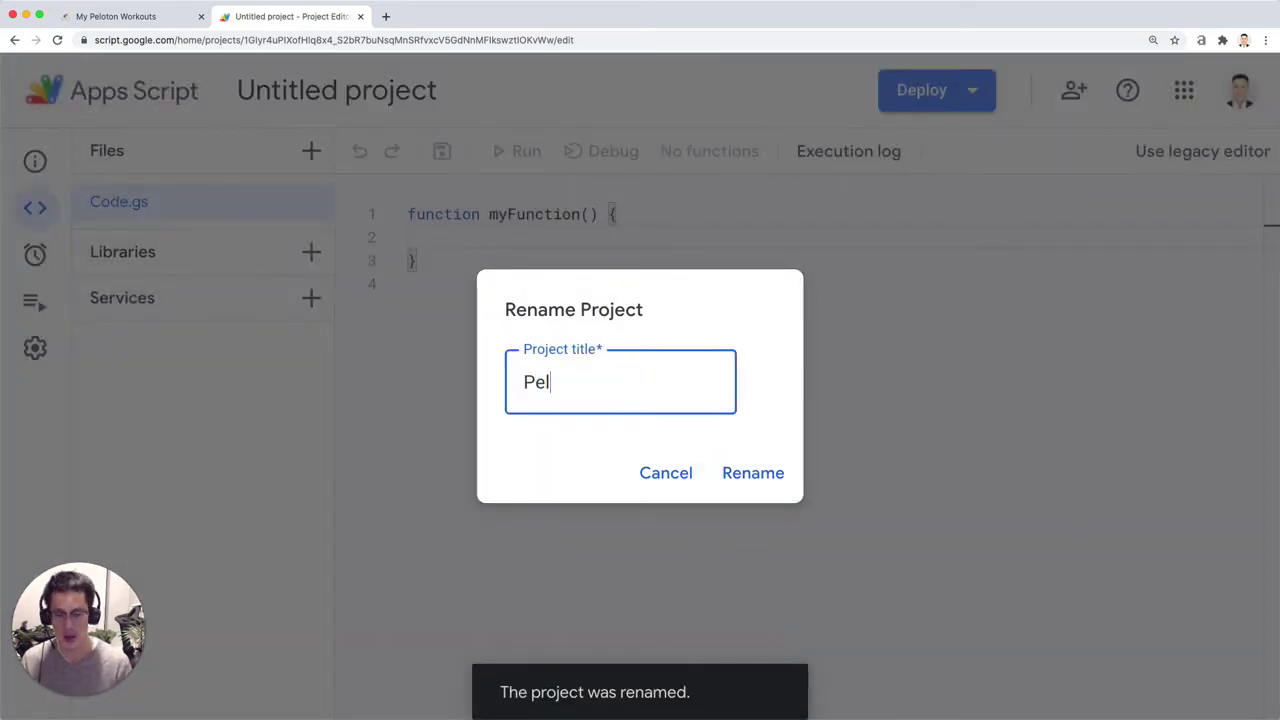
text(loton Sync)
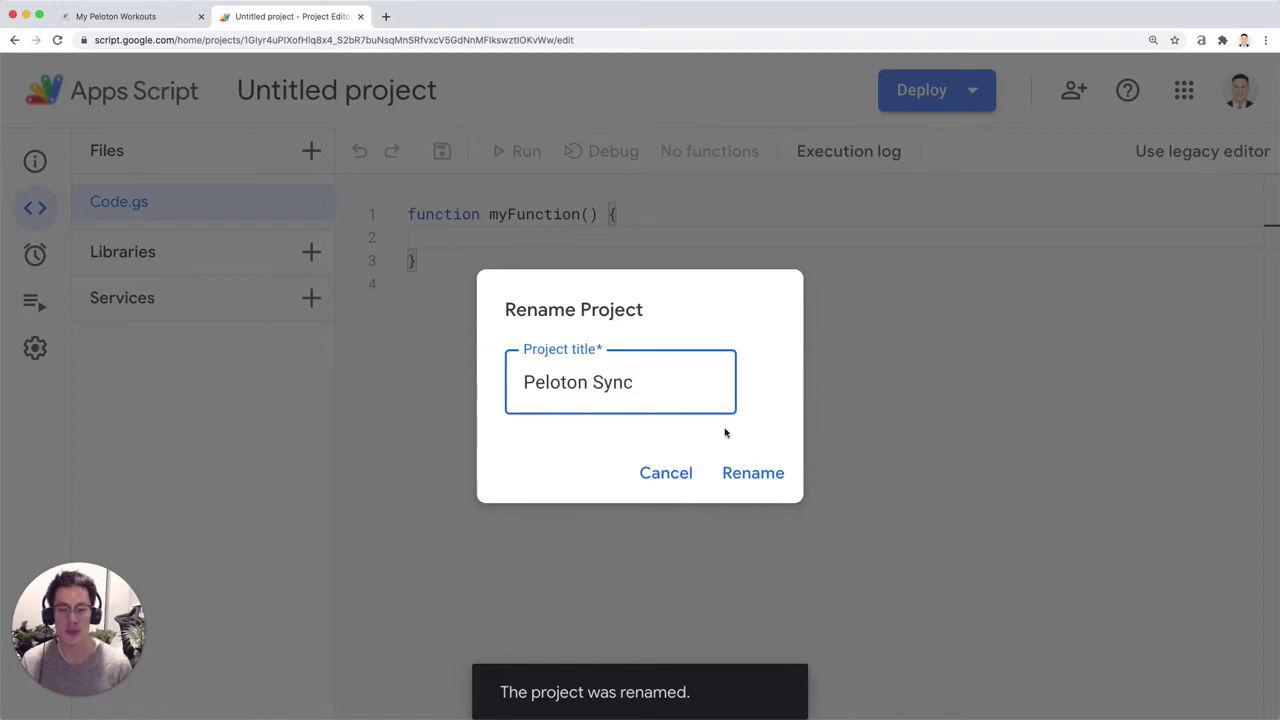
click(721, 458)
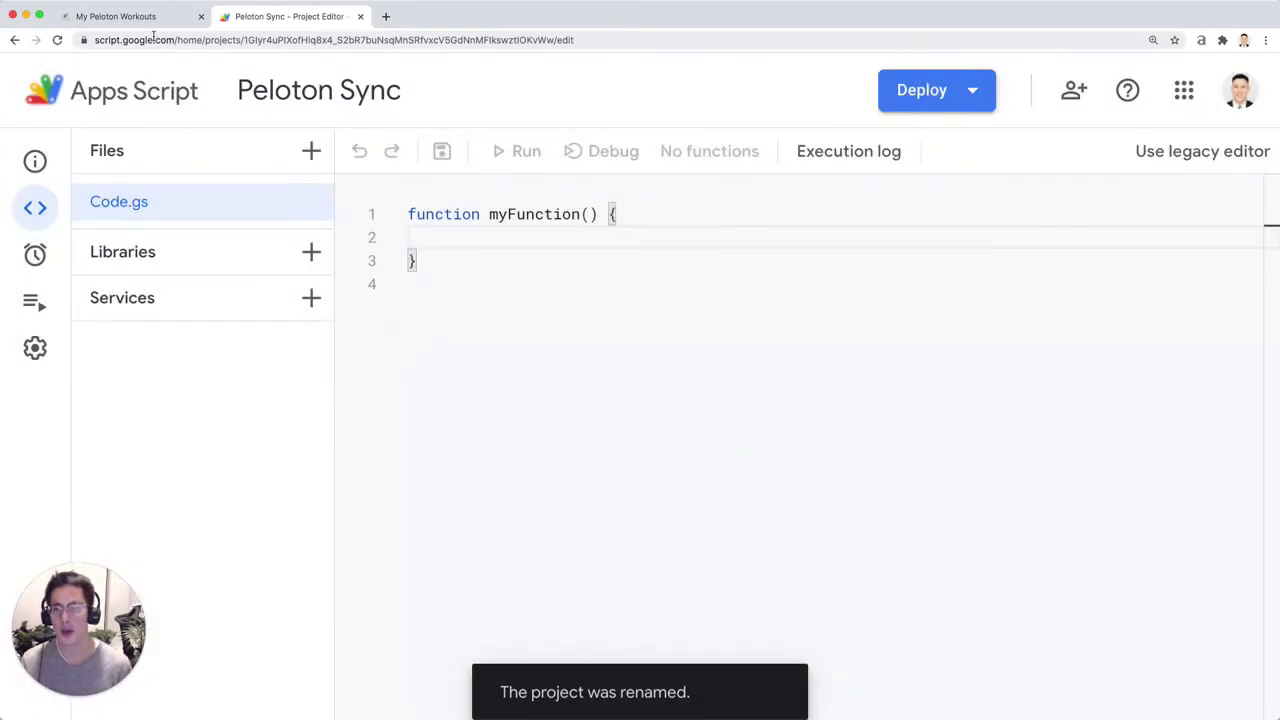
click(120, 16)
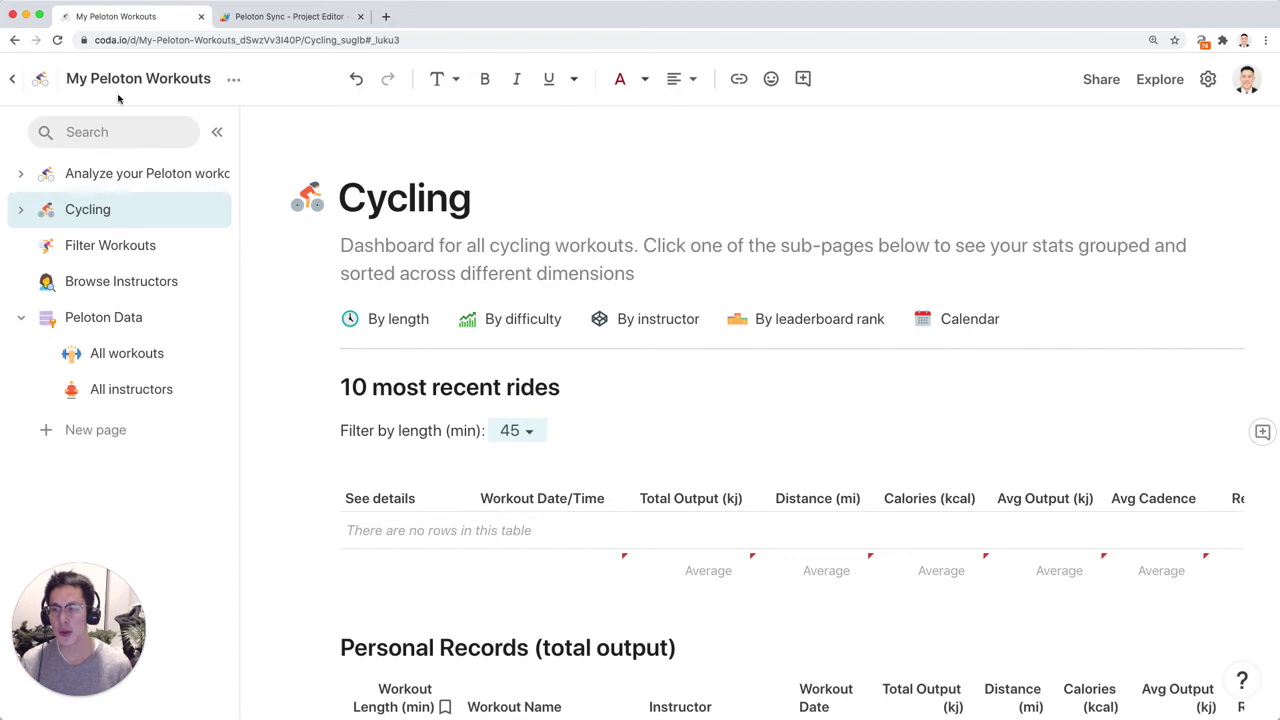
Step: Open the Google Apps Script code page under the Peloton analysis intro page
click(110, 176)
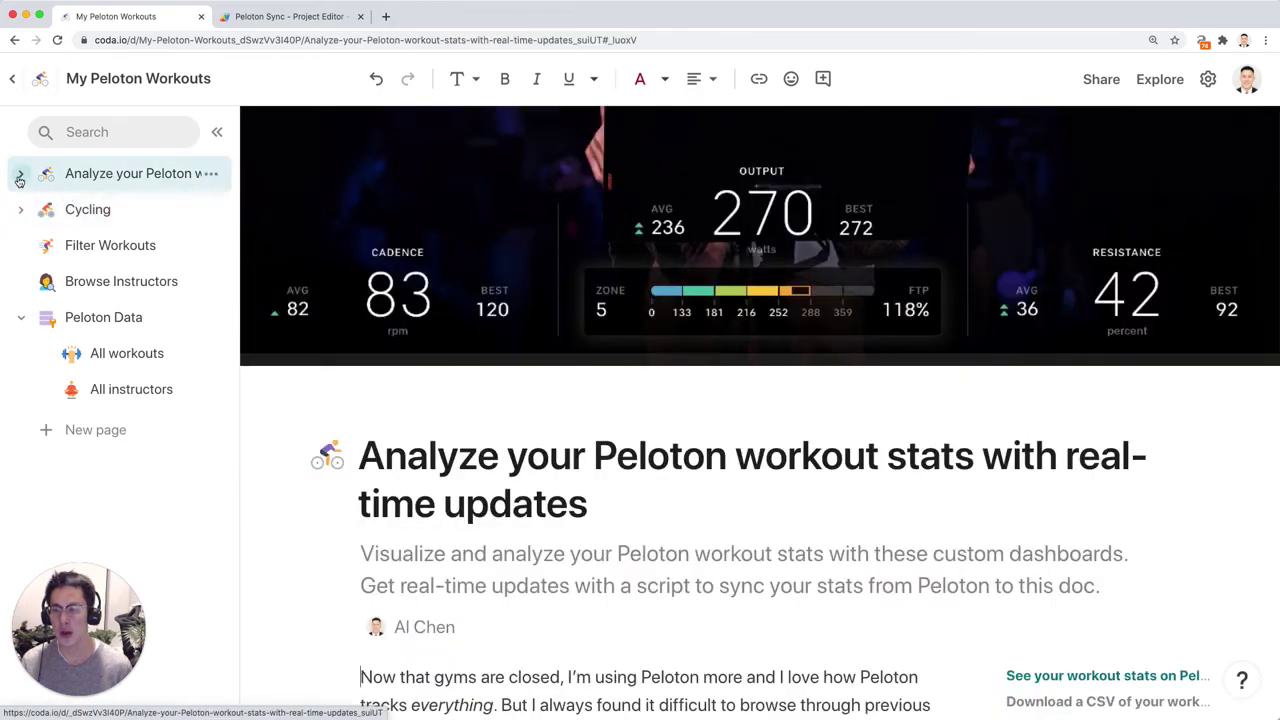
click(20, 176)
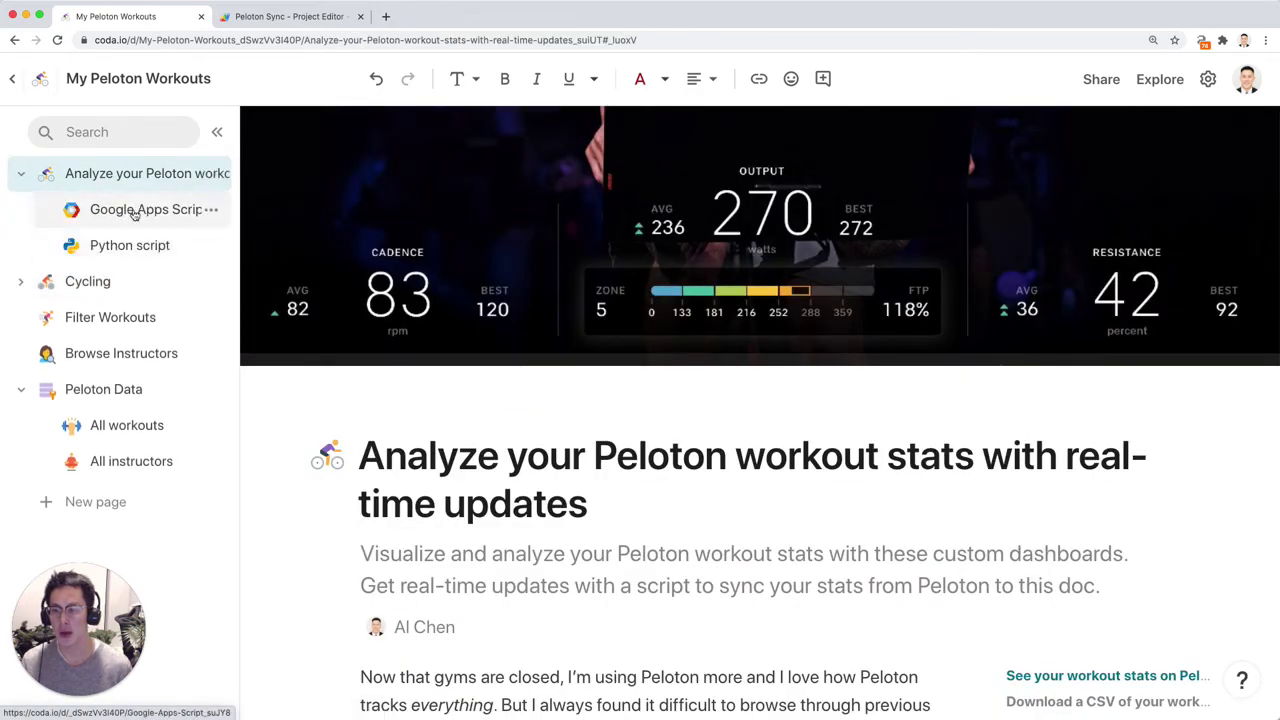
click(142, 212)
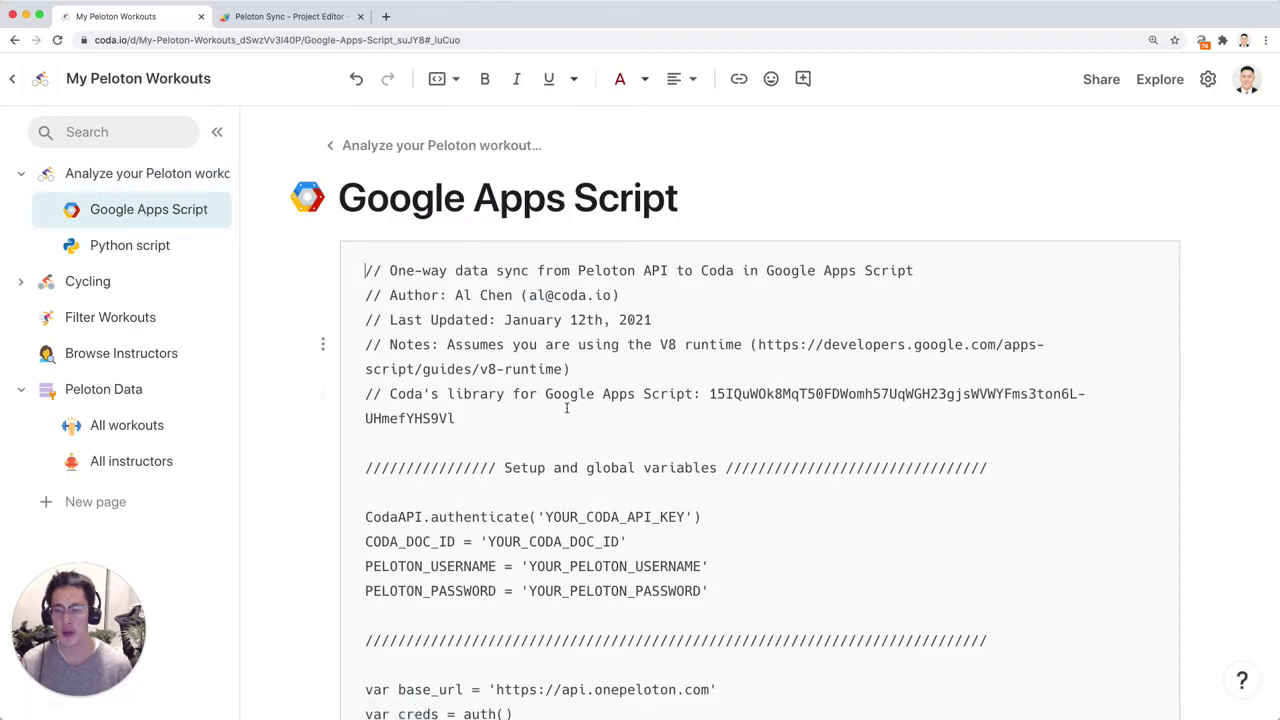
Step: Select the whole sync script and go to the Peloton Sync script project
scroll(566, 407, down, 10)
scroll(568, 407, down, 10)
scroll(566, 410, down, 10)
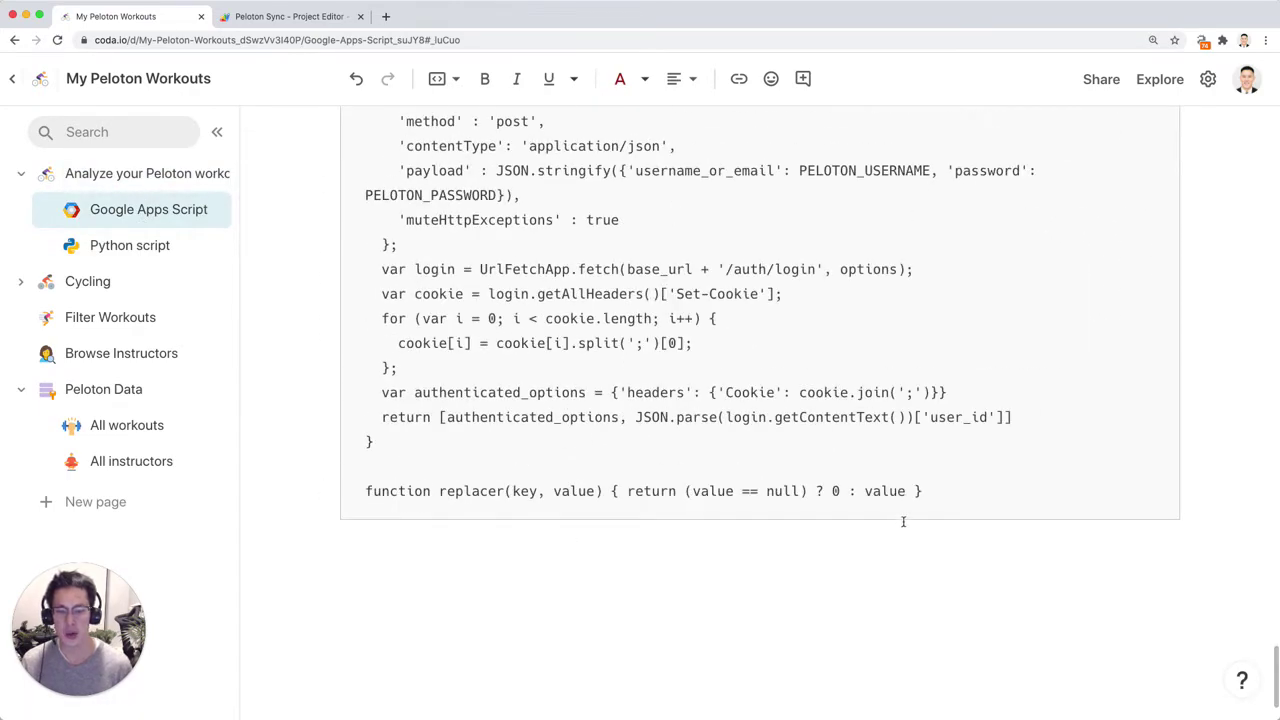
drag(903, 521, 417, 238)
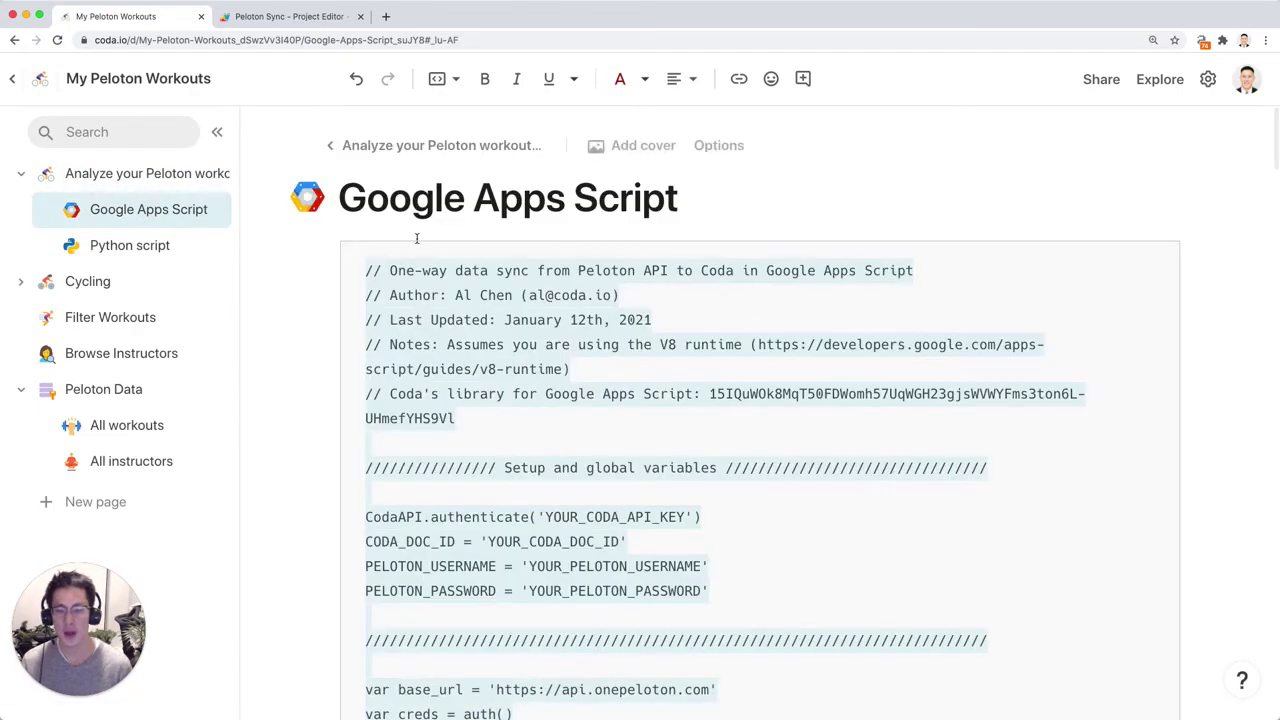
key(ctrl+Tab)
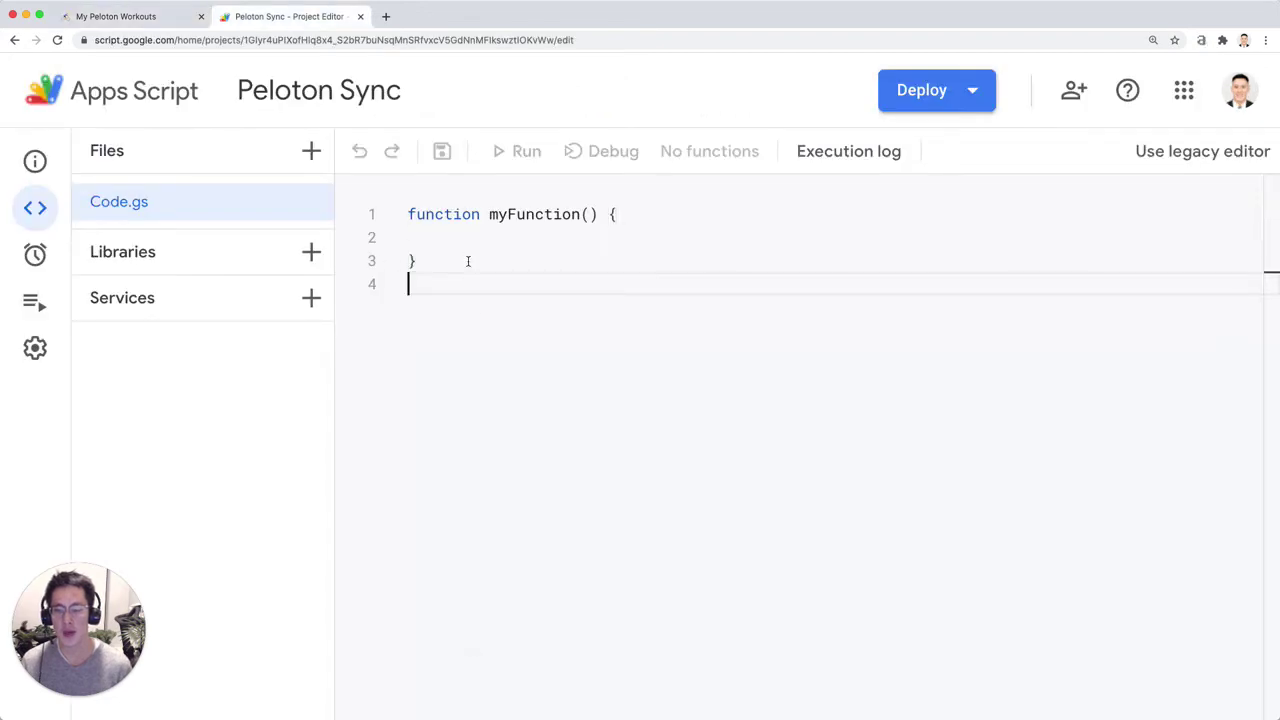
Step: Replace the myFunction placeholder in Code.gs with the pasted sync script
drag(518, 311, 417, 212)
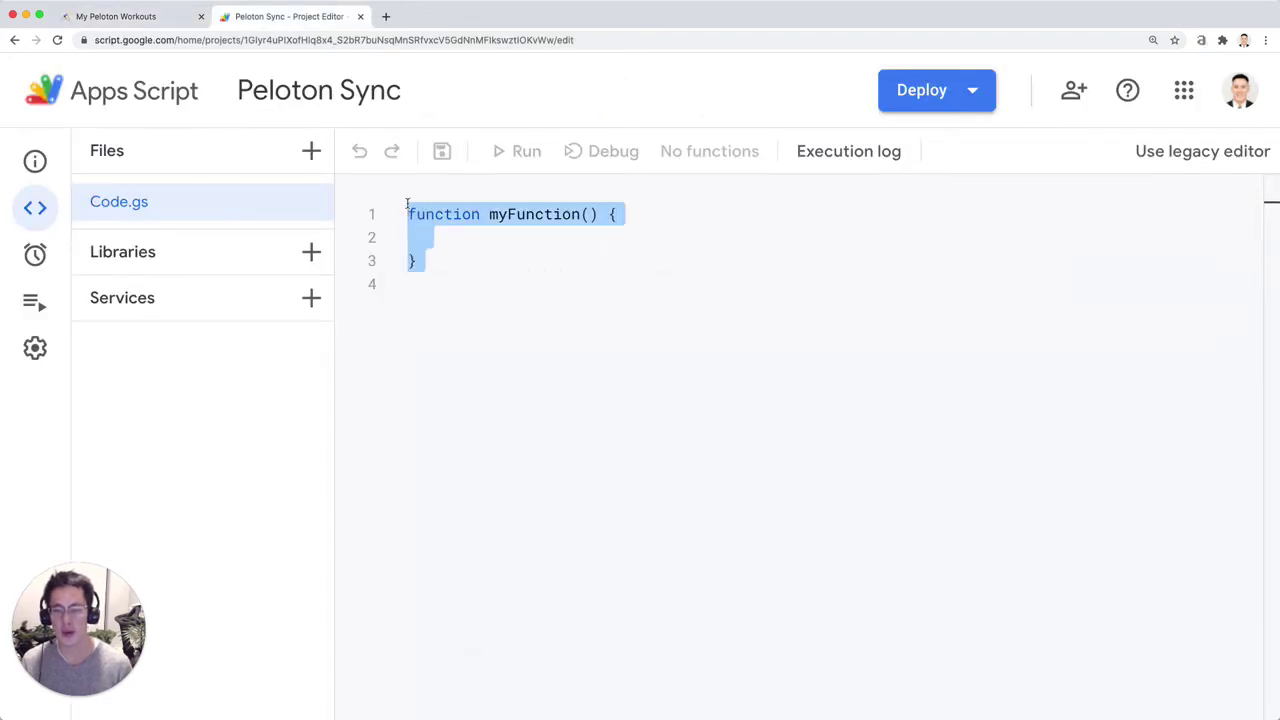
key(BackSpace)
key(ctrl+v)
Step: Select and copy the Coda library ID on line 5
scroll(601, 316, up, 15)
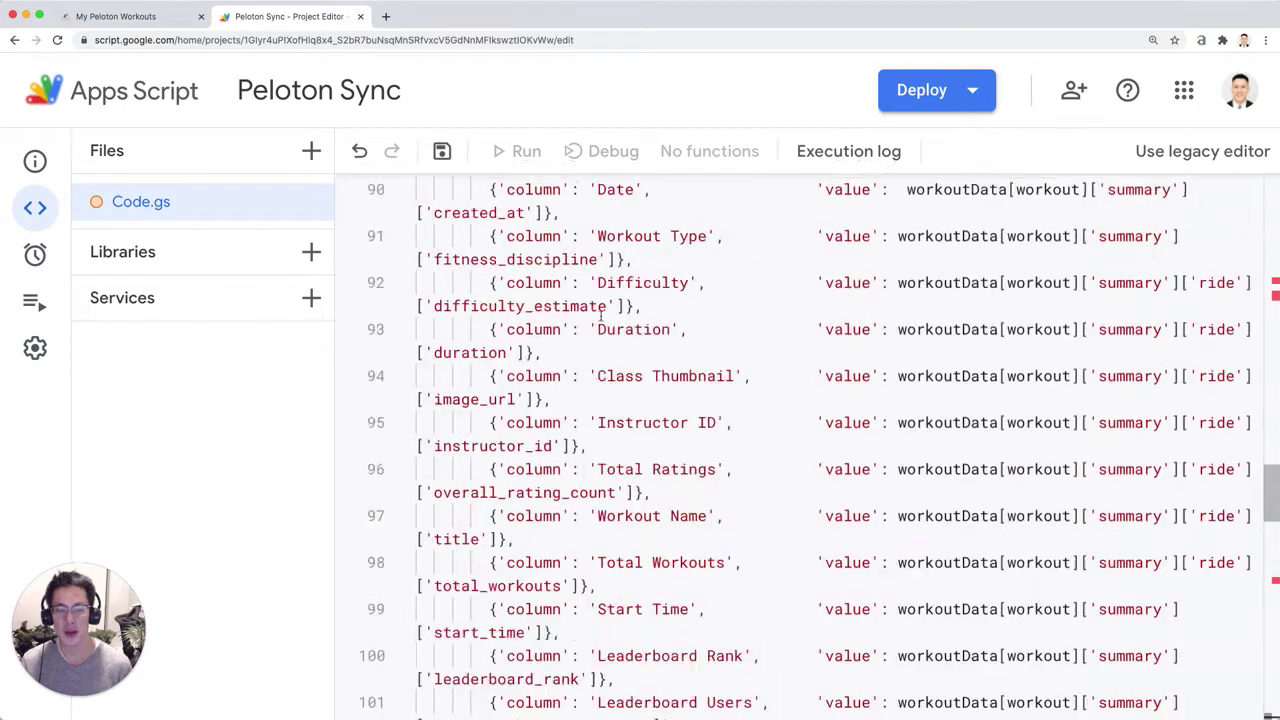
scroll(601, 316, up, 20)
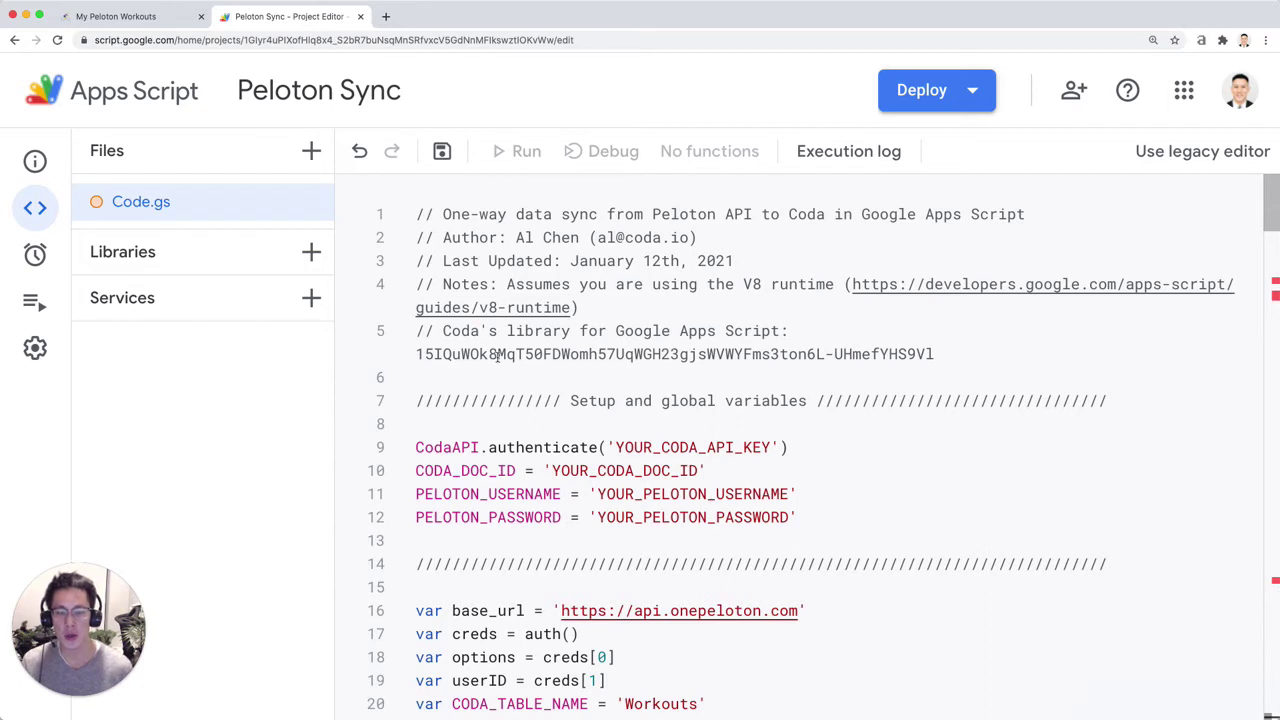
drag(416, 354, 937, 354)
key(super+c)
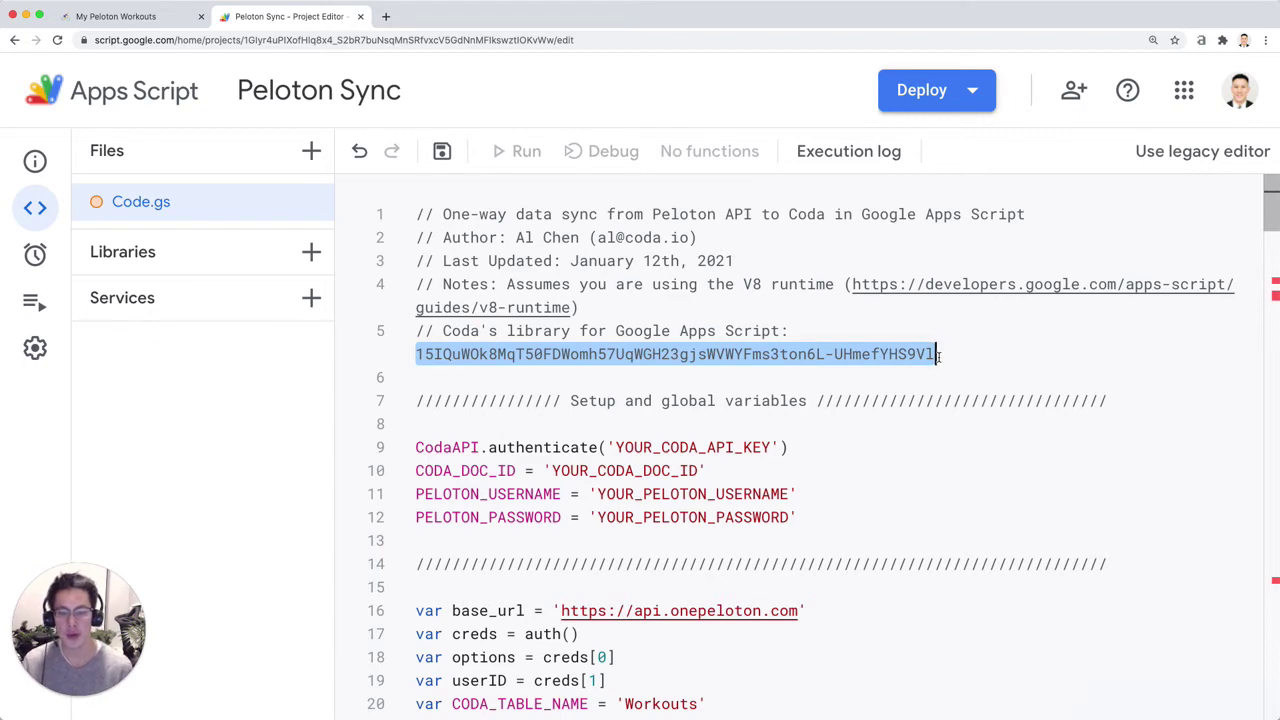
click(310, 253)
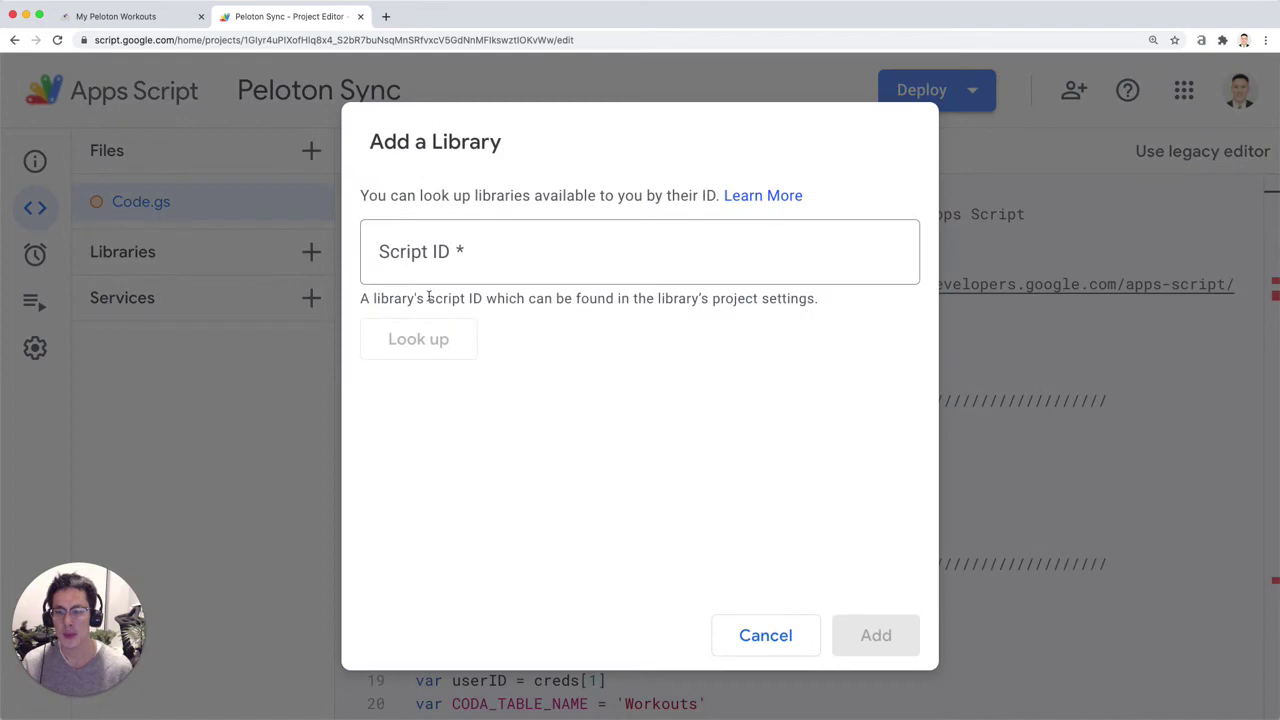
Step: Add the Coda API library from the pasted script ID at version 9
click(450, 262)
key(super+v)
click(445, 340)
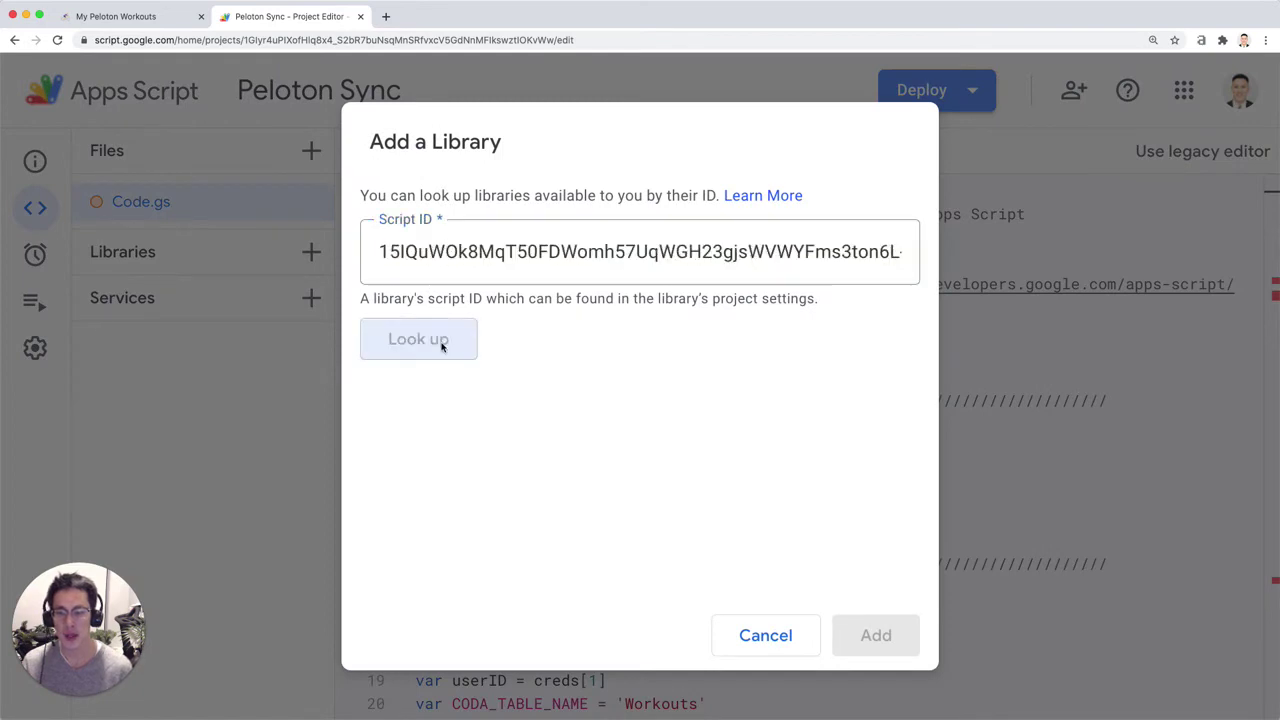
click(467, 451)
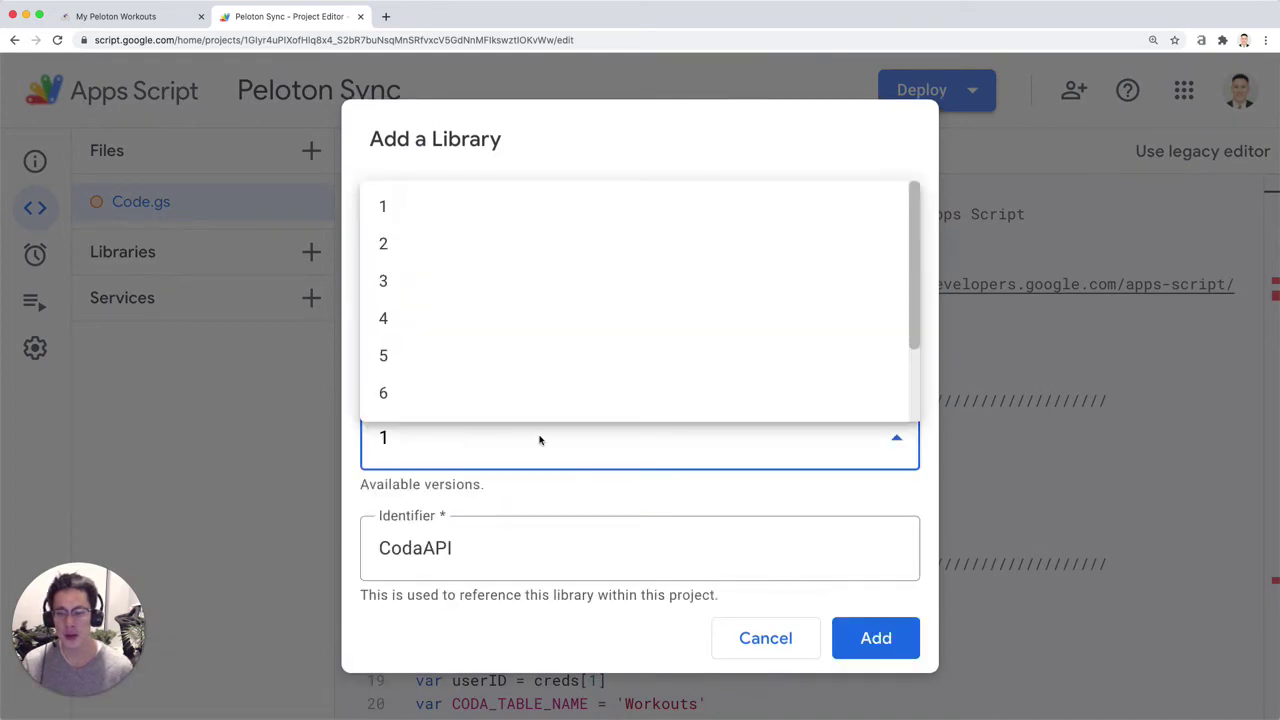
scroll(540, 385, down, 2)
click(456, 401)
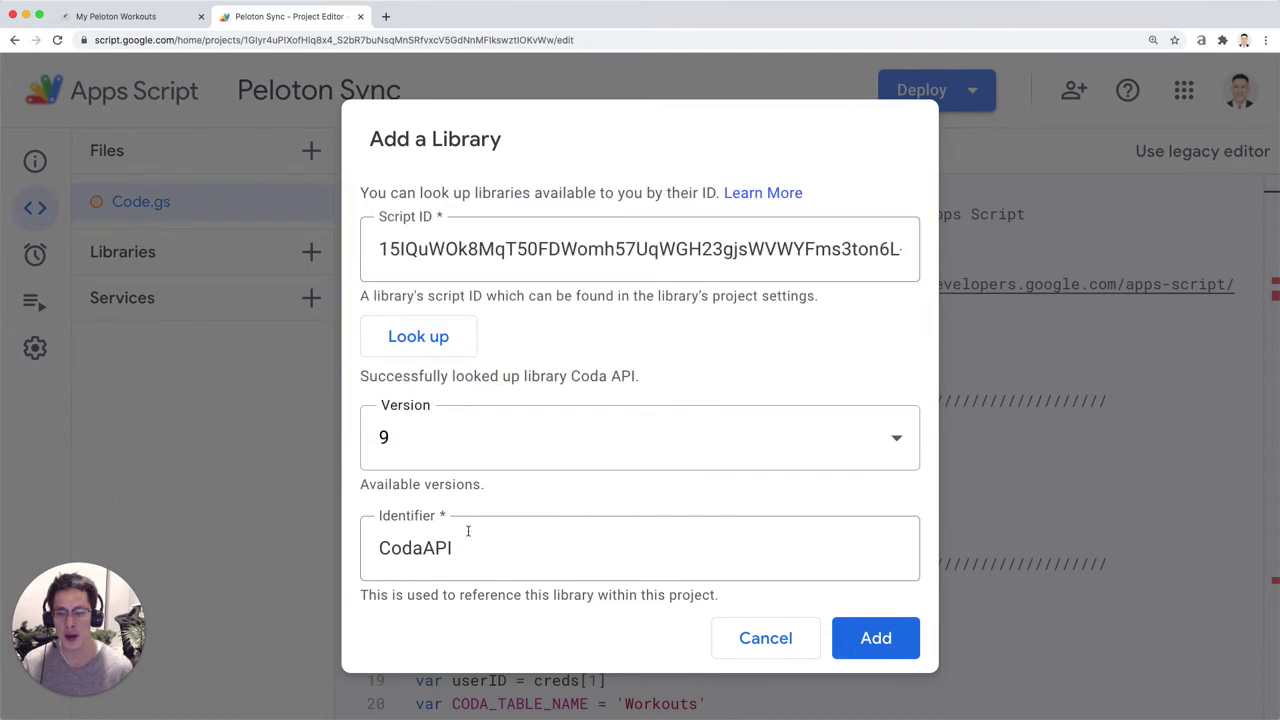
click(874, 640)
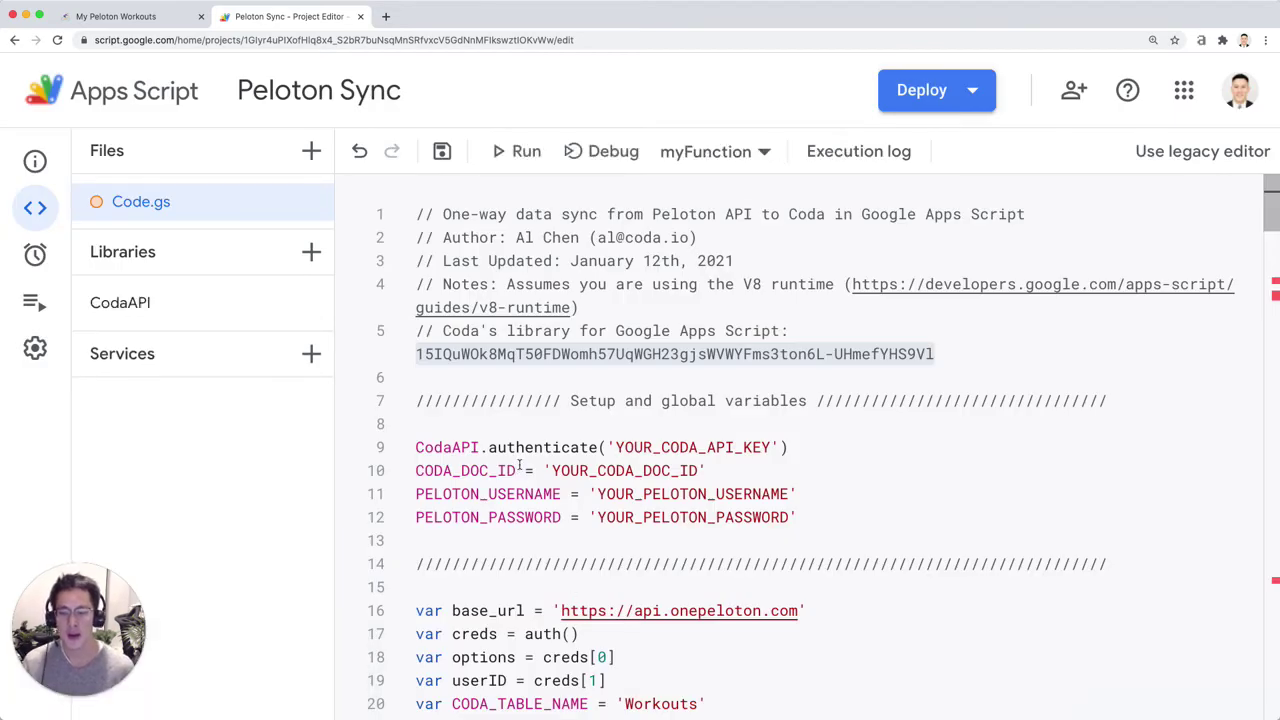
Step: Save the project, review setup lines 9–12, and return to the My Peloton Workouts doc
click(442, 151)
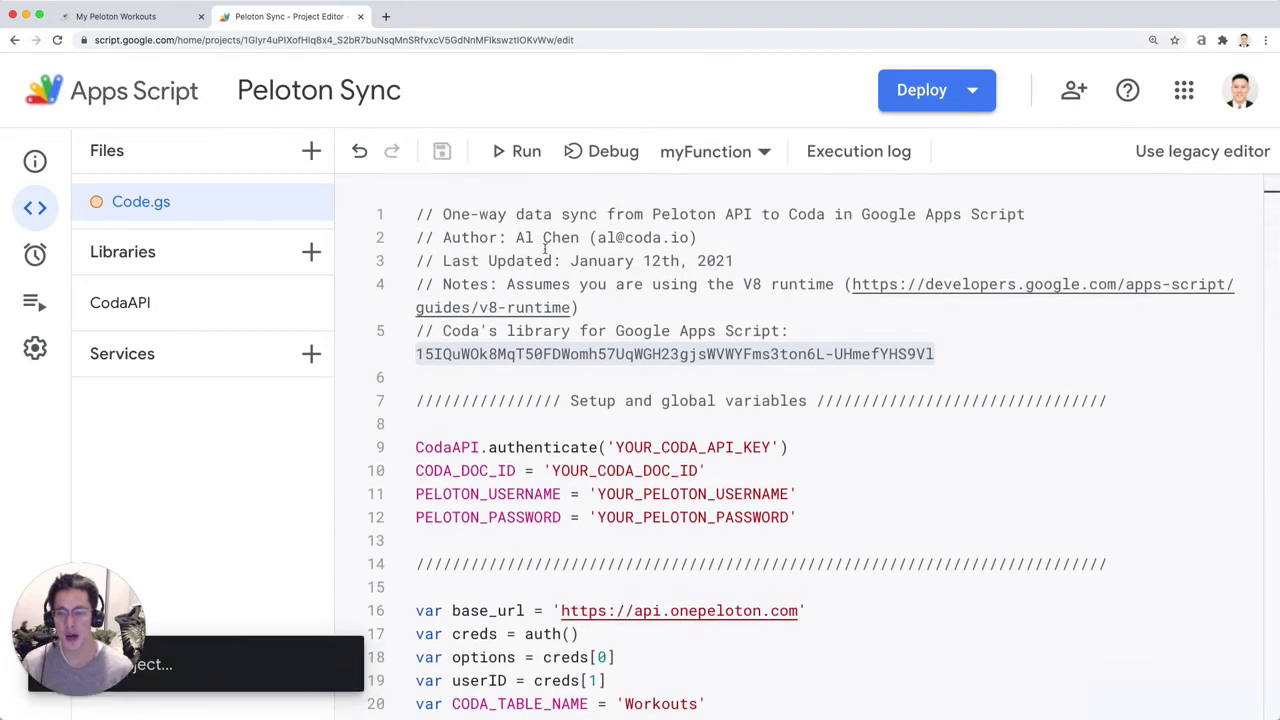
click(908, 510)
drag(417, 447, 806, 515)
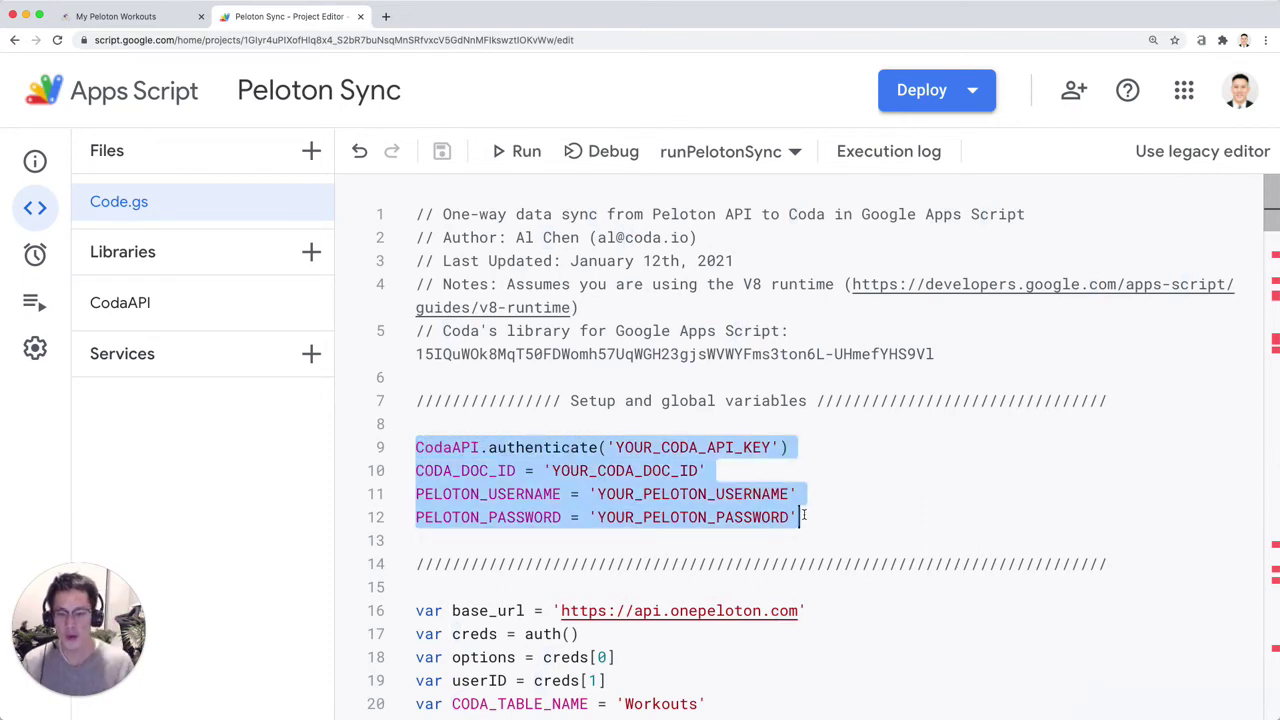
click(565, 493)
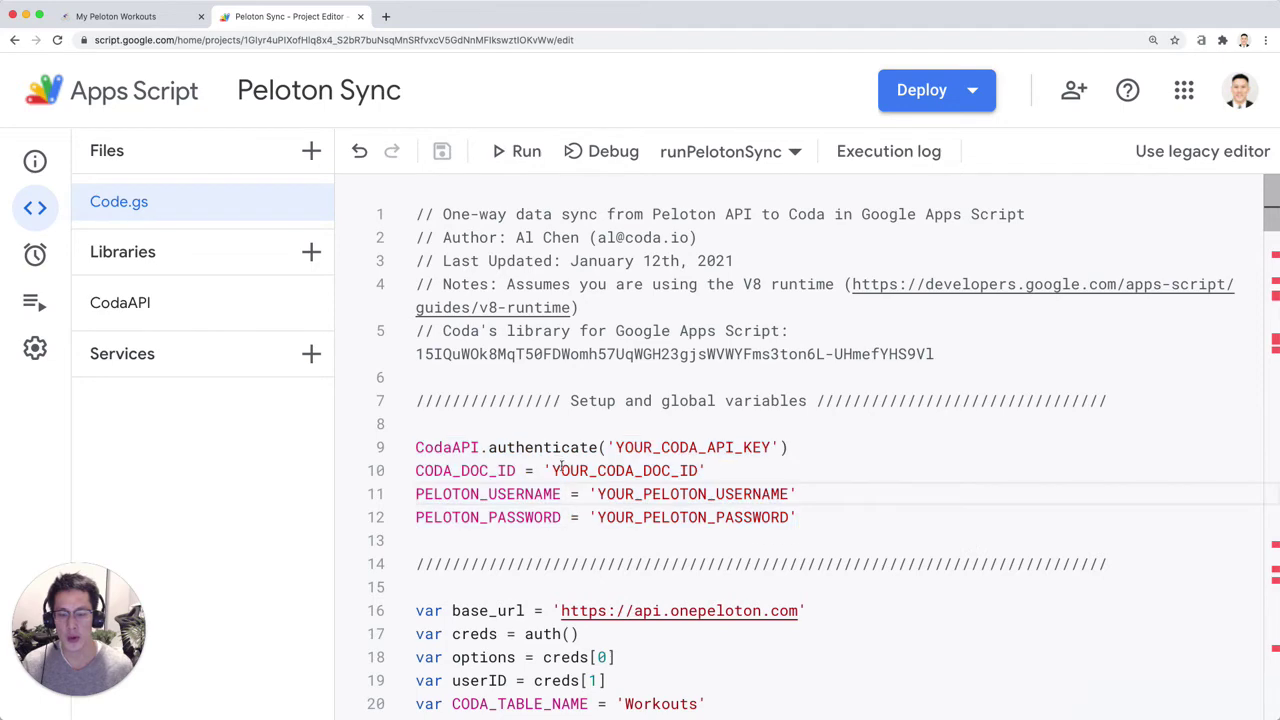
drag(609, 447, 770, 447)
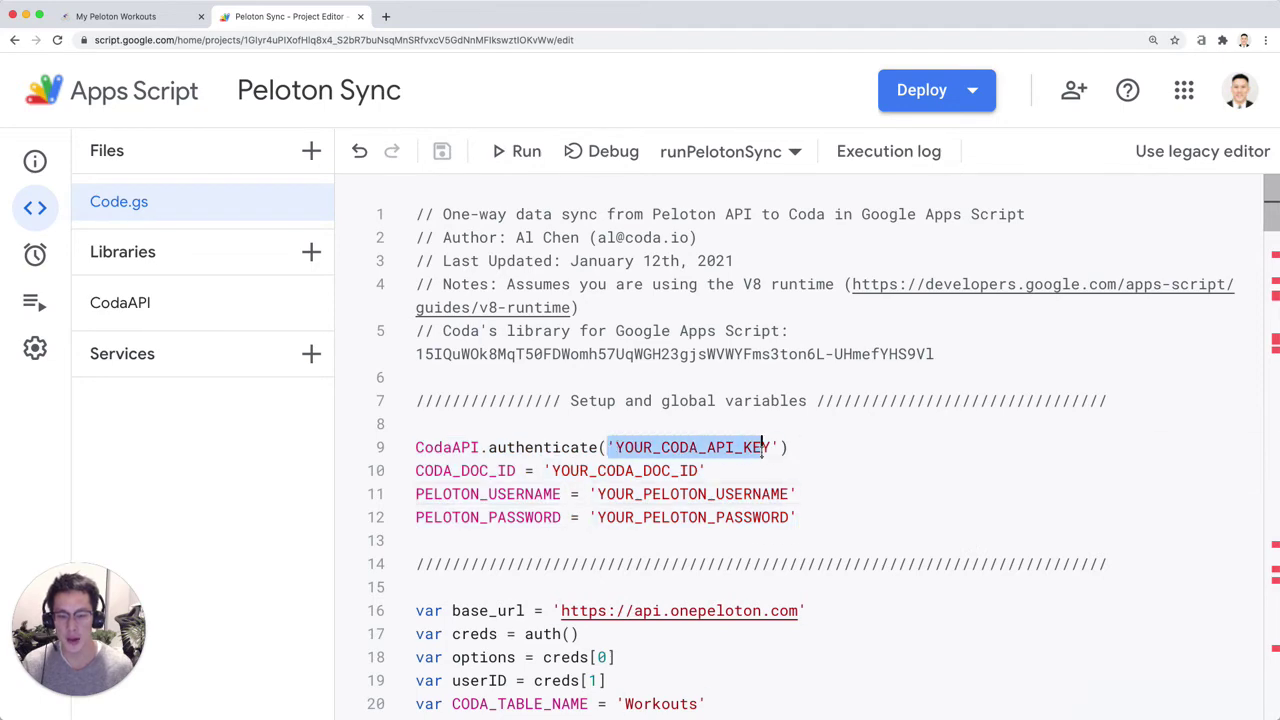
click(772, 447)
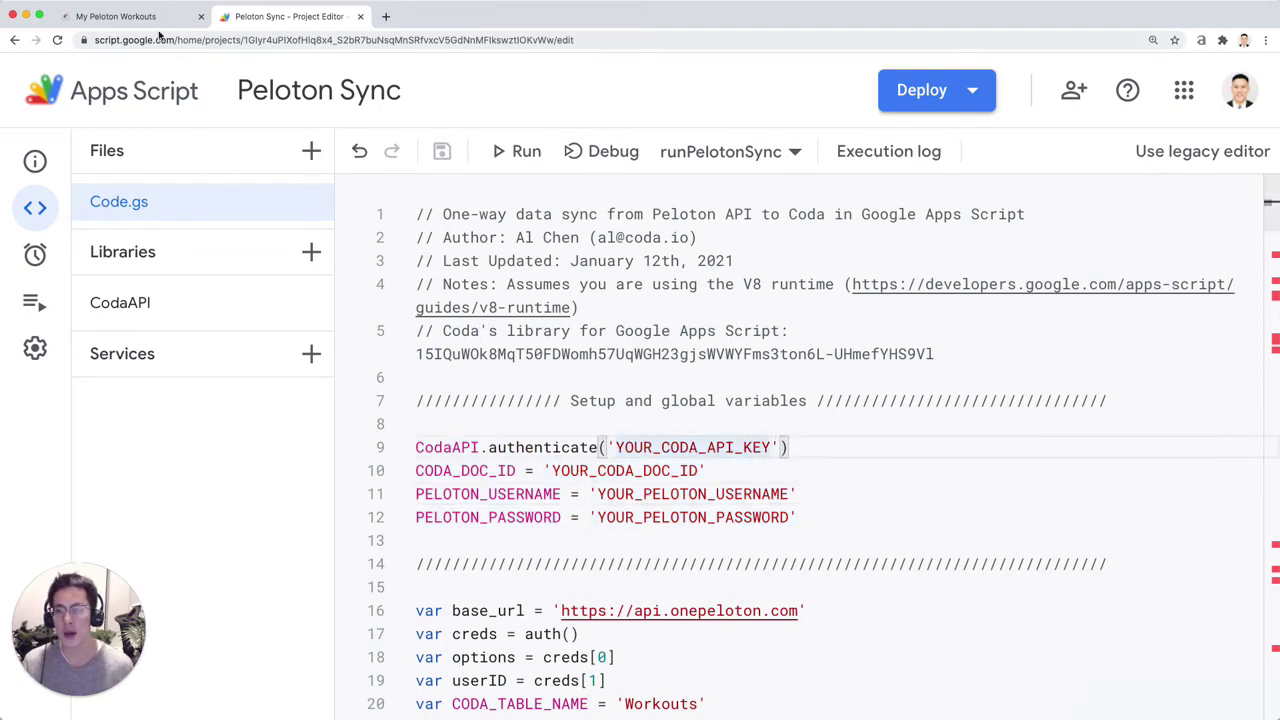
key(ctrl+shift+Tab)
Step: Open Coda Account settings at the API tokens section, found by searching 'api'
click(1247, 82)
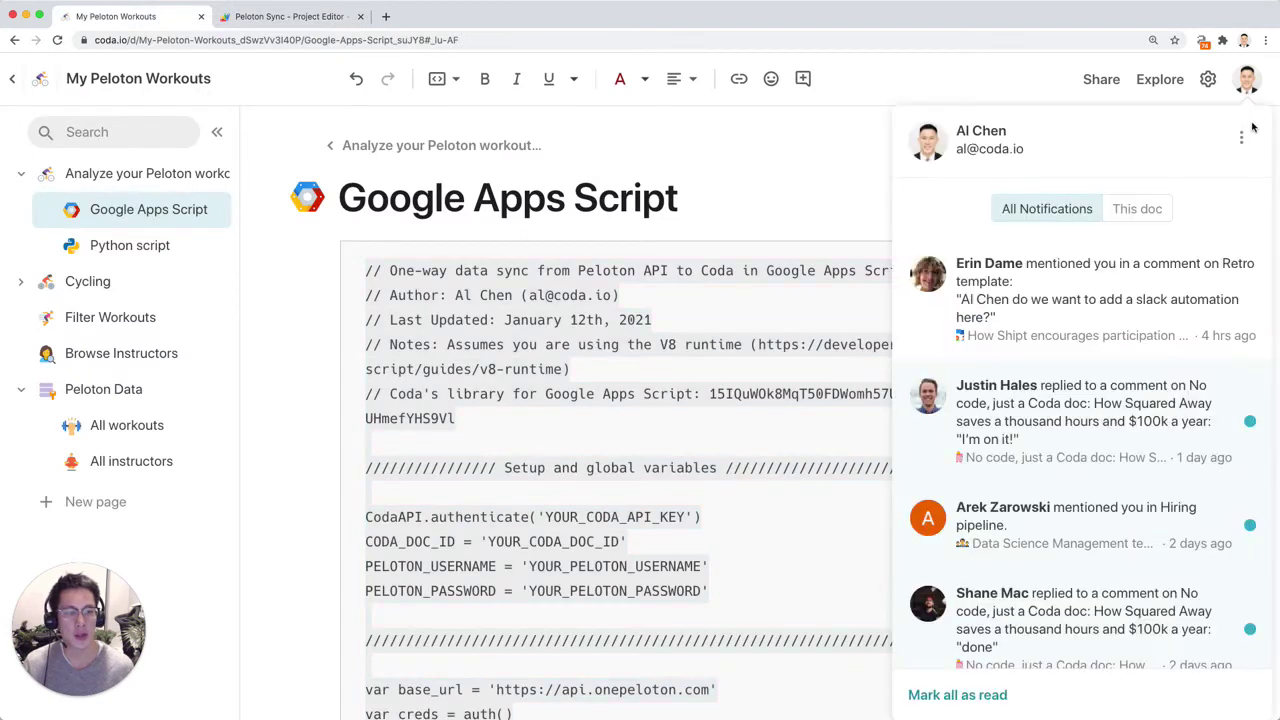
click(1241, 138)
click(1189, 175)
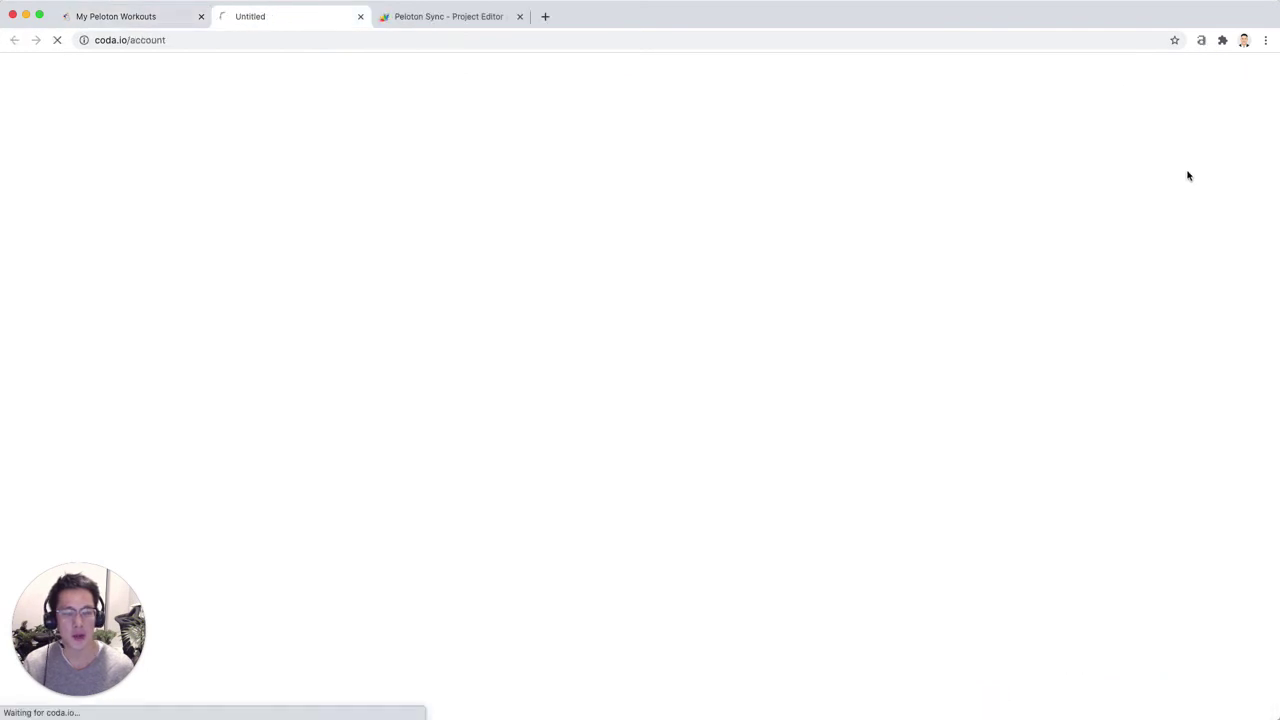
key(super+f)
text(a)
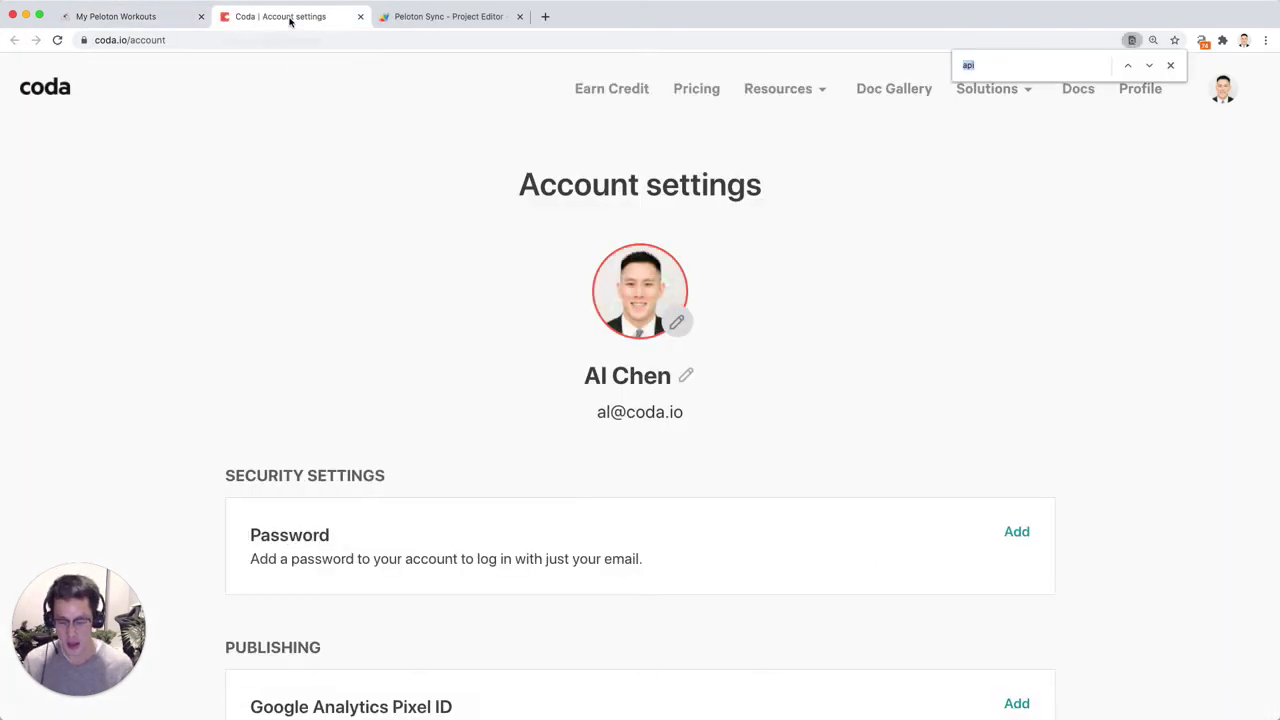
text(pi)
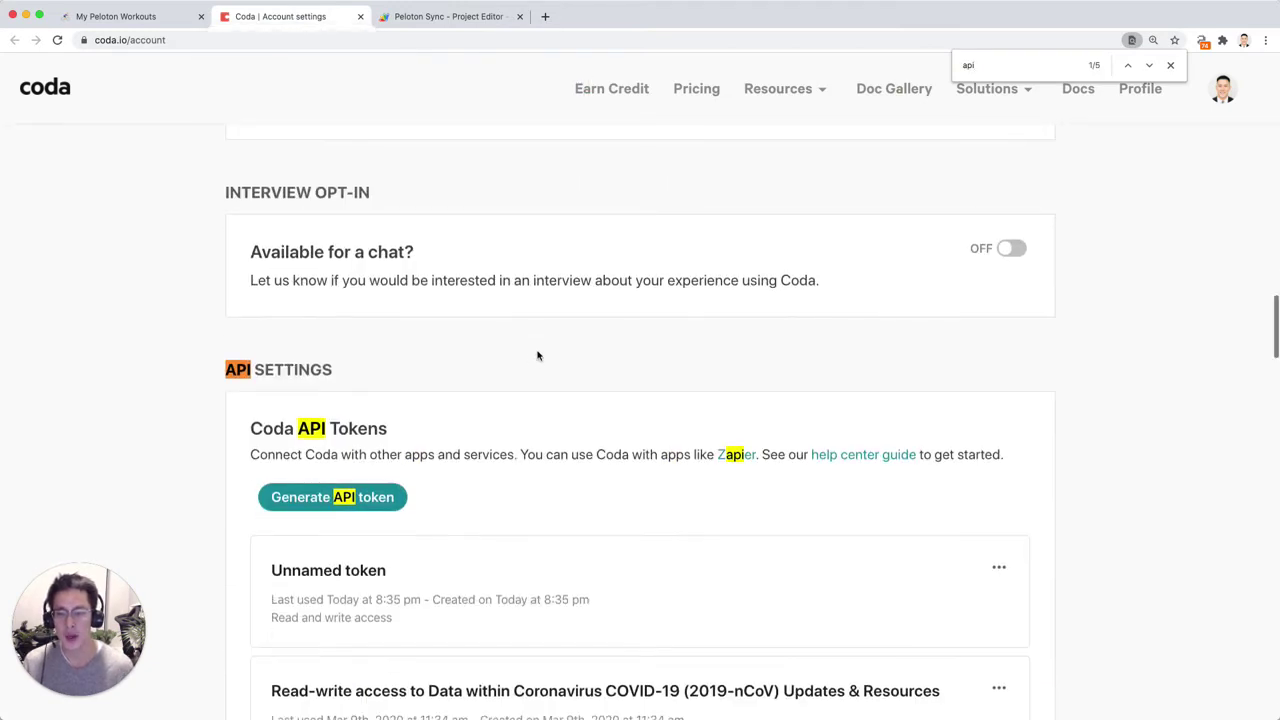
key(Escape)
scroll(470, 352, down, 3)
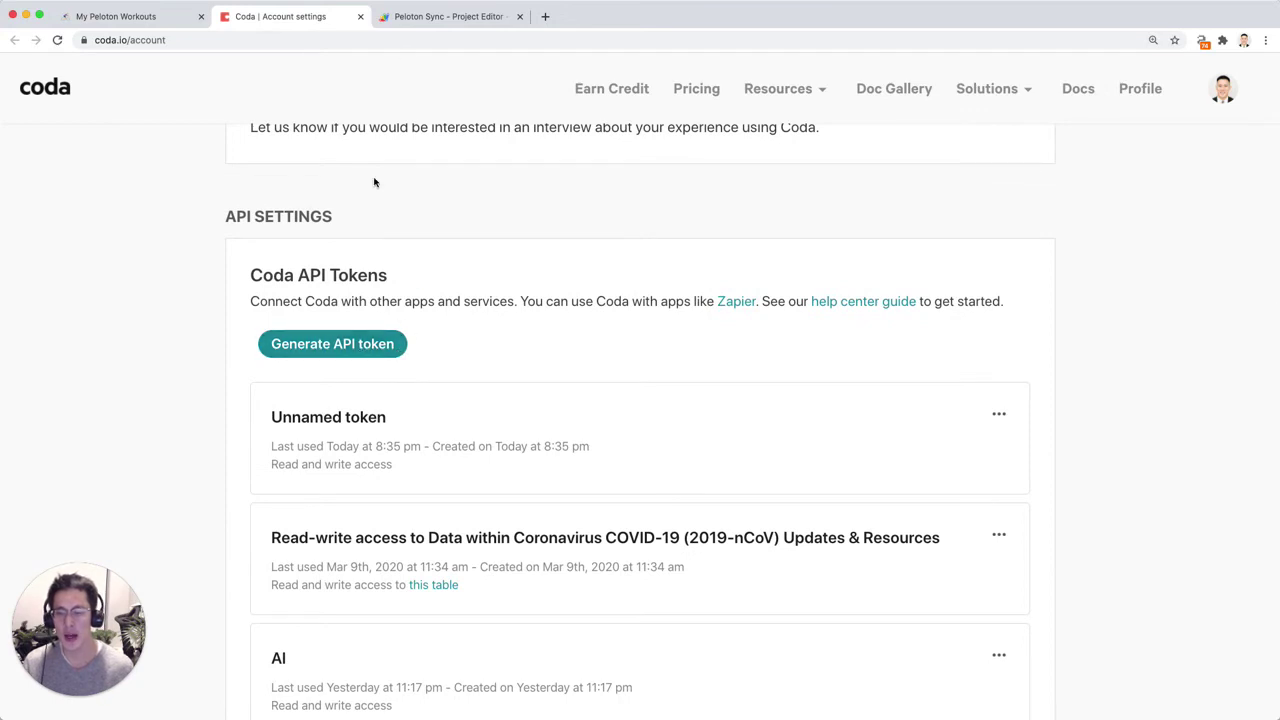
click(430, 17)
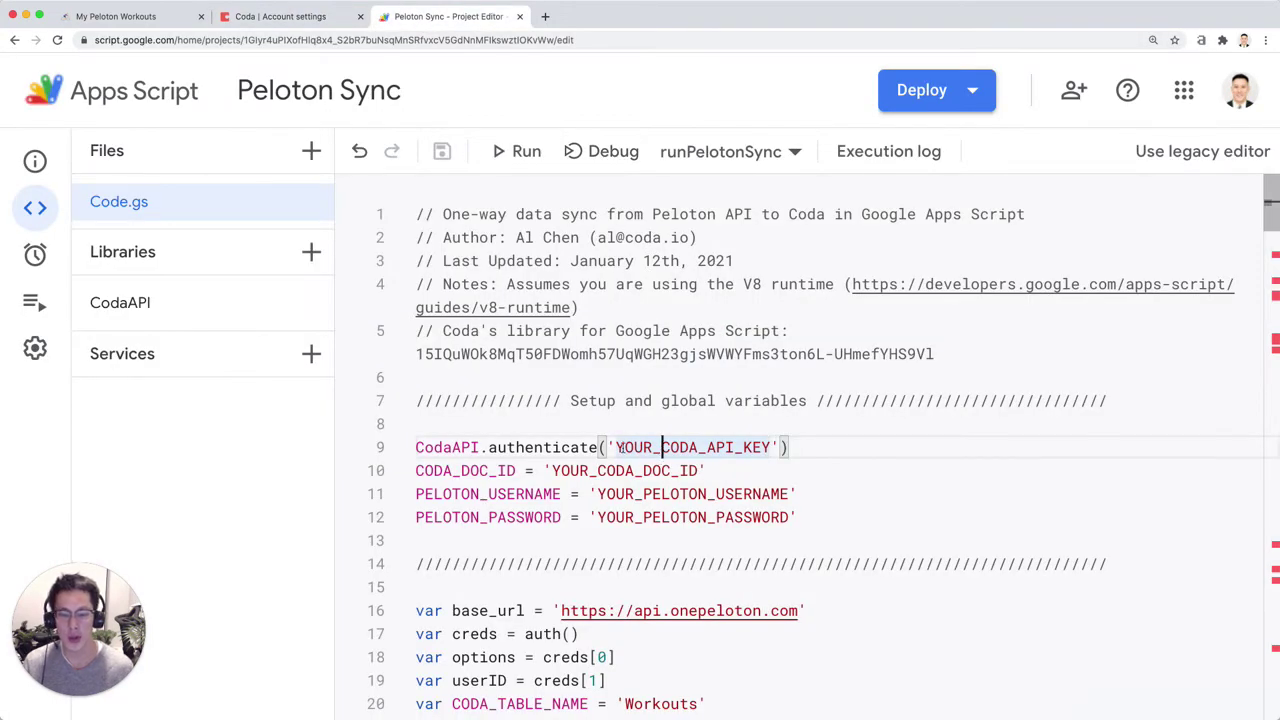
Step: Inspect the YOUR_CODA_API_KEY and YOUR_CODA_DOC_ID placeholders on lines 9–10, then return to Coda
drag(616, 447, 773, 447)
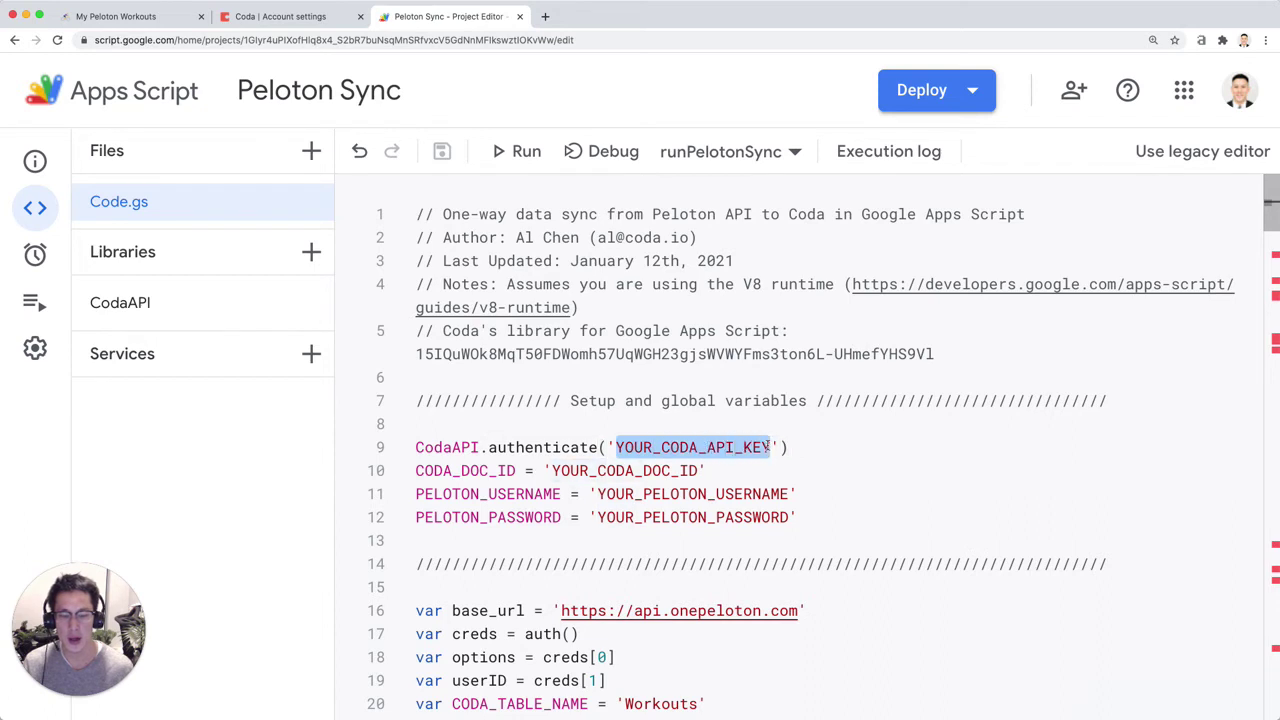
click(546, 471)
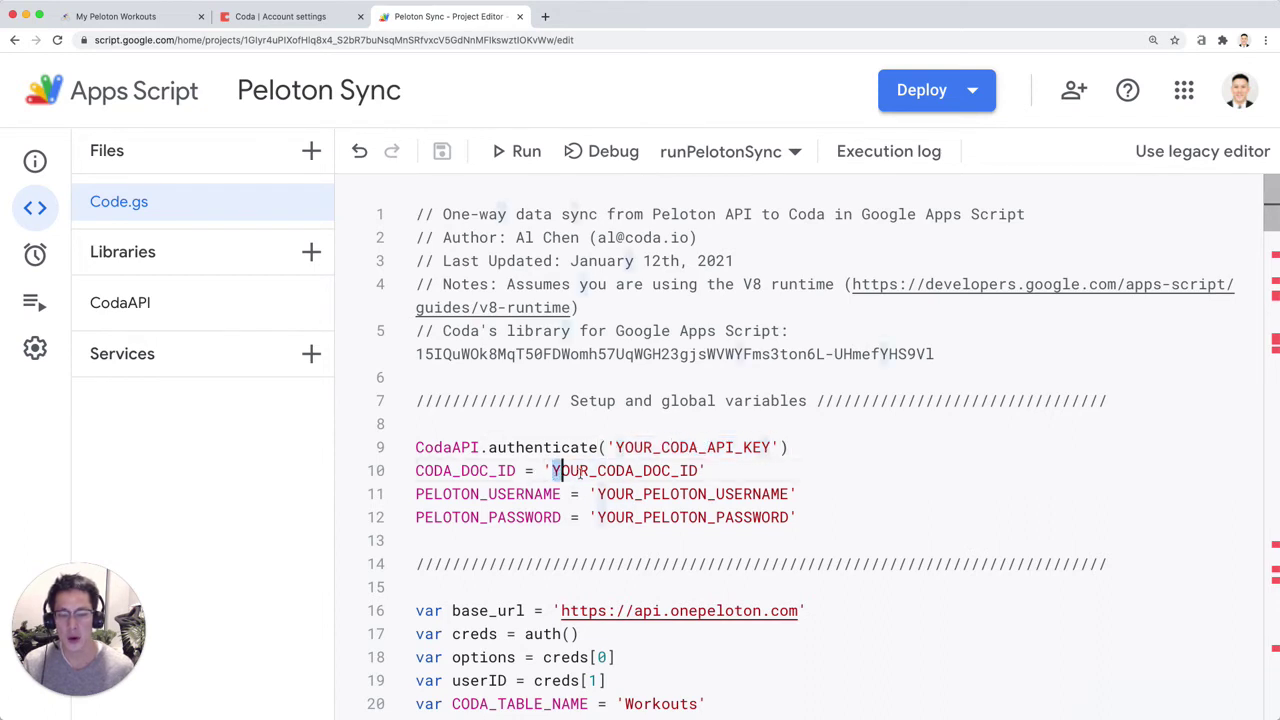
drag(578, 472, 702, 470)
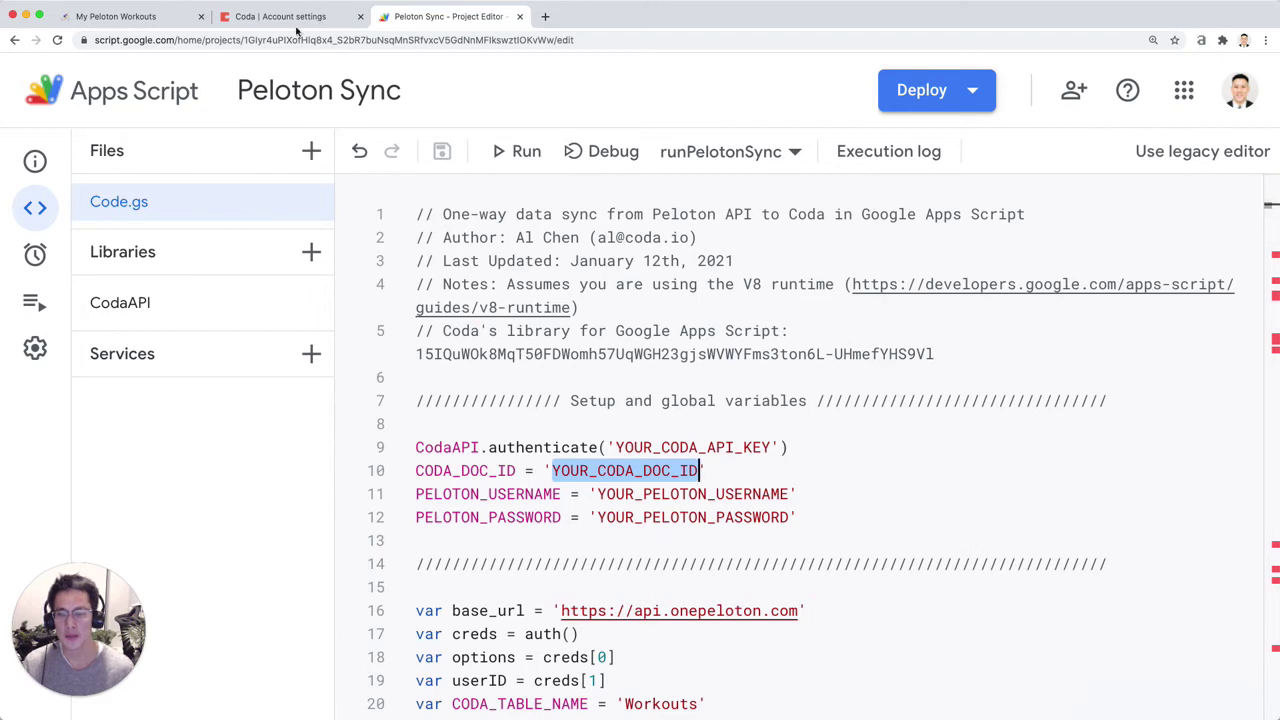
click(155, 18)
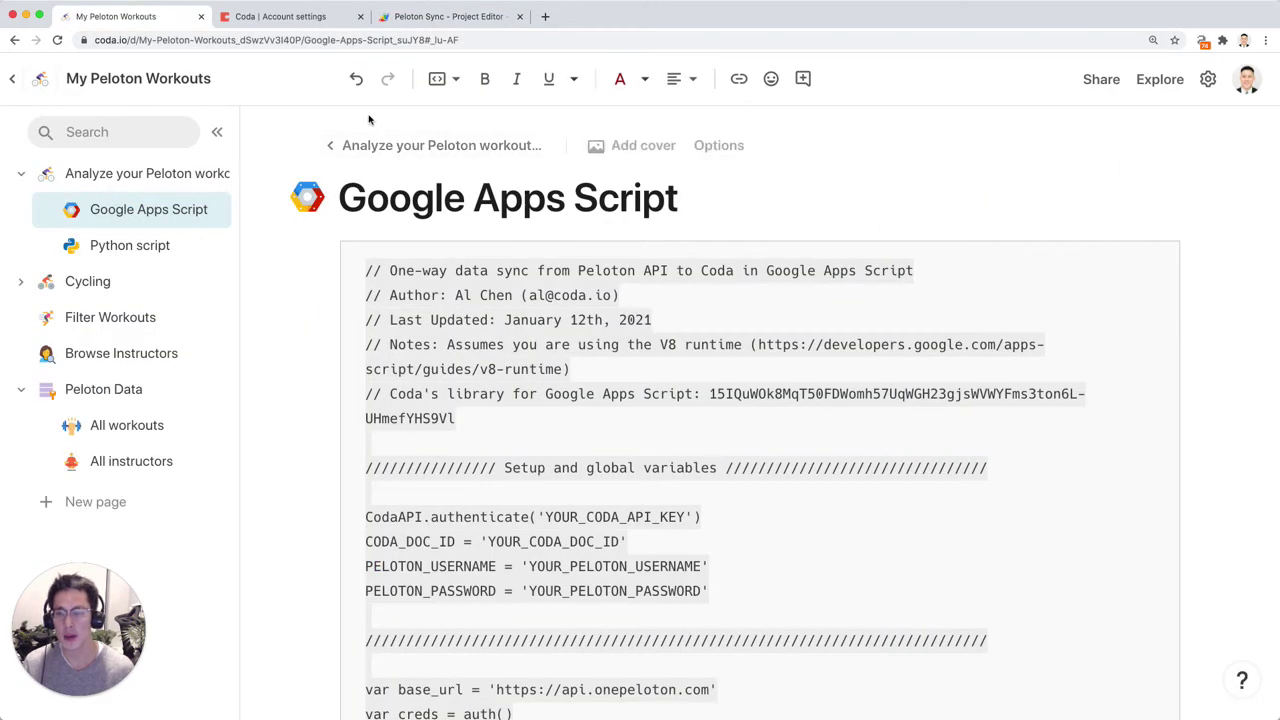
Step: Select and copy the doc ID from the My Peloton Workouts web address
click(361, 40)
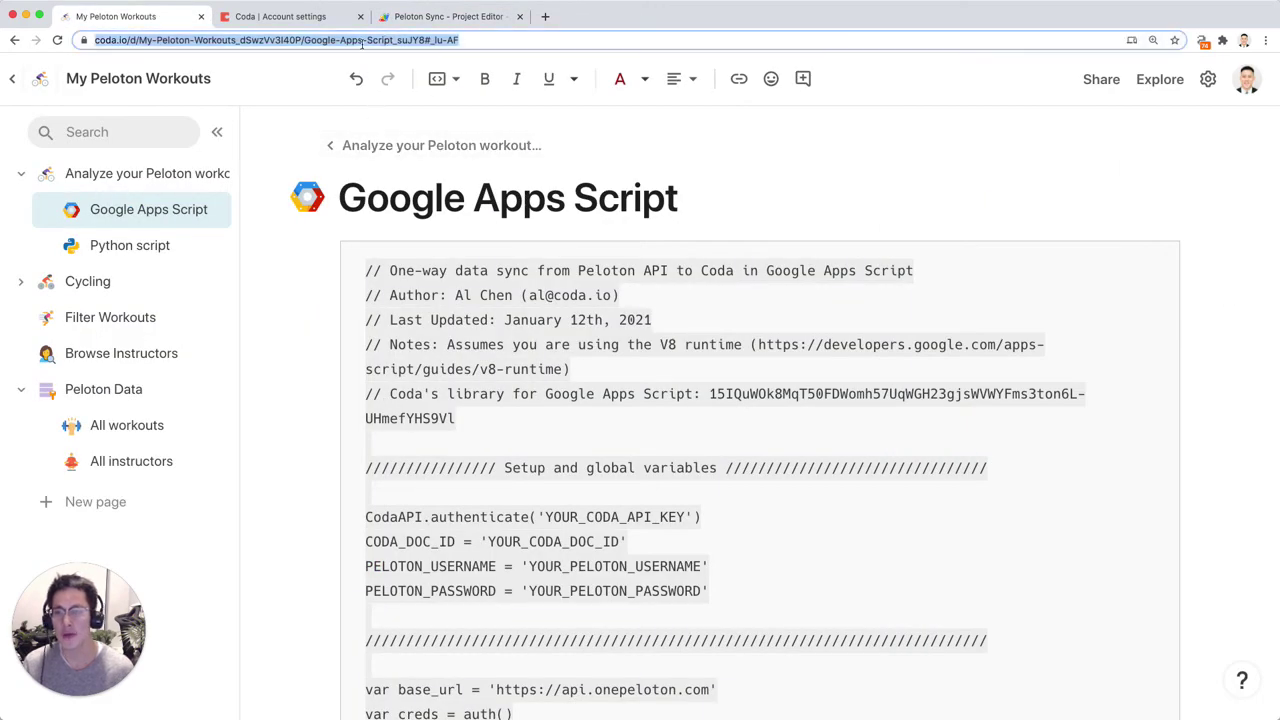
click(248, 40)
drag(278, 42, 314, 41)
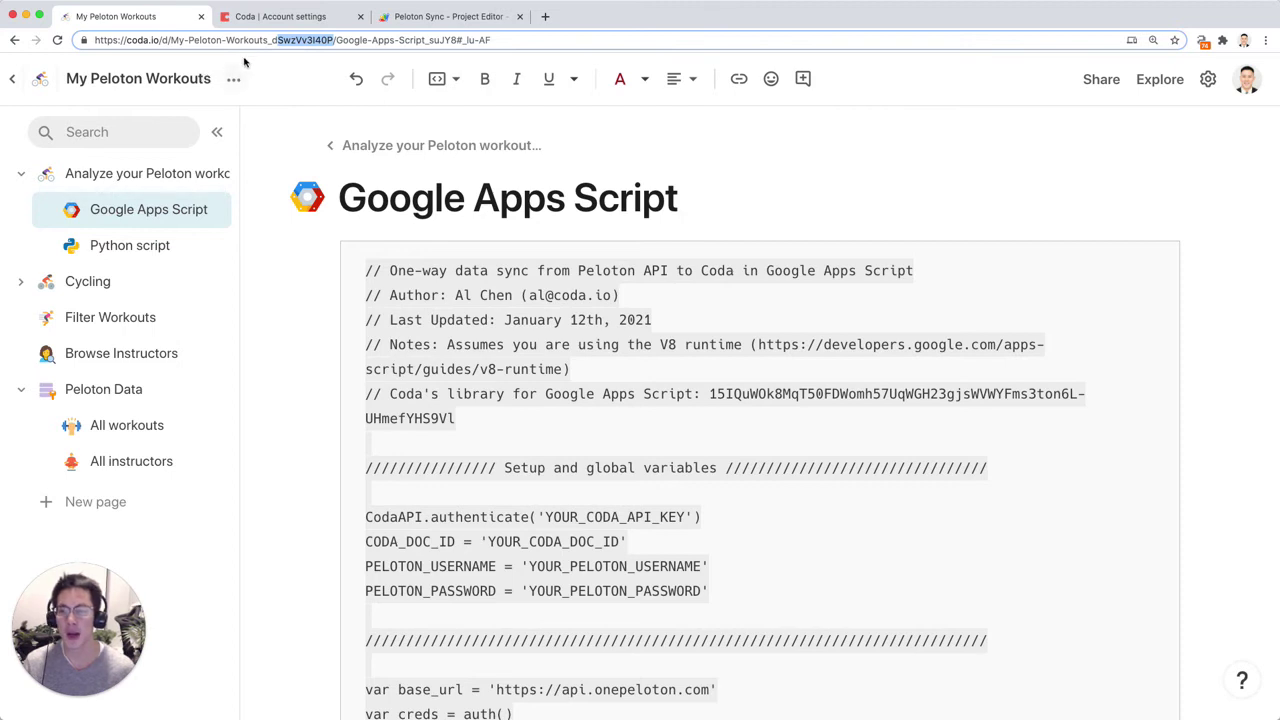
click(281, 42)
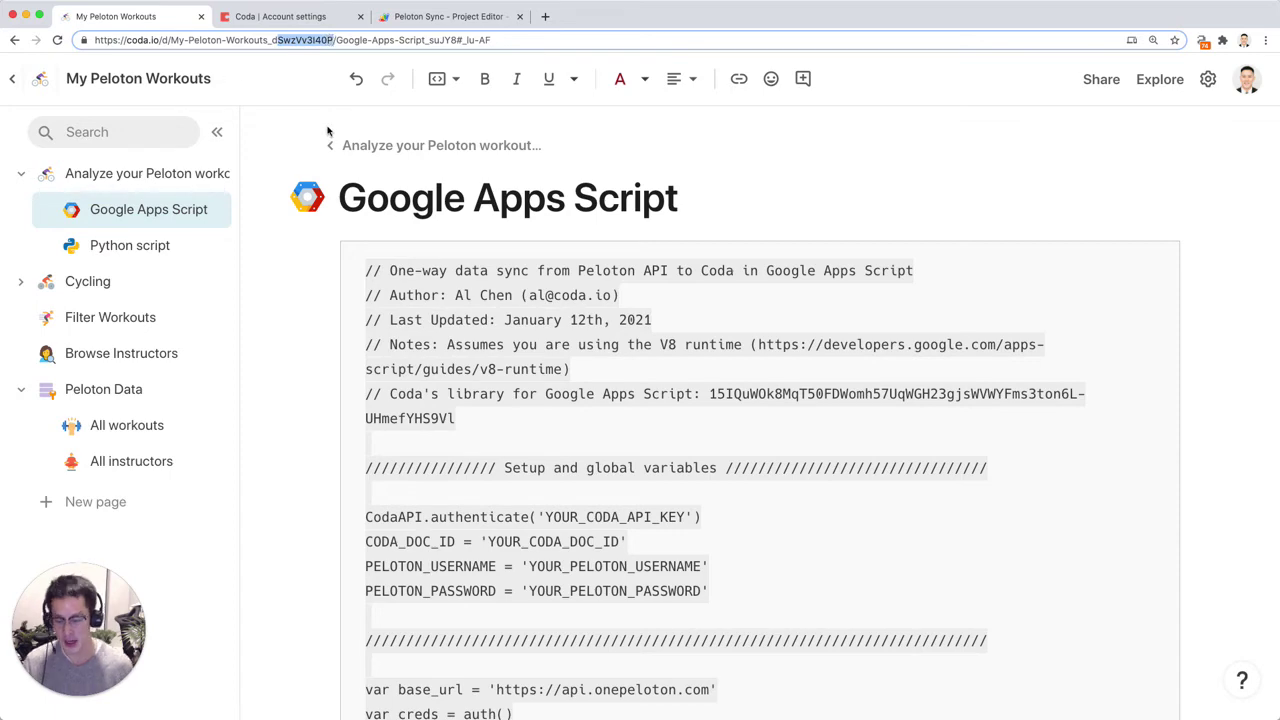
click(432, 20)
Step: Paste the Coda doc ID and enter the Peloton username and password on lines 10–12
click(526, 447)
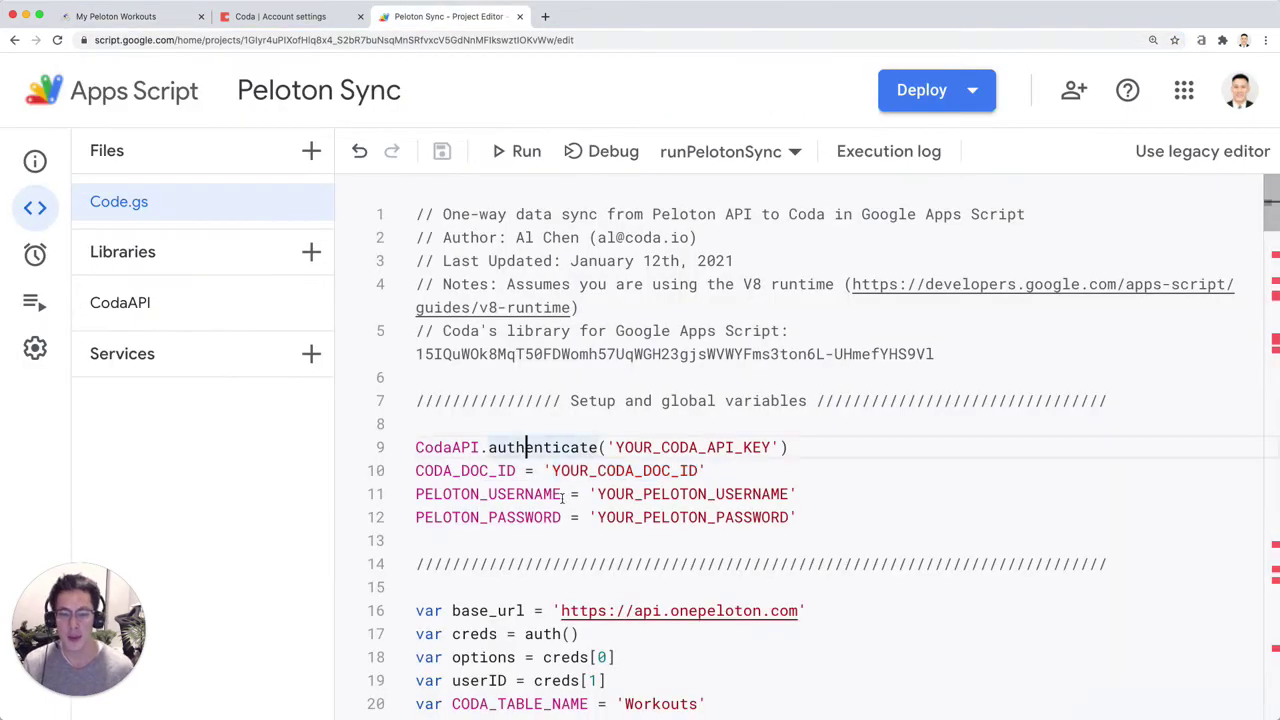
drag(551, 473, 697, 474)
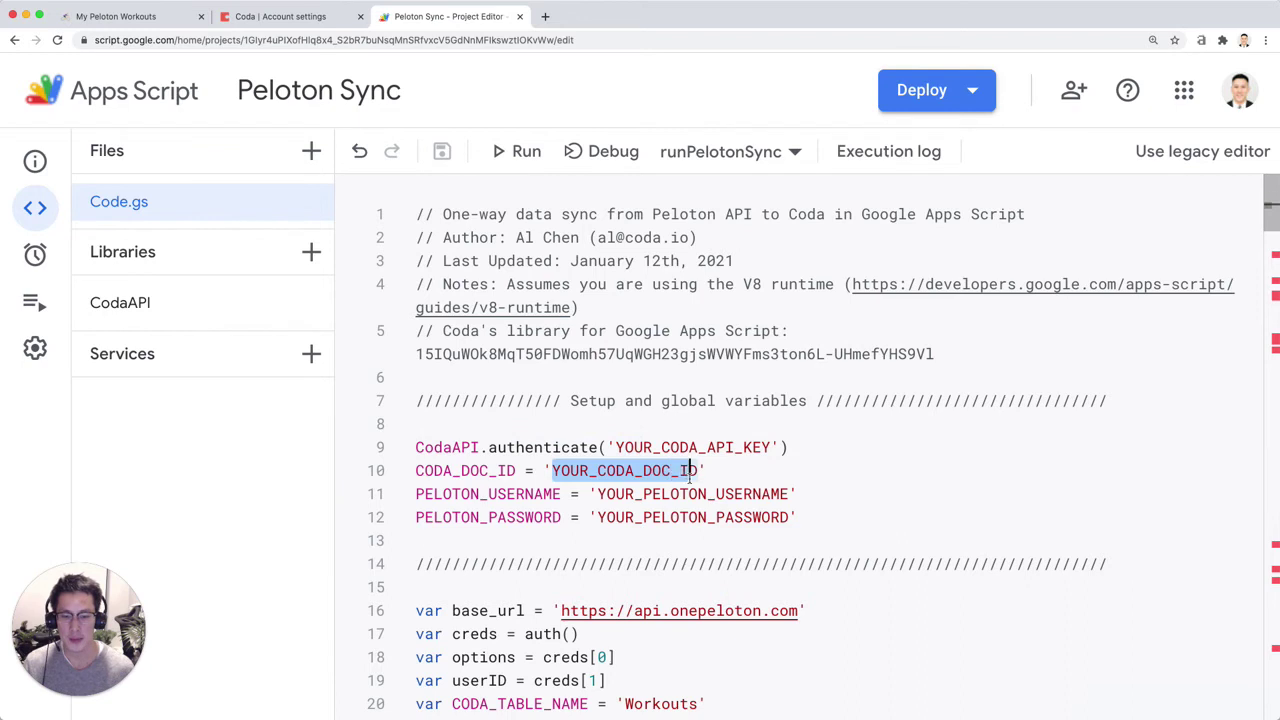
key(super+v)
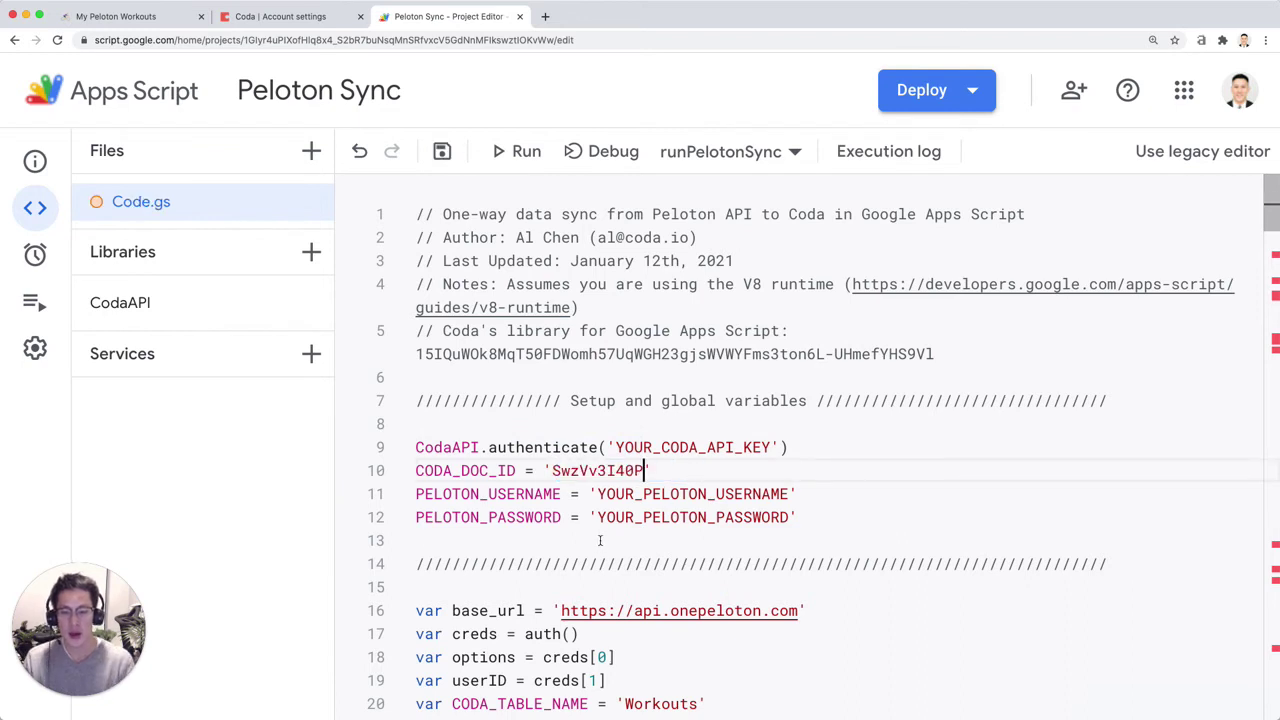
drag(598, 494, 789, 494)
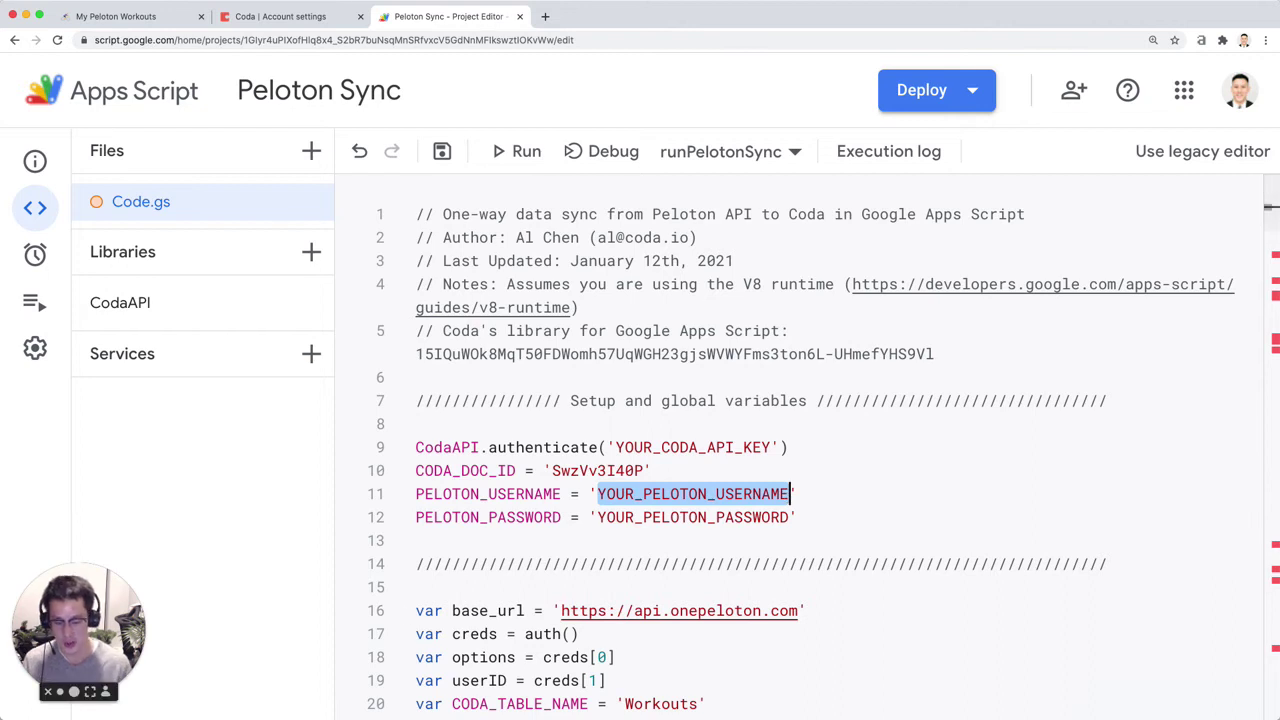
text(alchen)
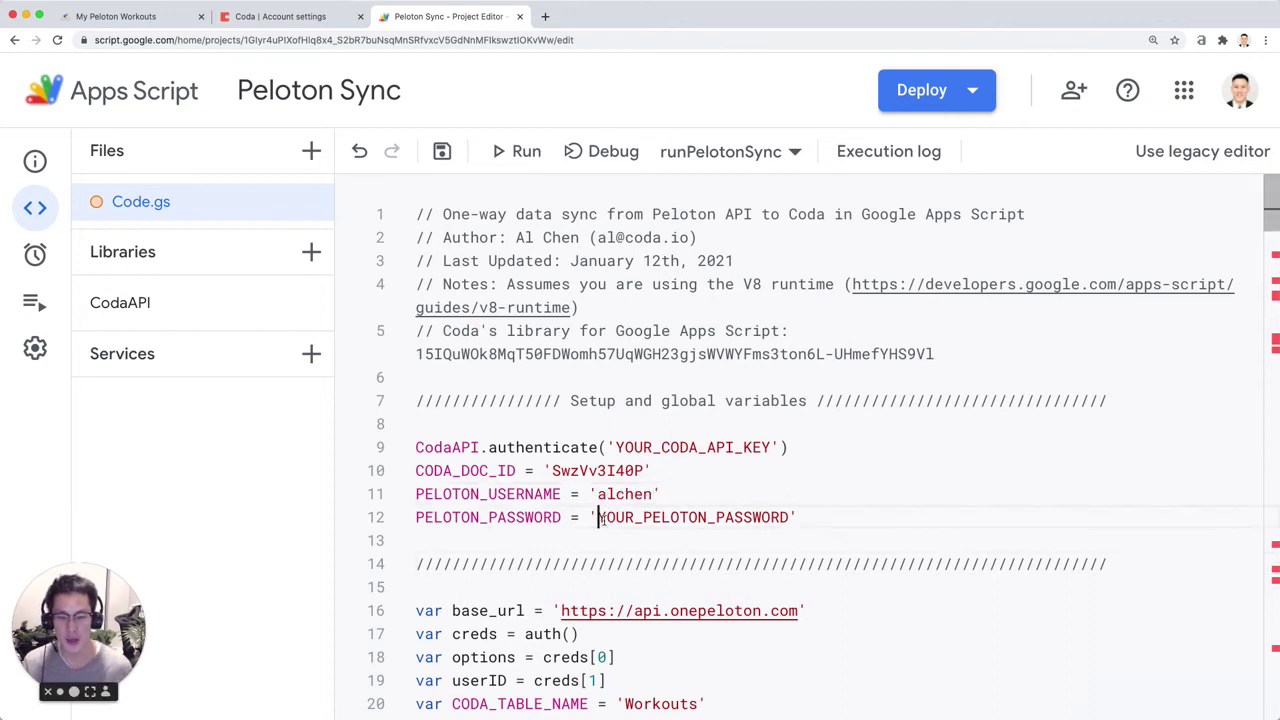
drag(598, 517, 786, 517)
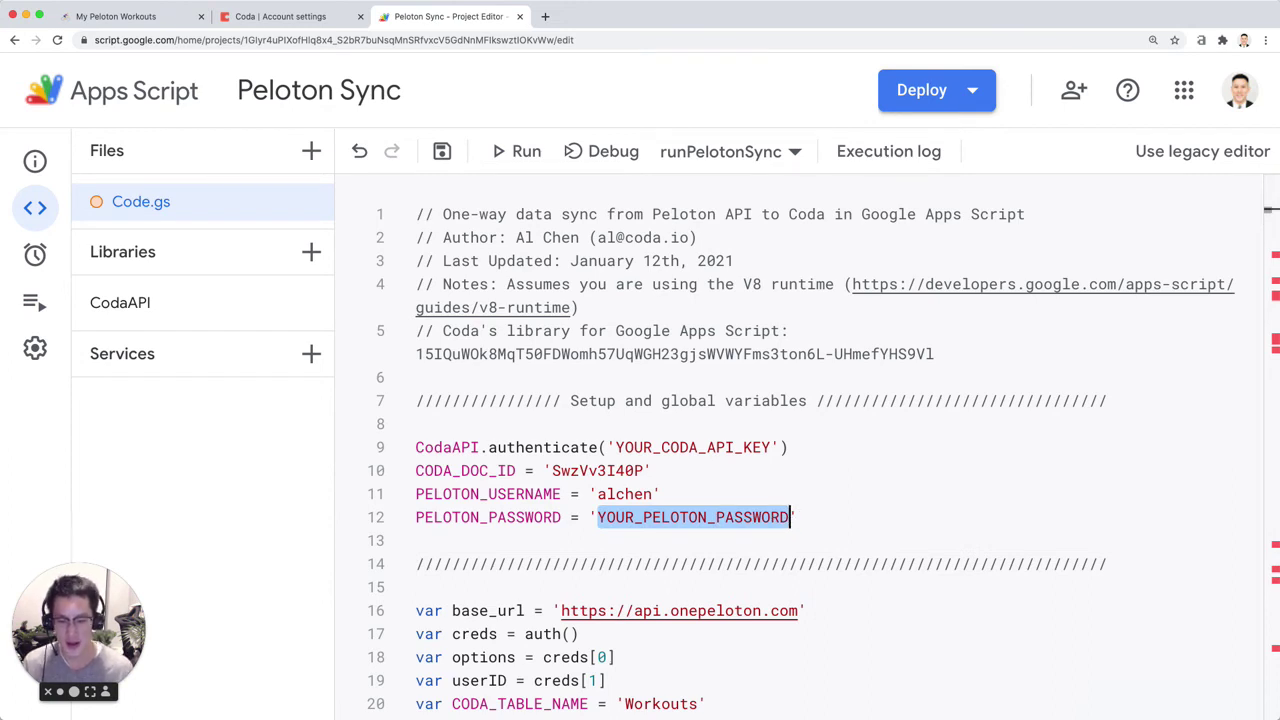
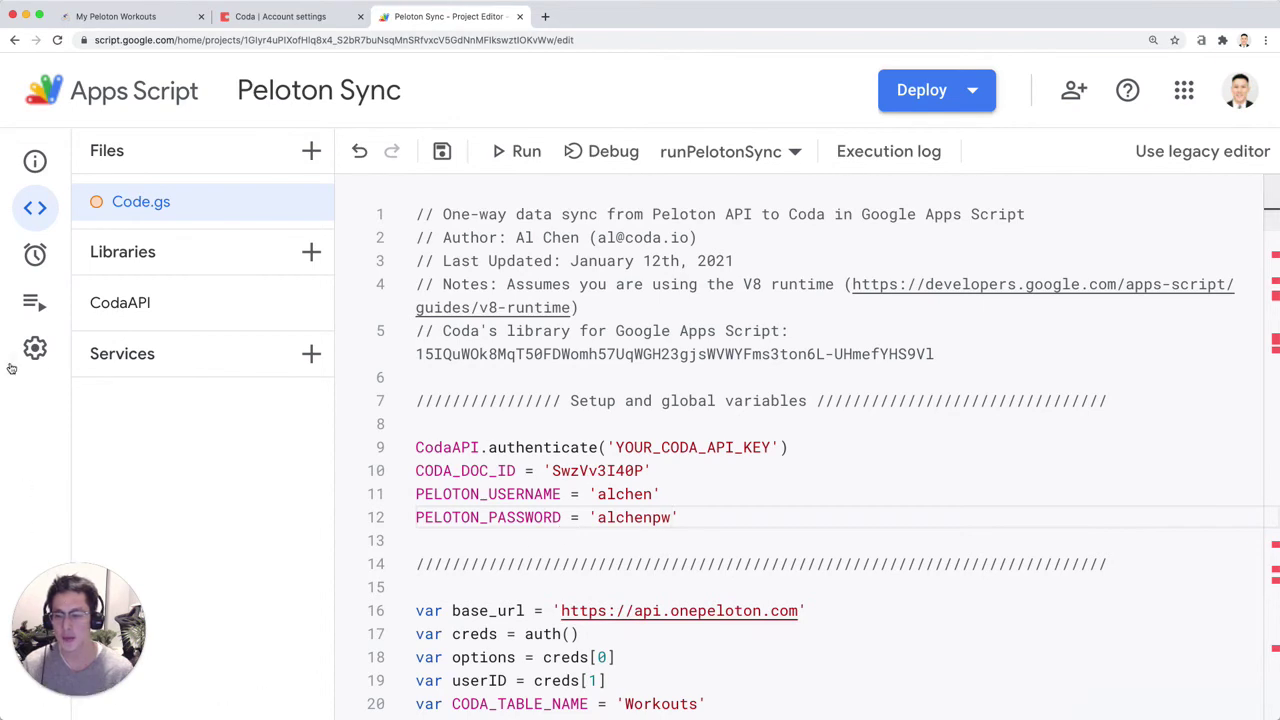
scroll(800, 450, down, 5)
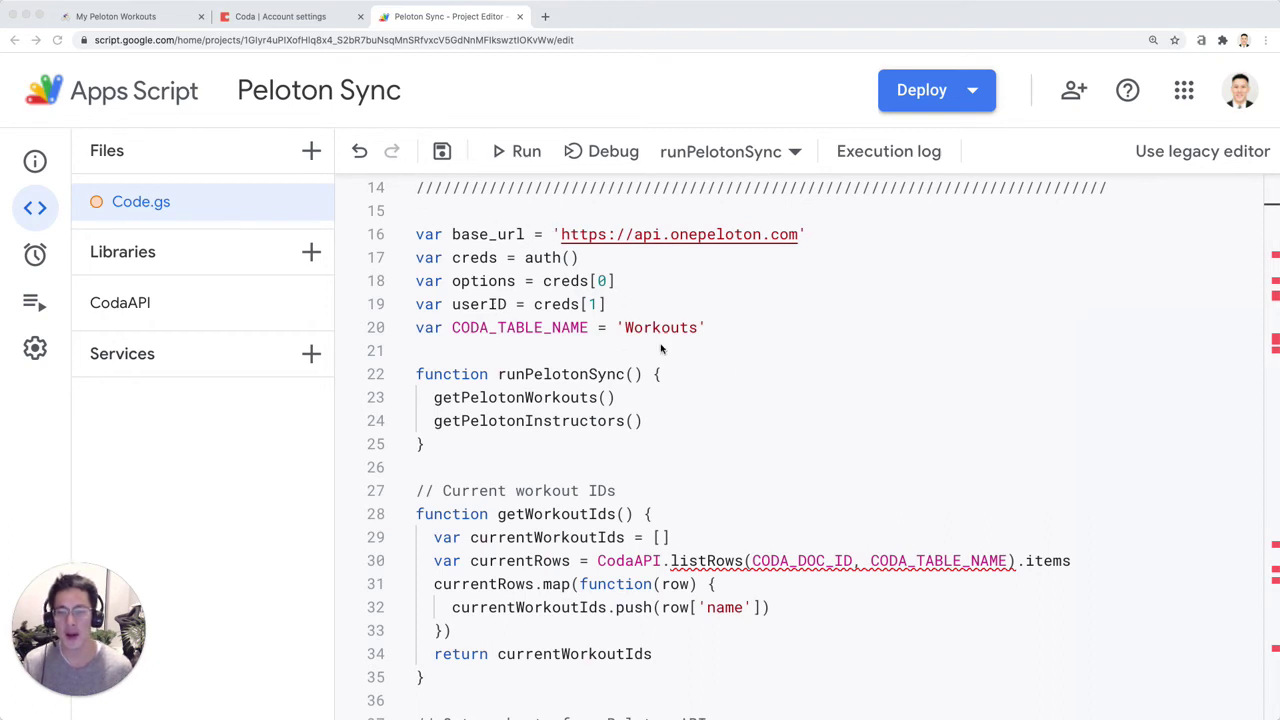
Step: Save the project and run the runPelotonSync function
click(548, 353)
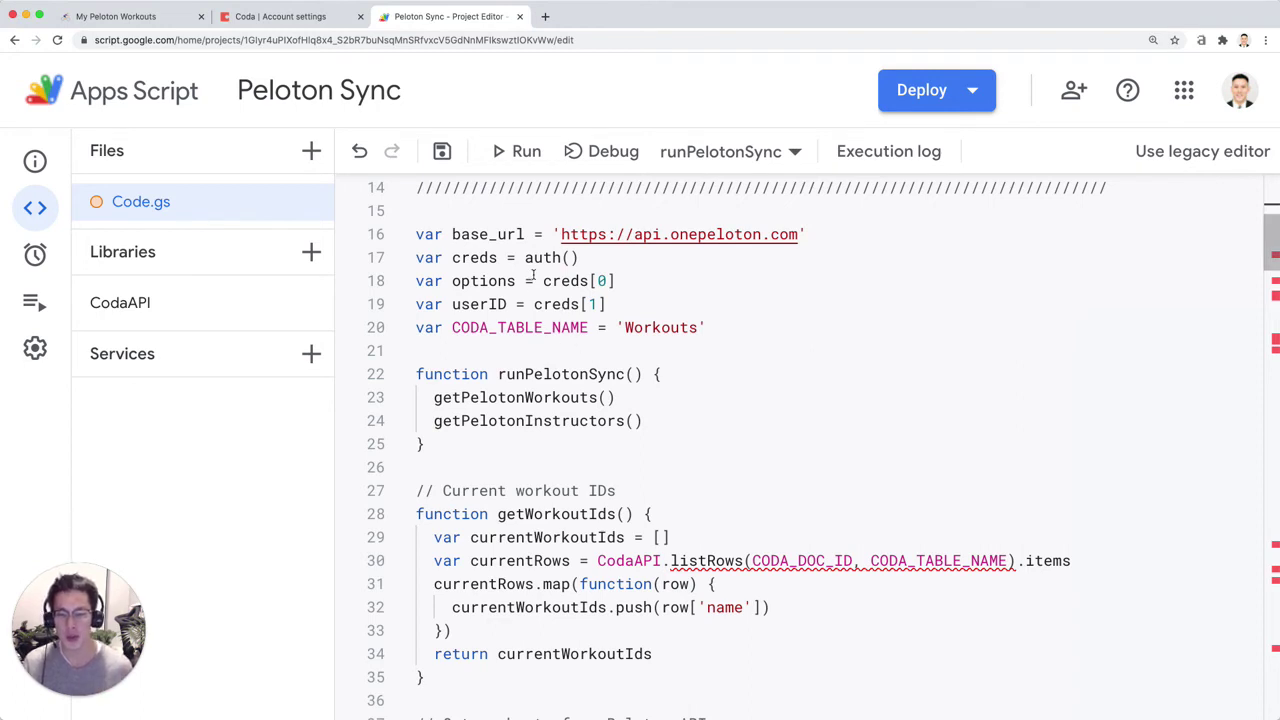
key(ctrl+s)
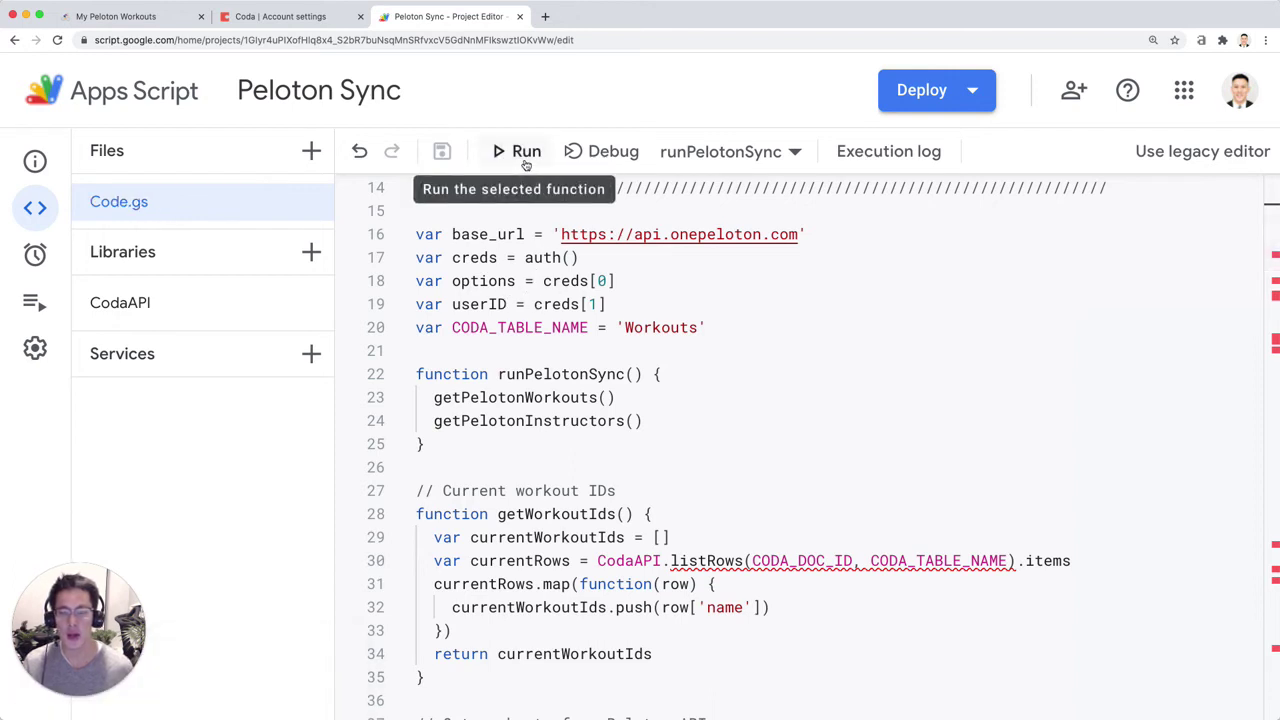
click(782, 161)
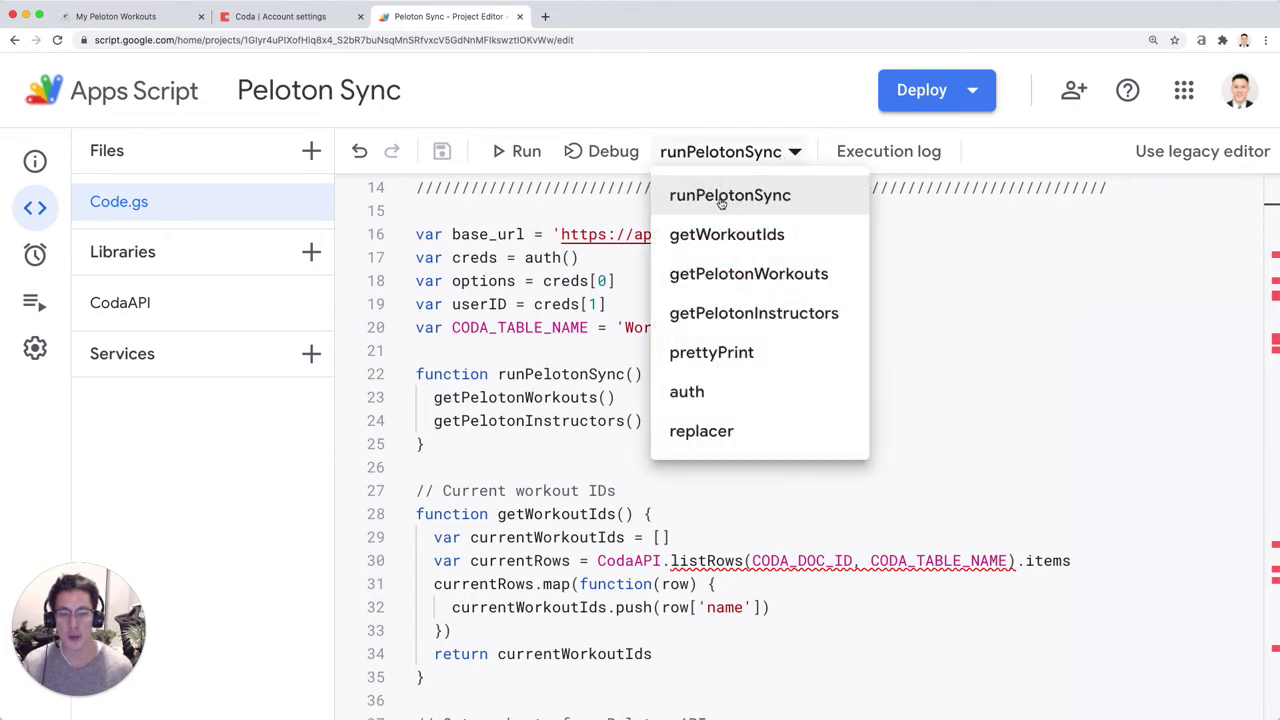
click(721, 200)
click(516, 153)
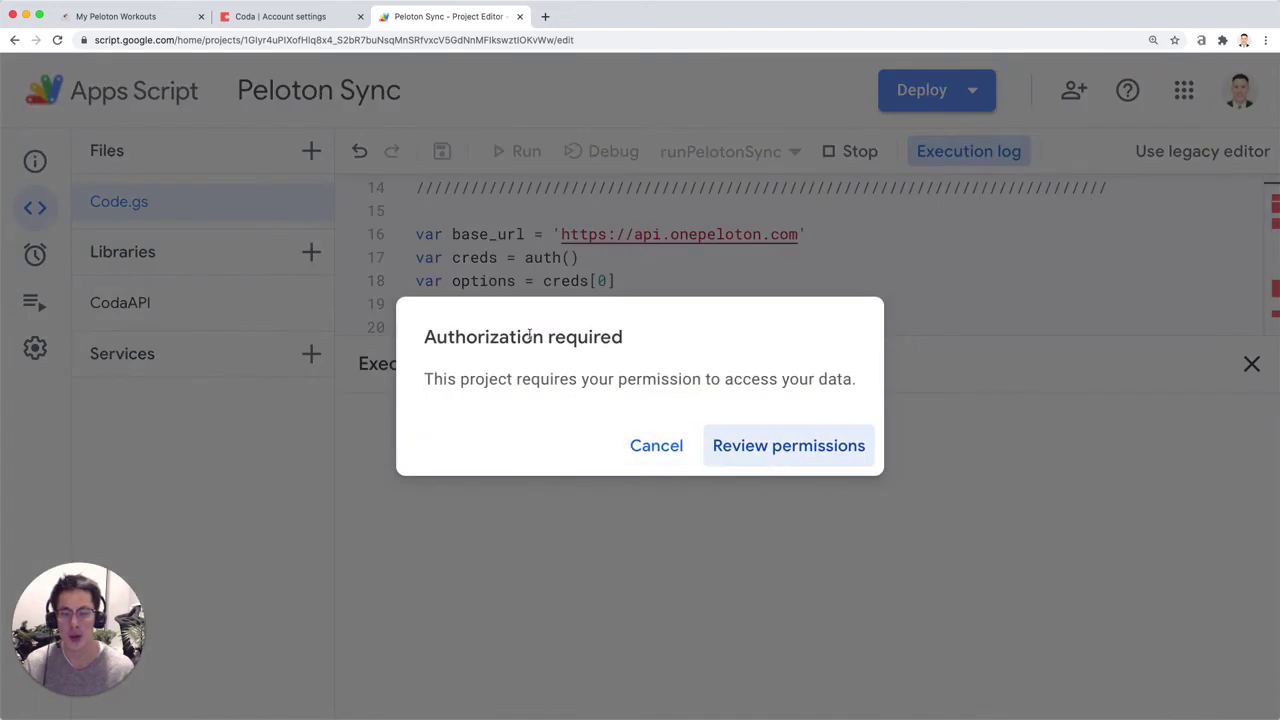
Step: Grant Peloton Sync access with the Google account, letting the sync add 5 workouts
click(777, 453)
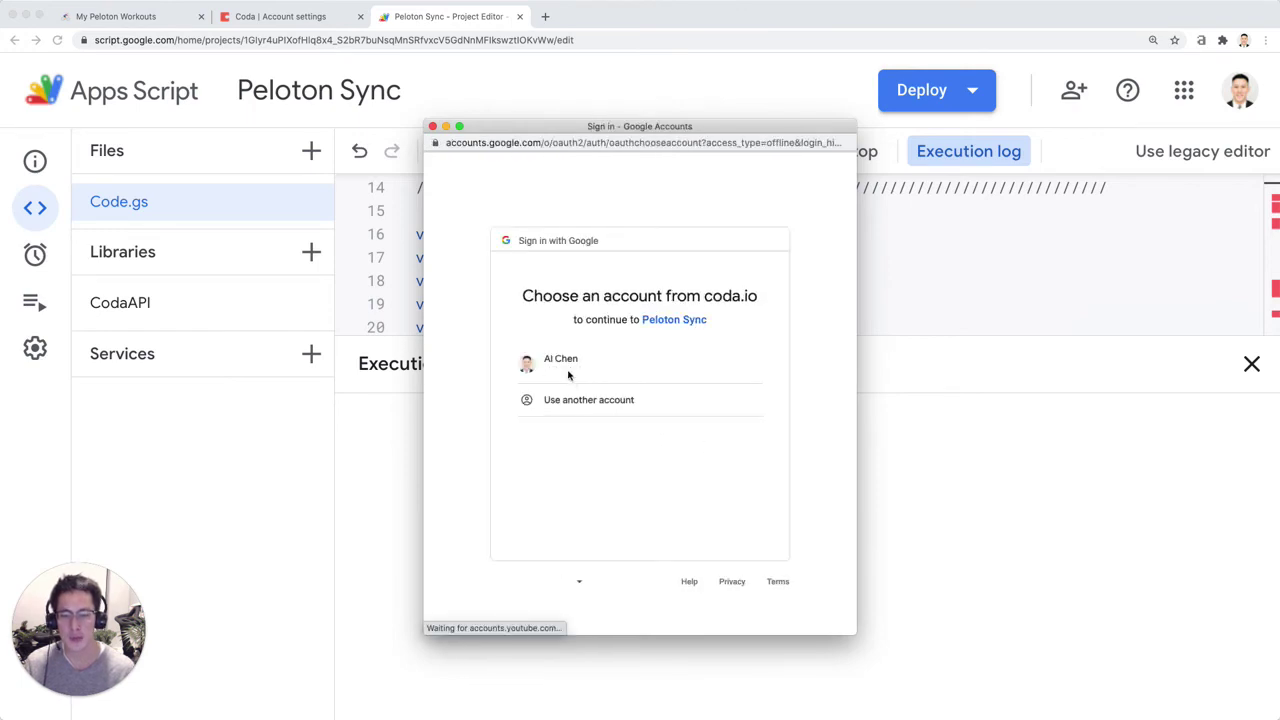
click(567, 366)
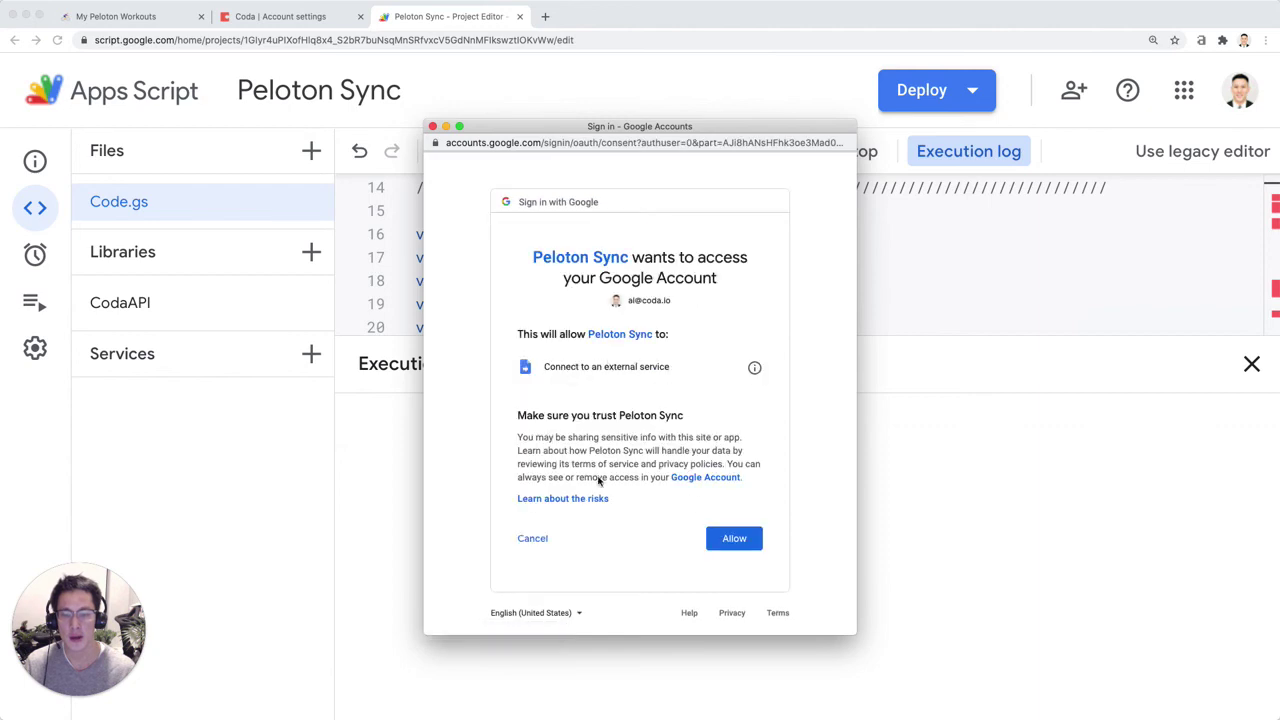
click(741, 541)
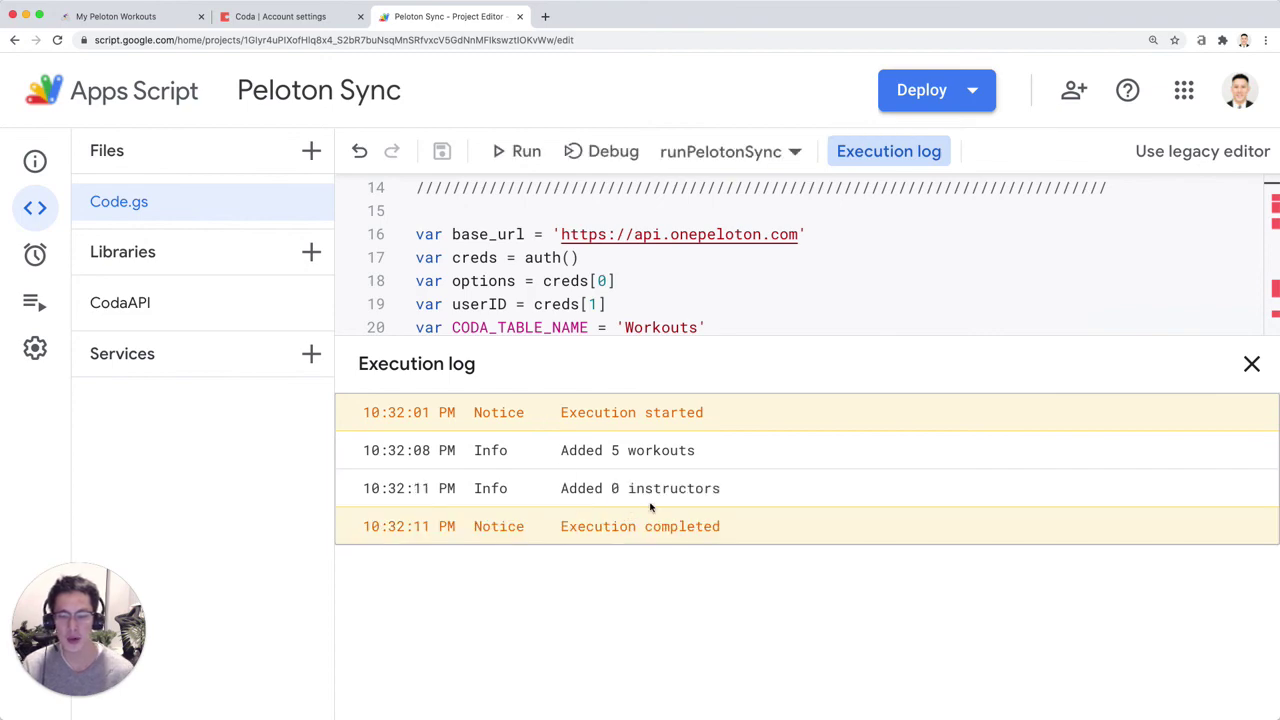
click(110, 17)
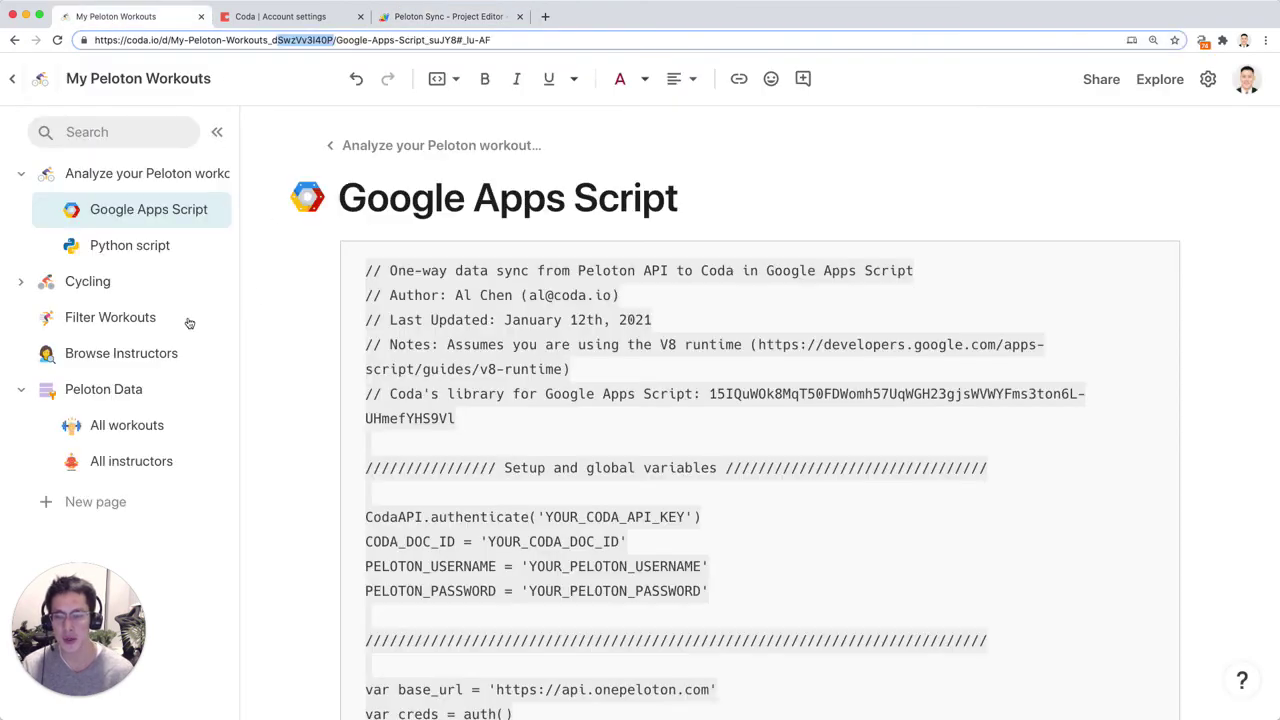
Step: Browse the All workouts table to check the 5 synced Peloton workouts
click(122, 431)
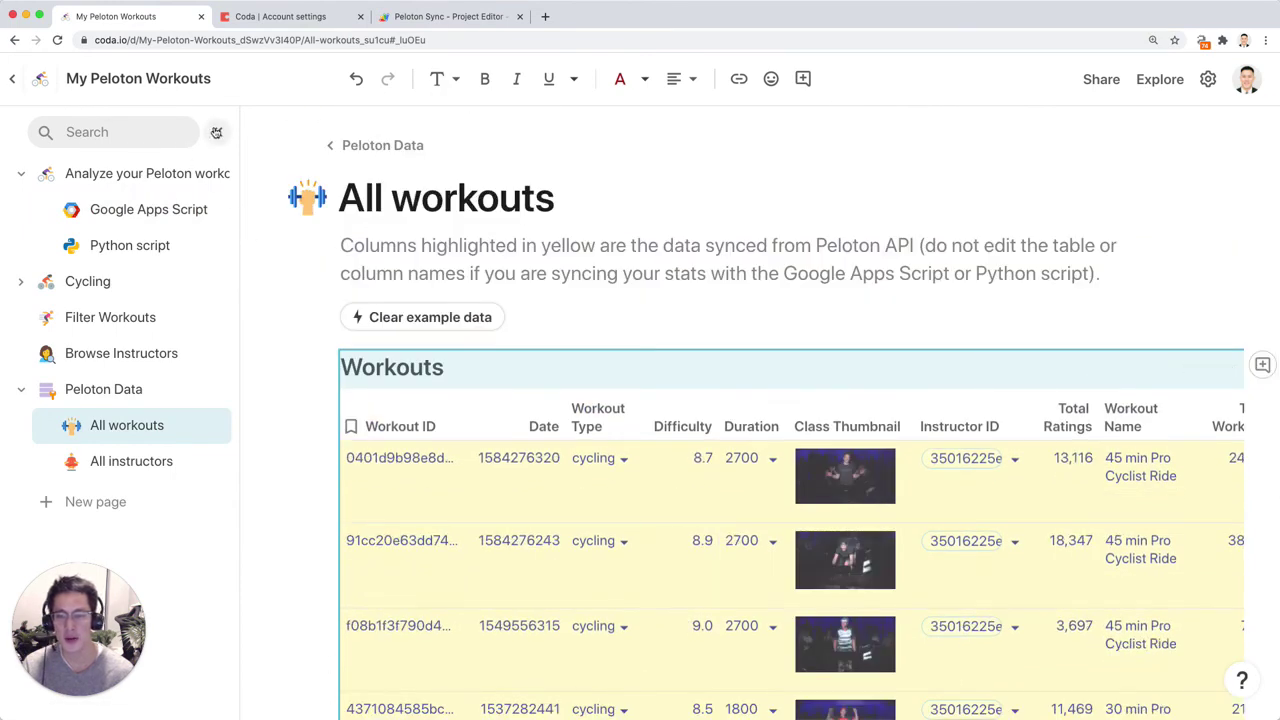
click(217, 132)
scroll(458, 416, down, 3)
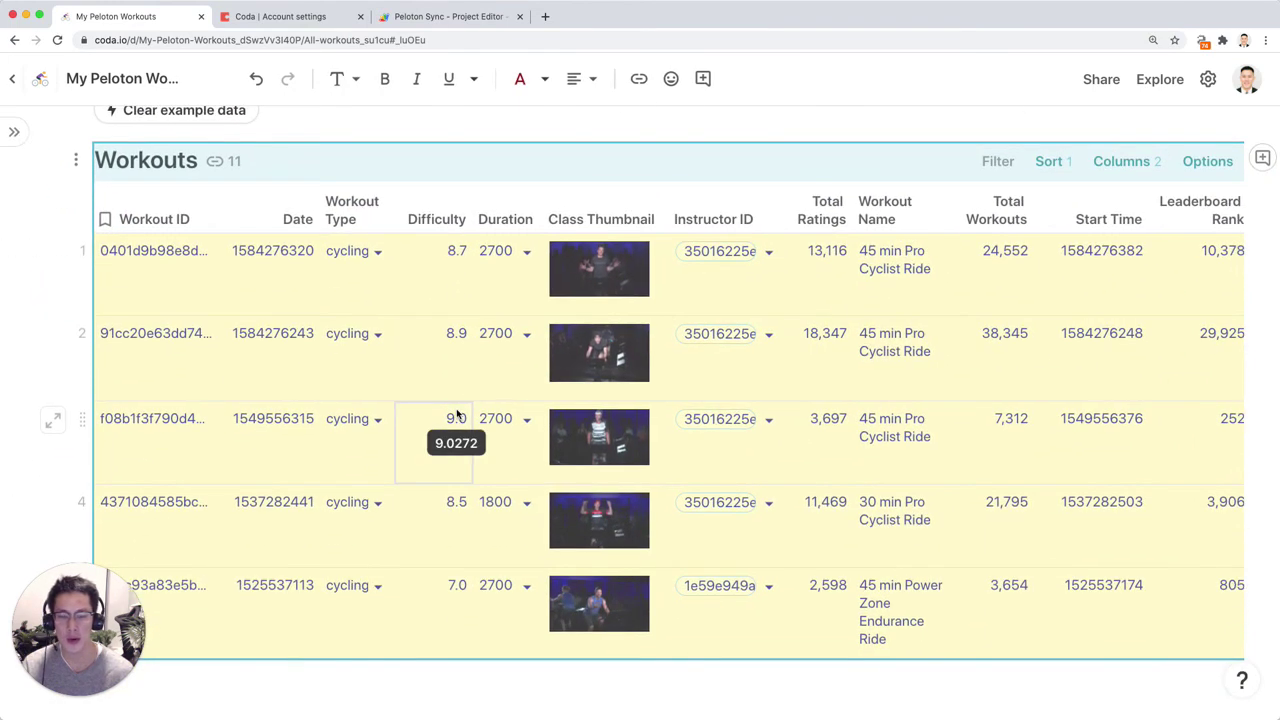
scroll(470, 418, right, 5)
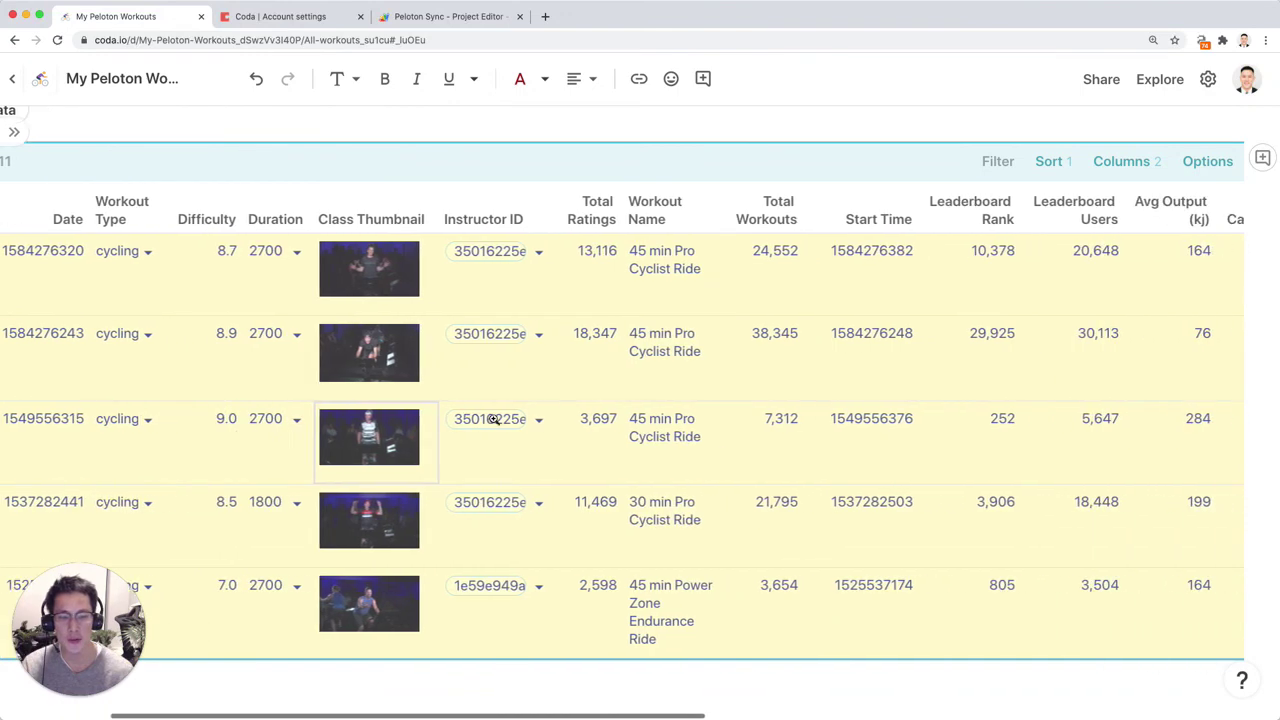
scroll(491, 420, right, 4)
scroll(491, 420, left, 8)
click(14, 131)
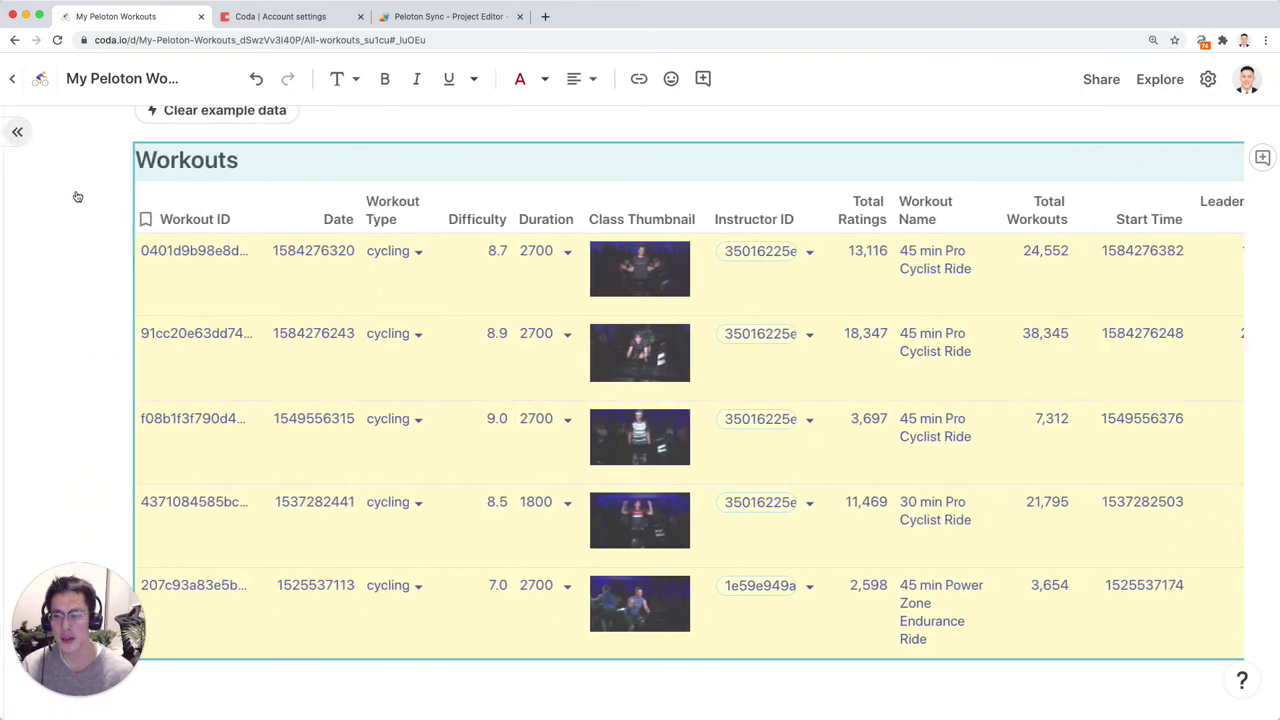
Step: Look over the synced instructors on the All instructors page
click(131, 461)
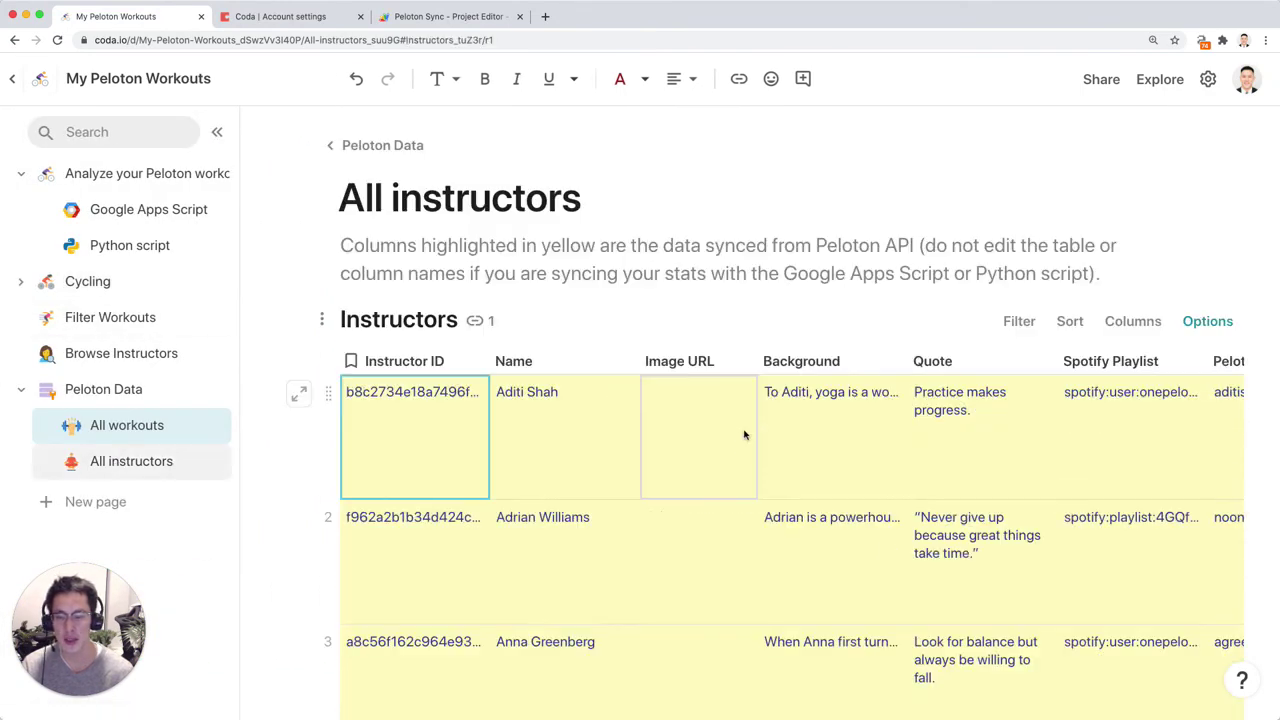
scroll(740, 420, down, 2)
scroll(763, 432, up, 2)
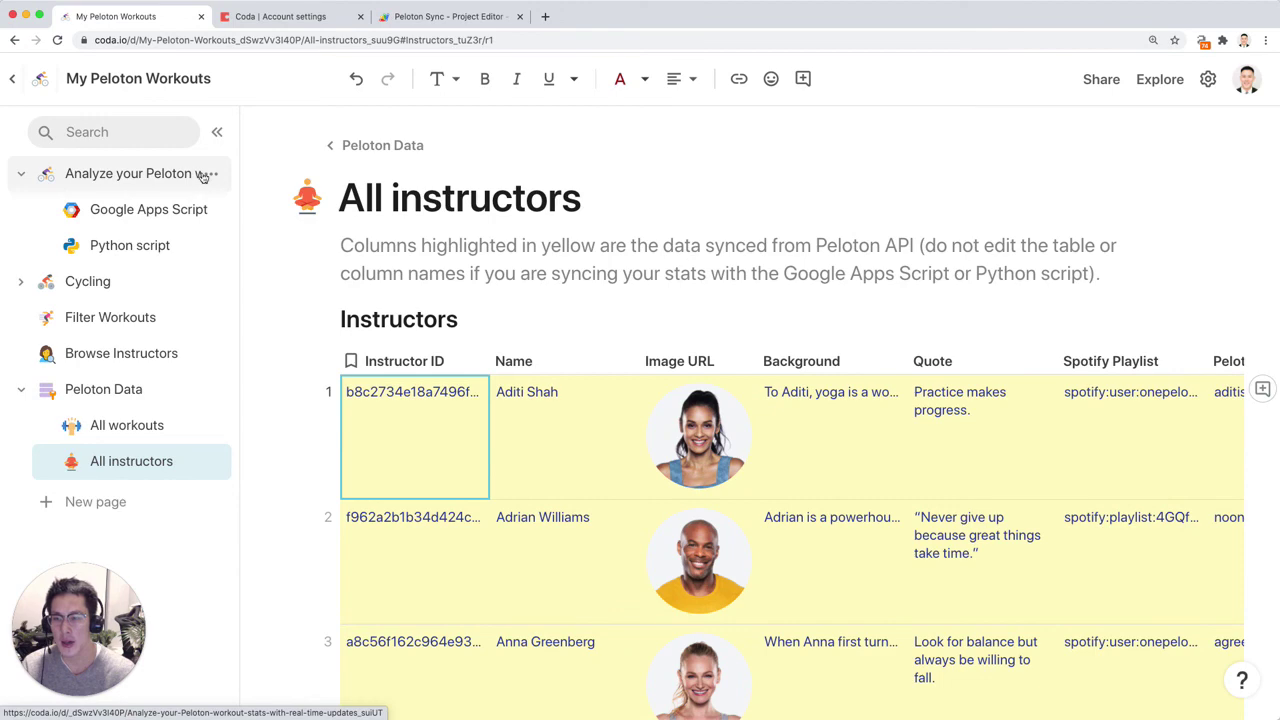
Step: Delete the setup guide page and its two script subpages, confirming removal of all three pages
click(210, 173)
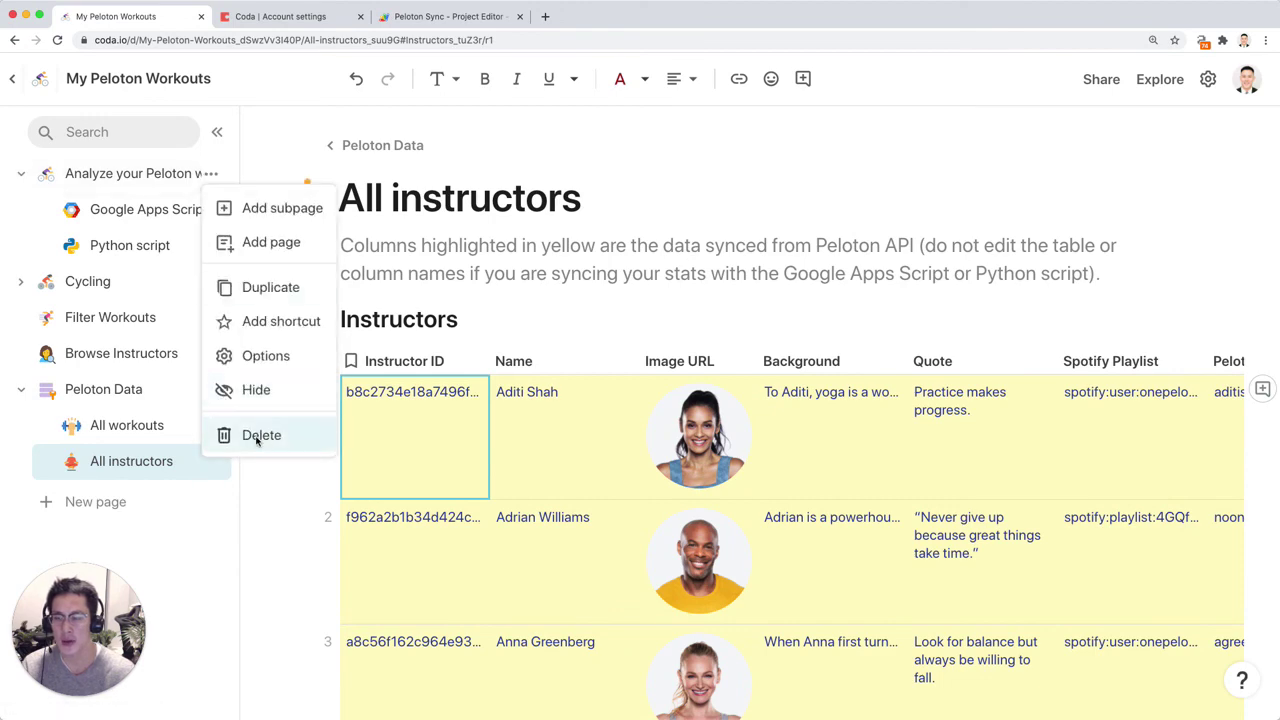
click(258, 437)
click(735, 478)
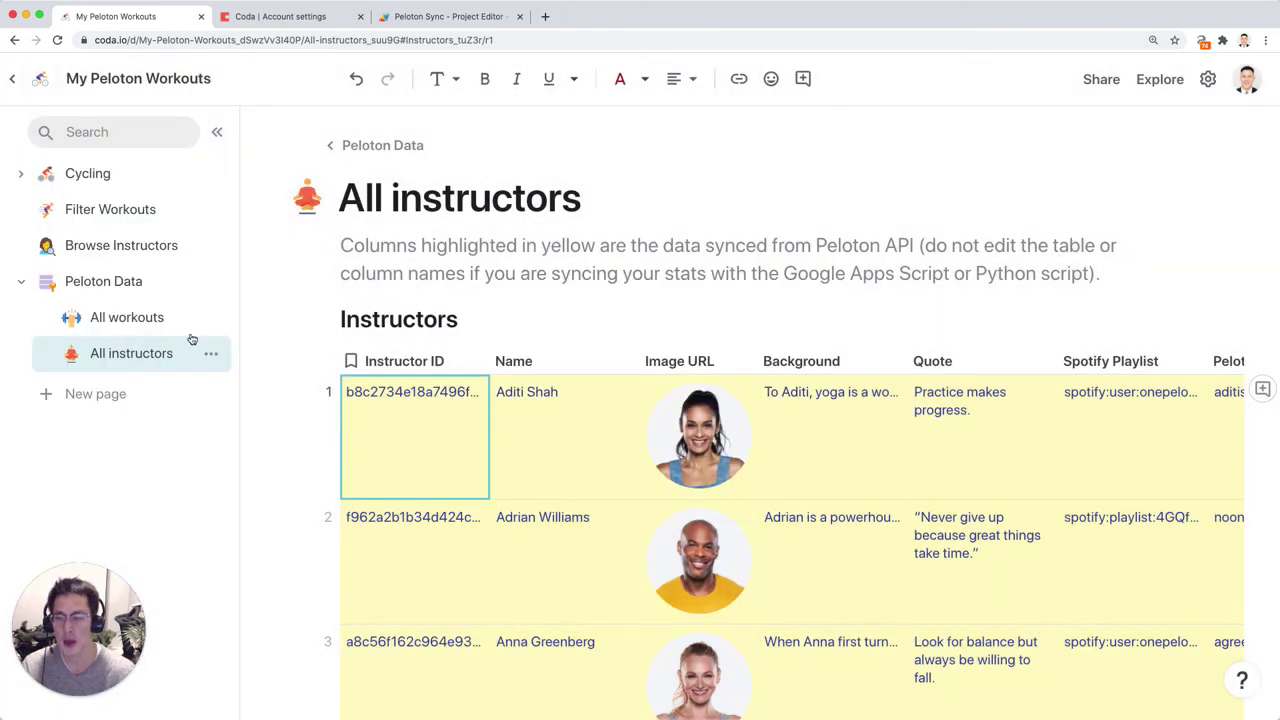
Step: Open the Cycling dashboard, hide the page list, and scroll through the synced rides
click(98, 172)
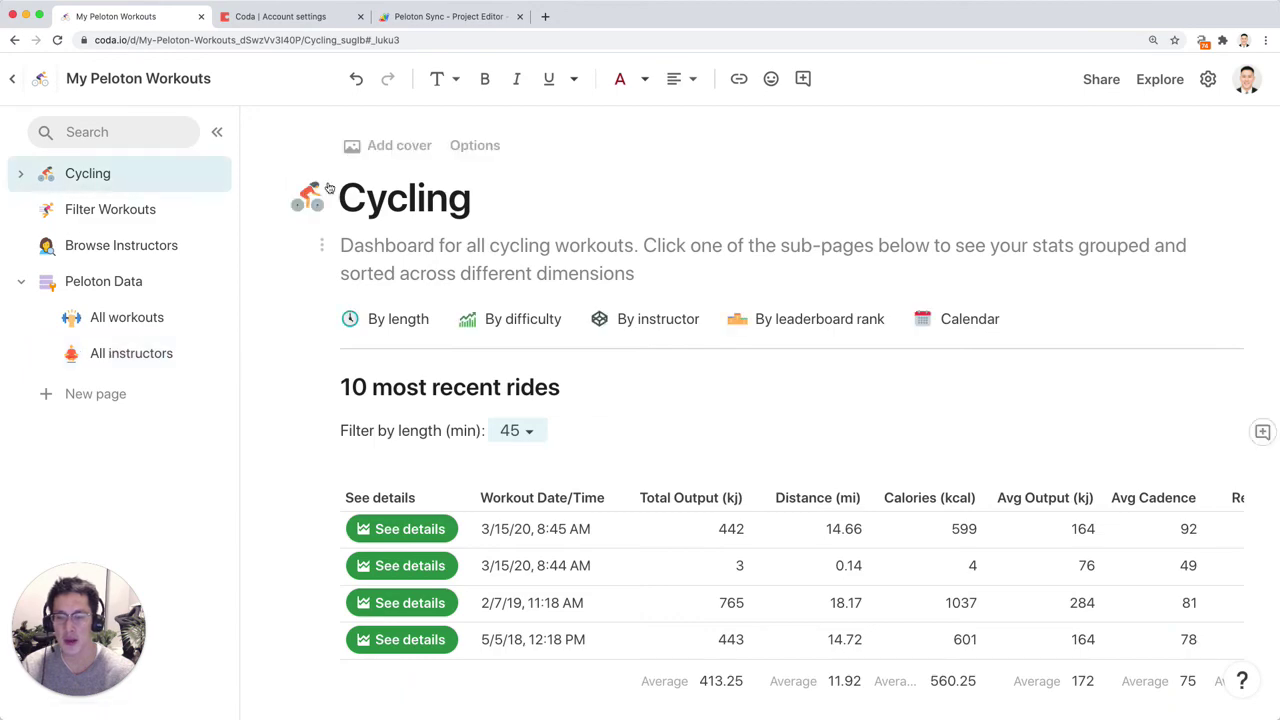
click(216, 132)
scroll(814, 480, down, 2)
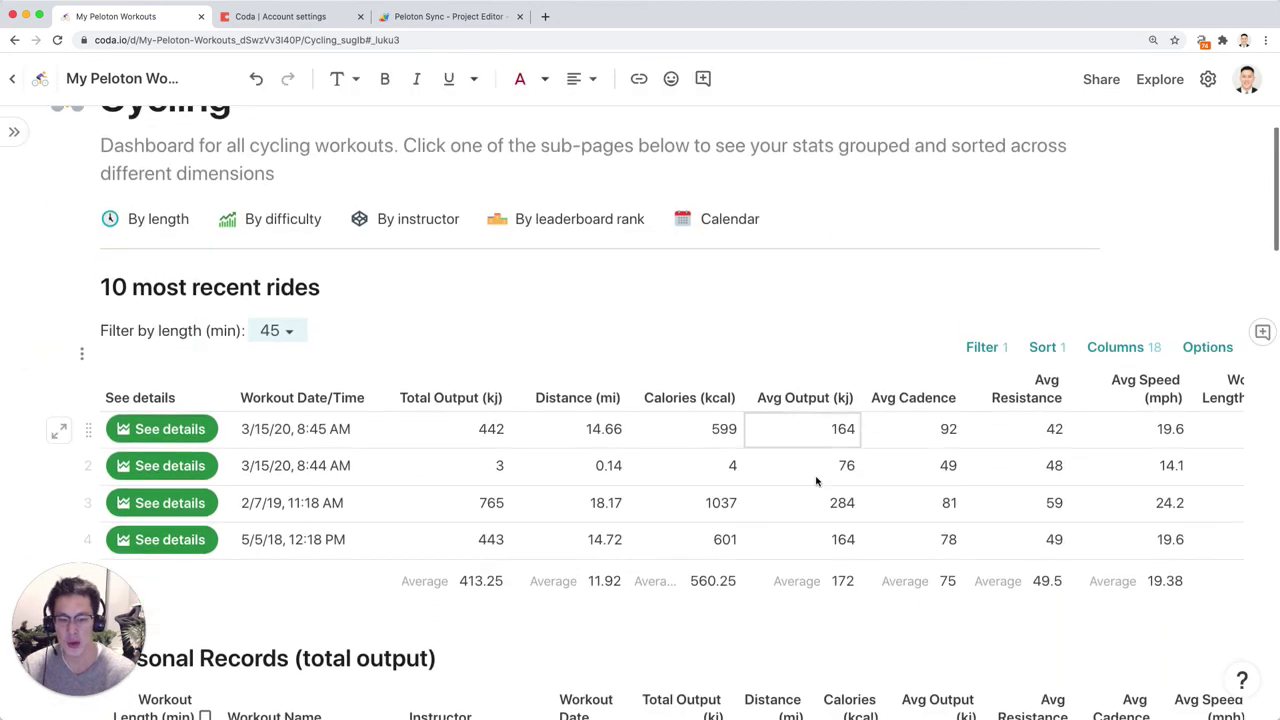
scroll(820, 480, down, 1)
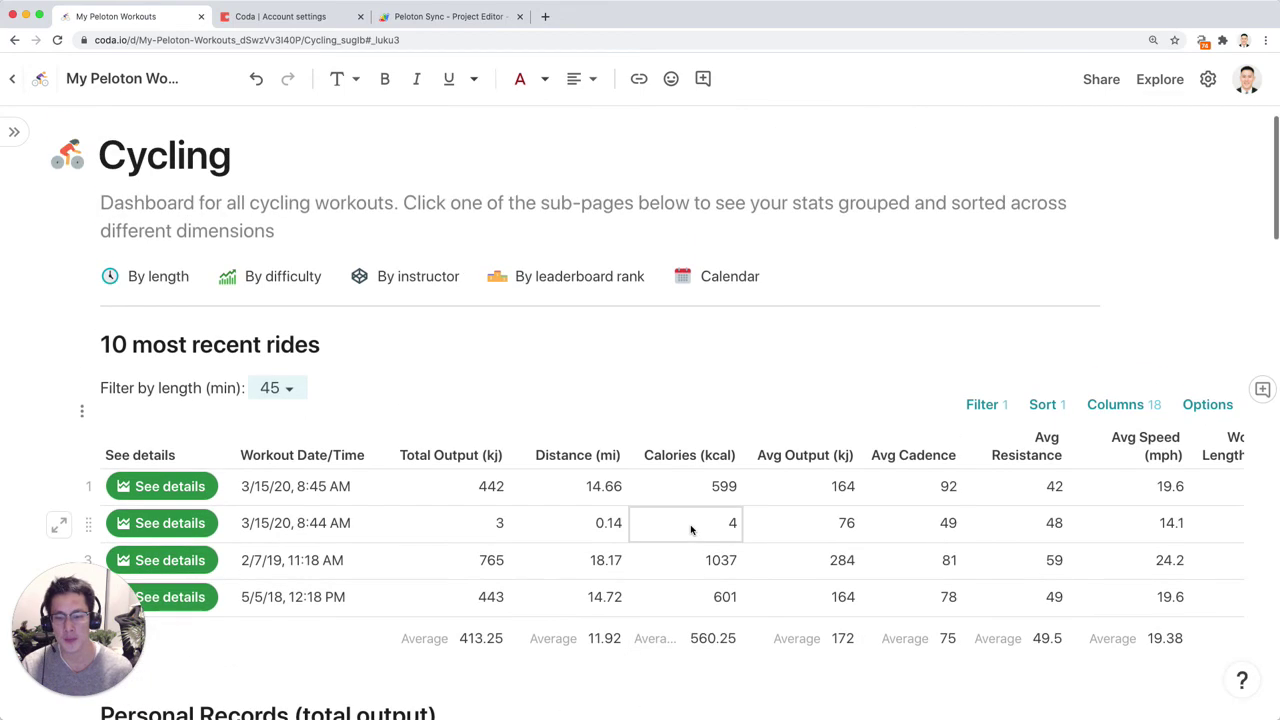
scroll(690, 531, down, 1)
scroll(690, 531, down, 2)
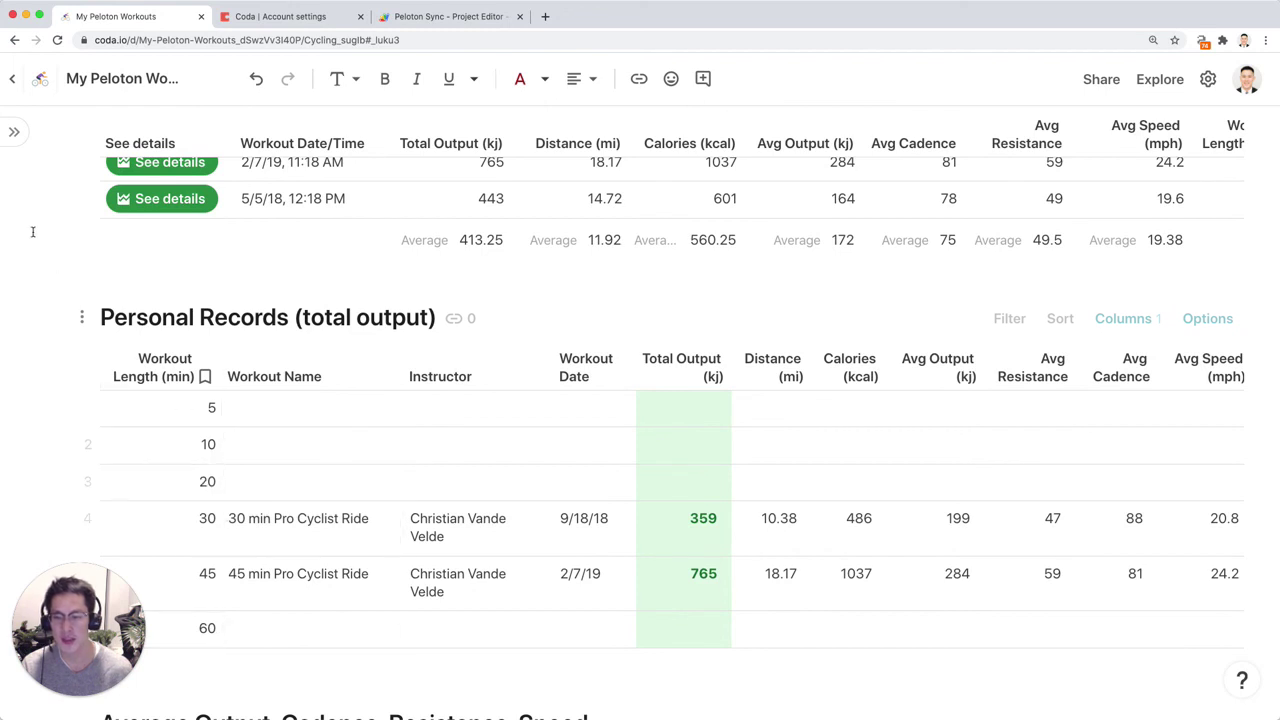
Step: Look over the All workouts page, then return to the Cycling dashboard
click(14, 131)
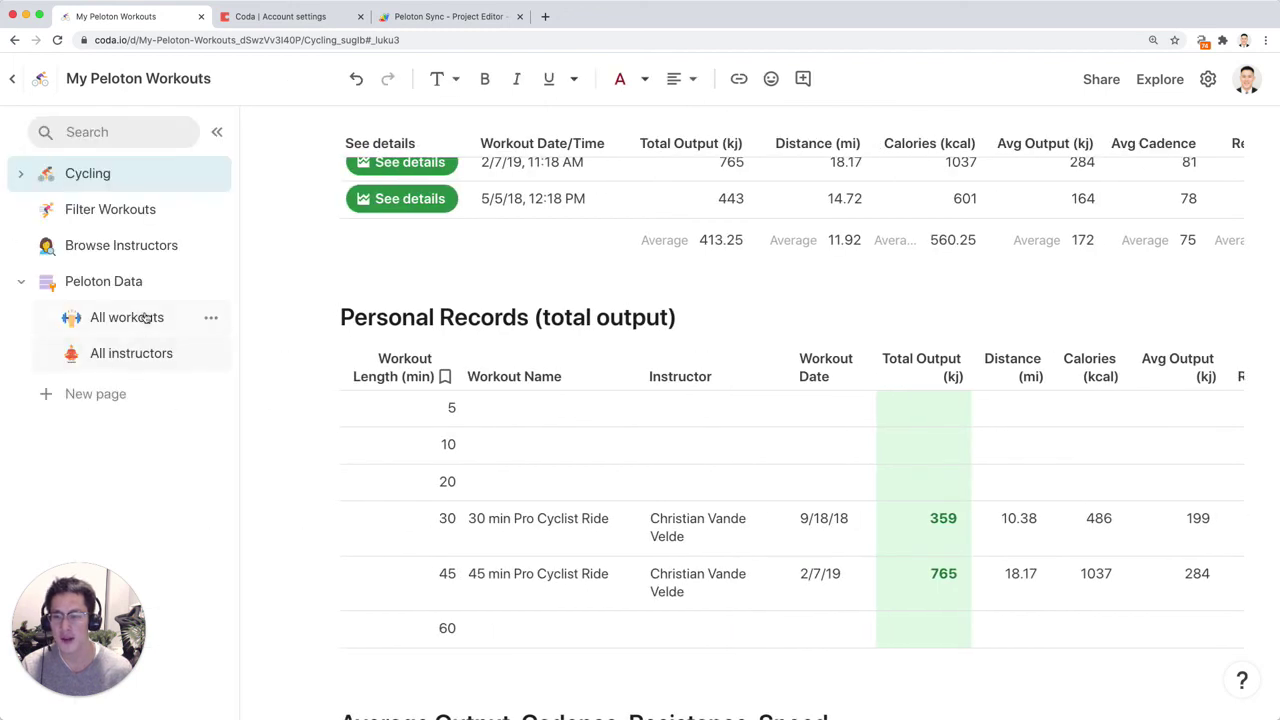
click(126, 317)
scroll(626, 401, up, 1)
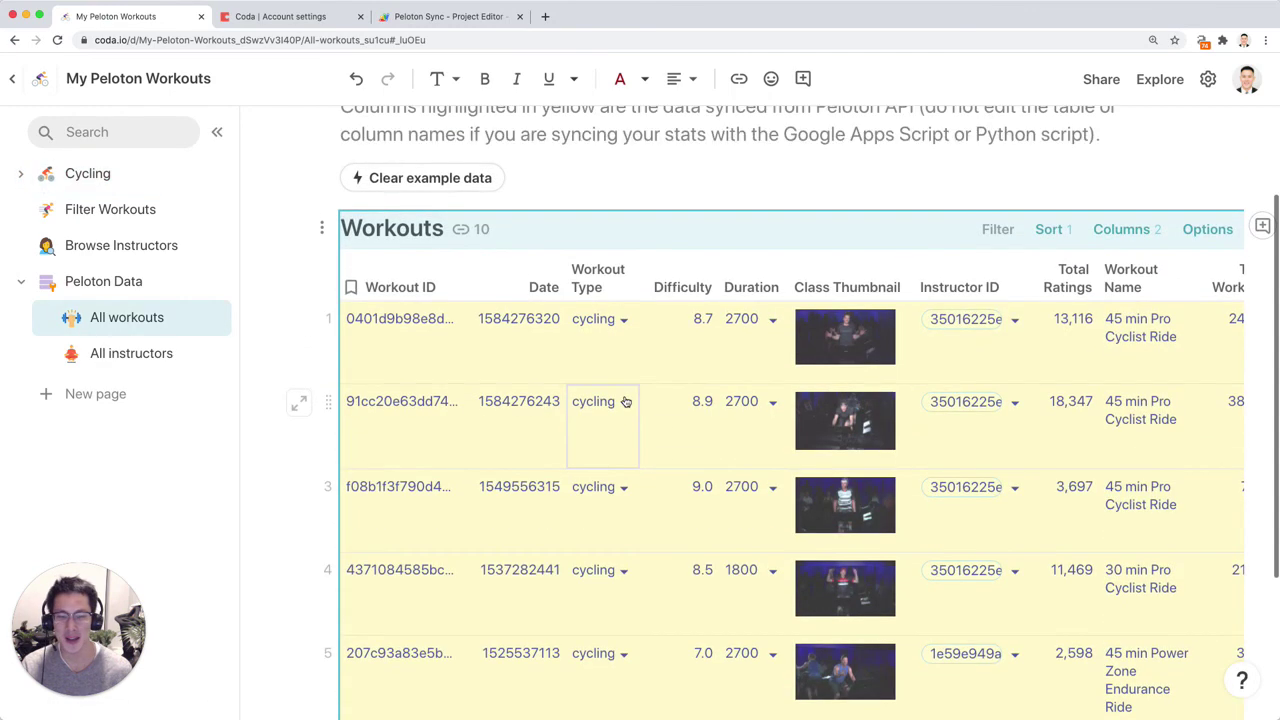
click(140, 183)
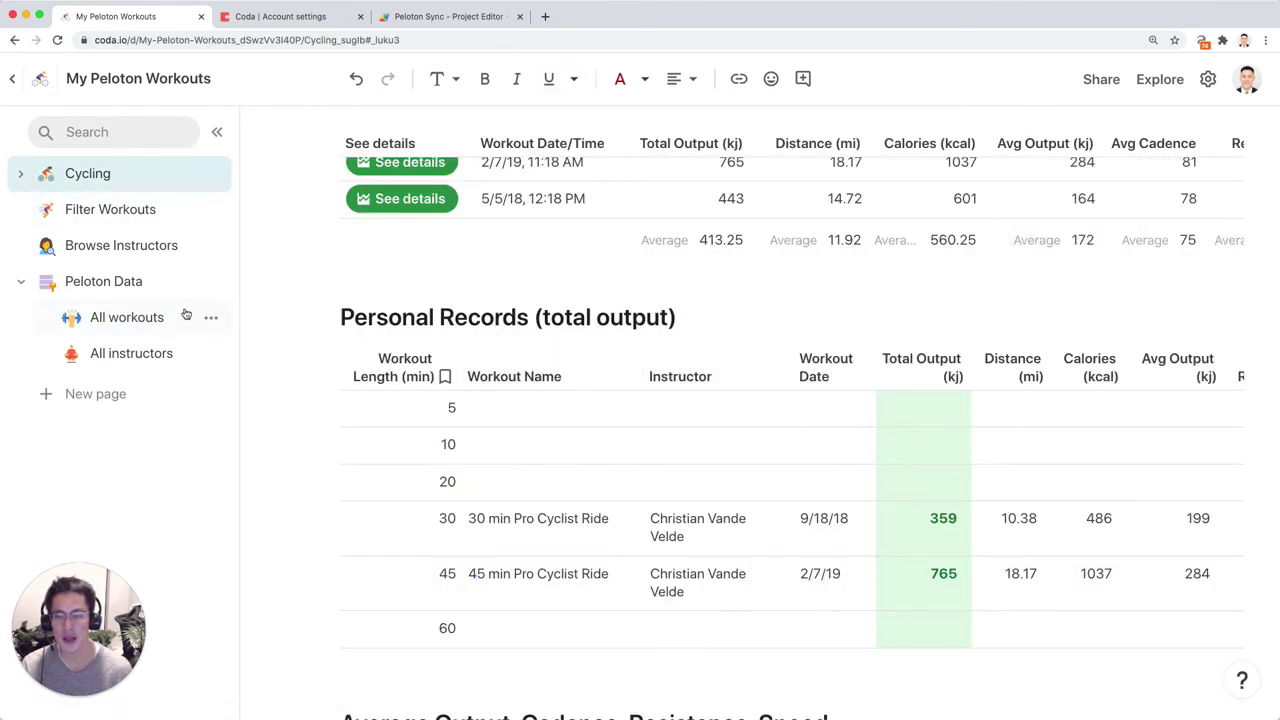
scroll(395, 320, up, 5)
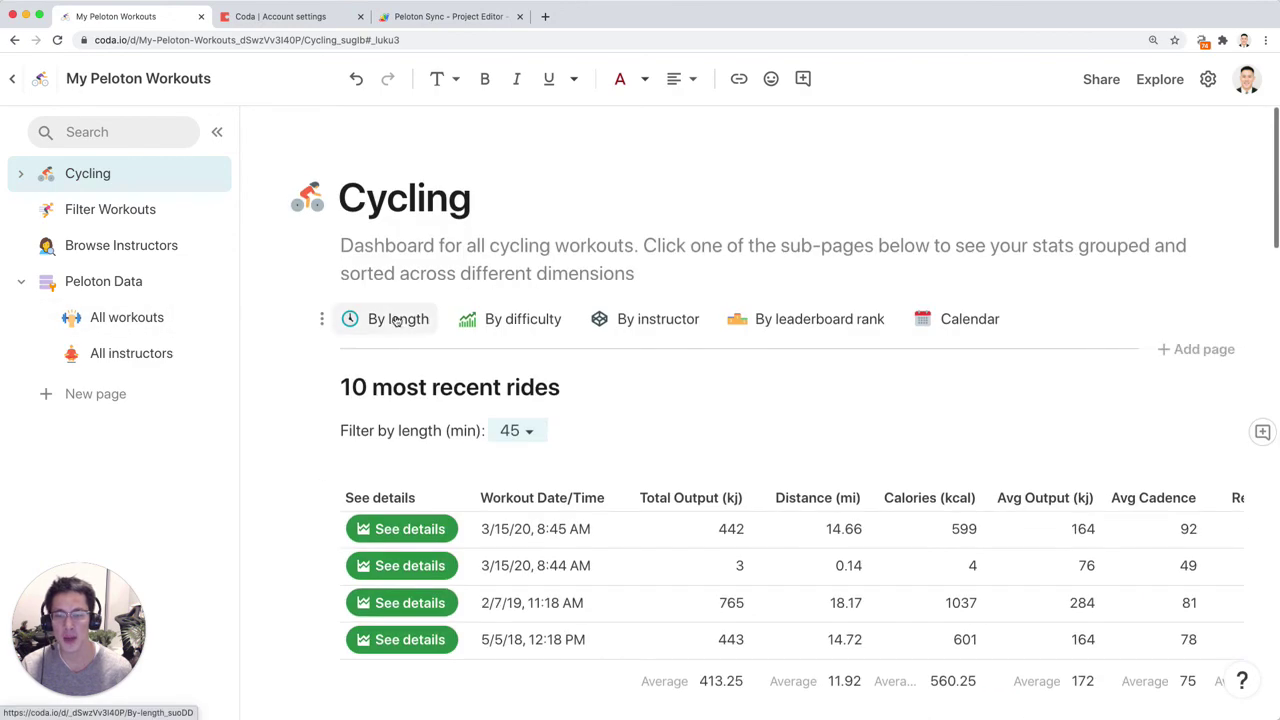